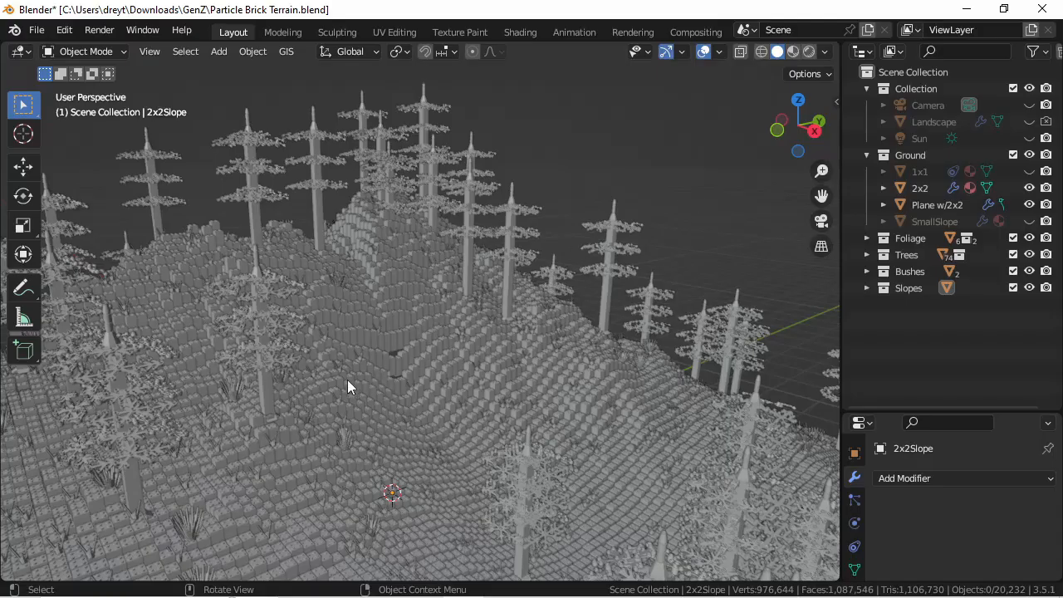
- Set the Array modifier count of the 2x2 brick to 6 to close the gaps in the terrain
scroll(347, 380, up, 15)
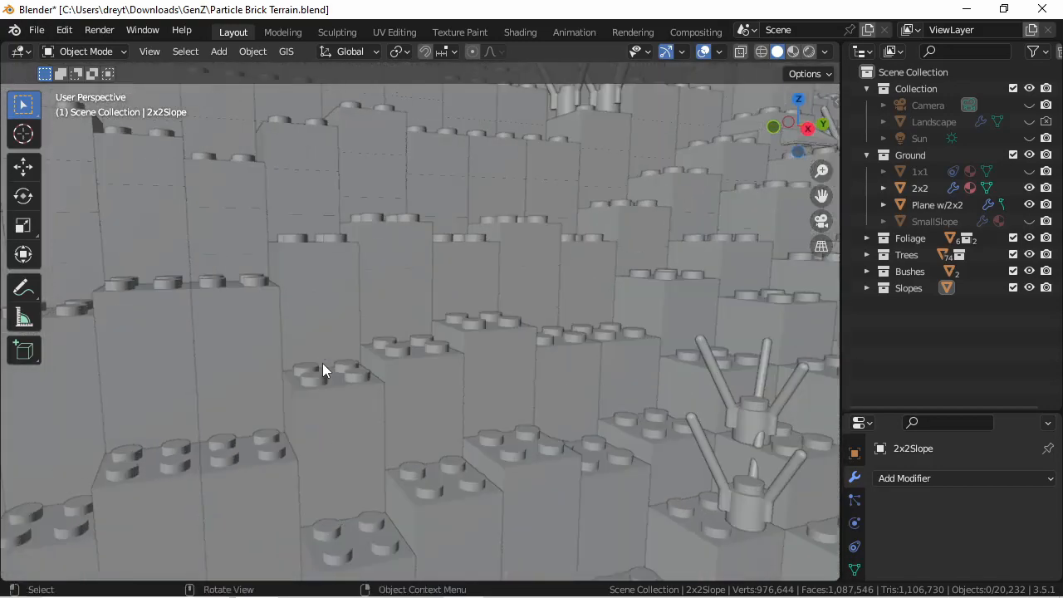
middle_drag(322, 363, 354, 363)
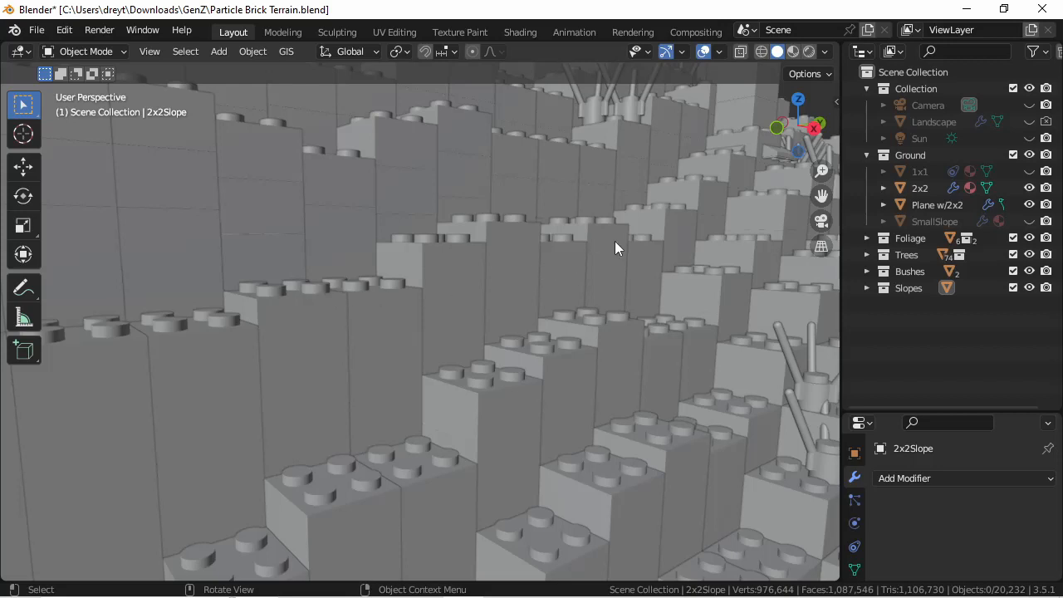
click(919, 188)
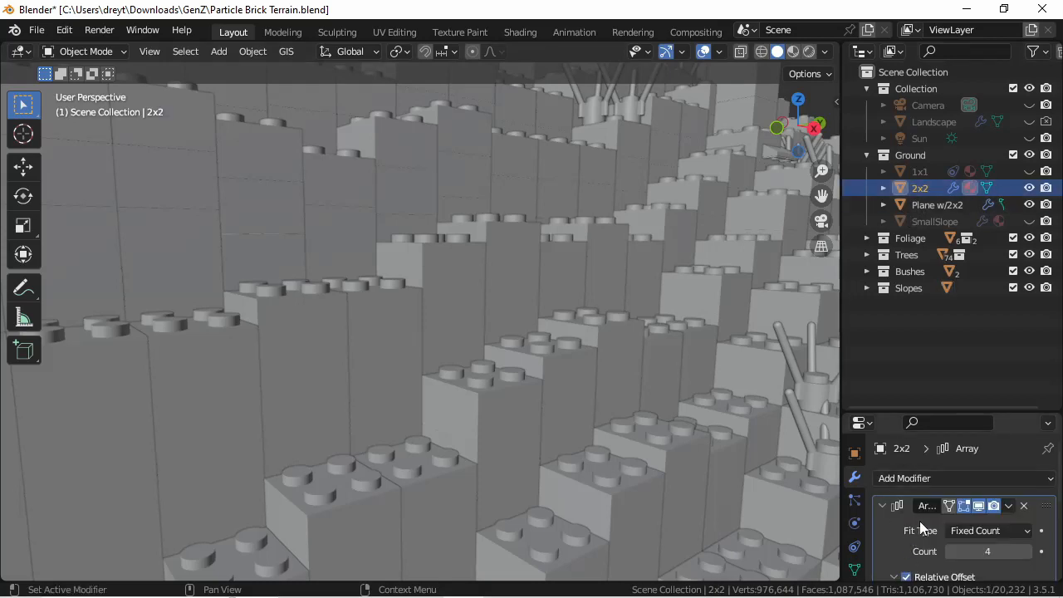
scroll(299, 386, down, 3)
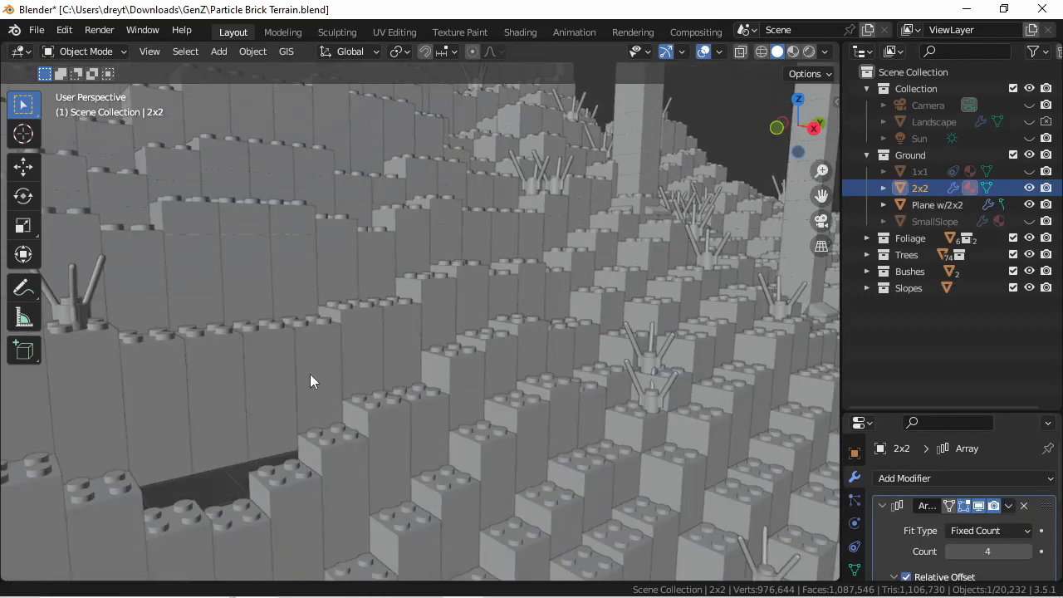
middle_drag(310, 373, 388, 318)
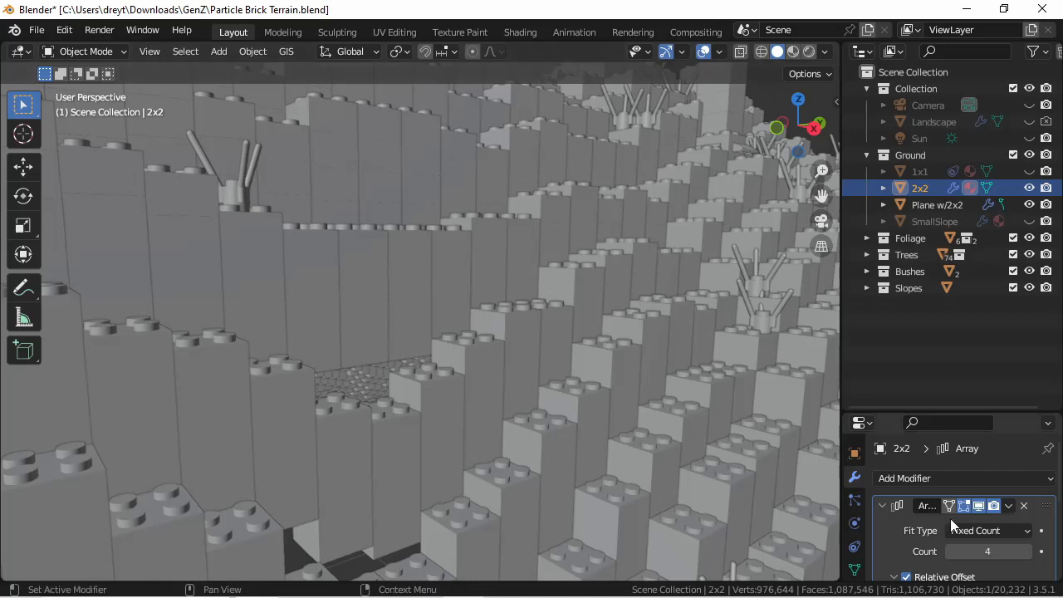
click(1029, 552)
click(1028, 552)
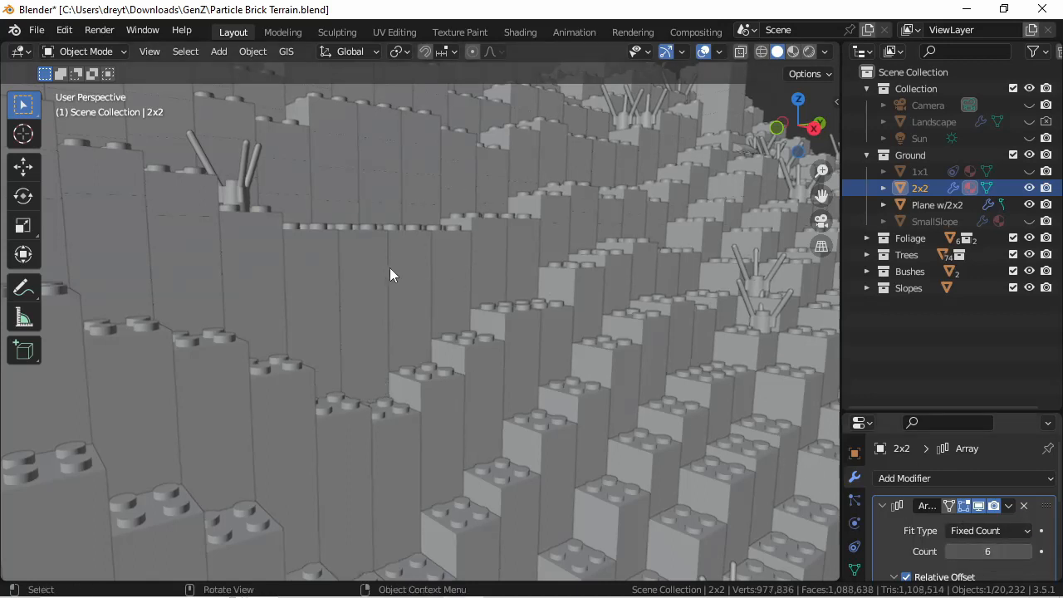
scroll(390, 264, down, 4)
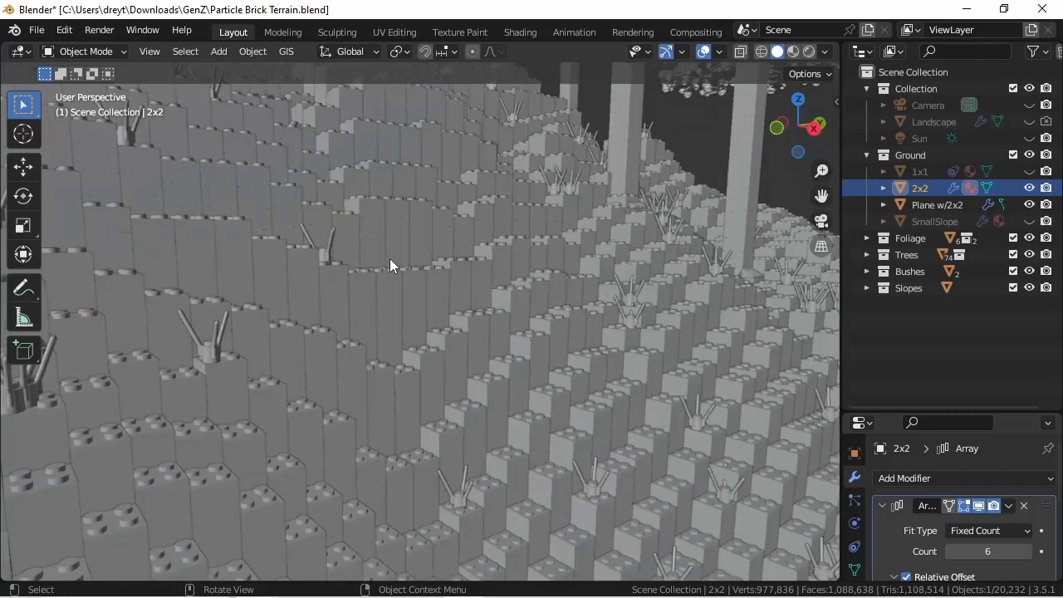
- Add a new collection directly under the Scene Collection
click(905, 72)
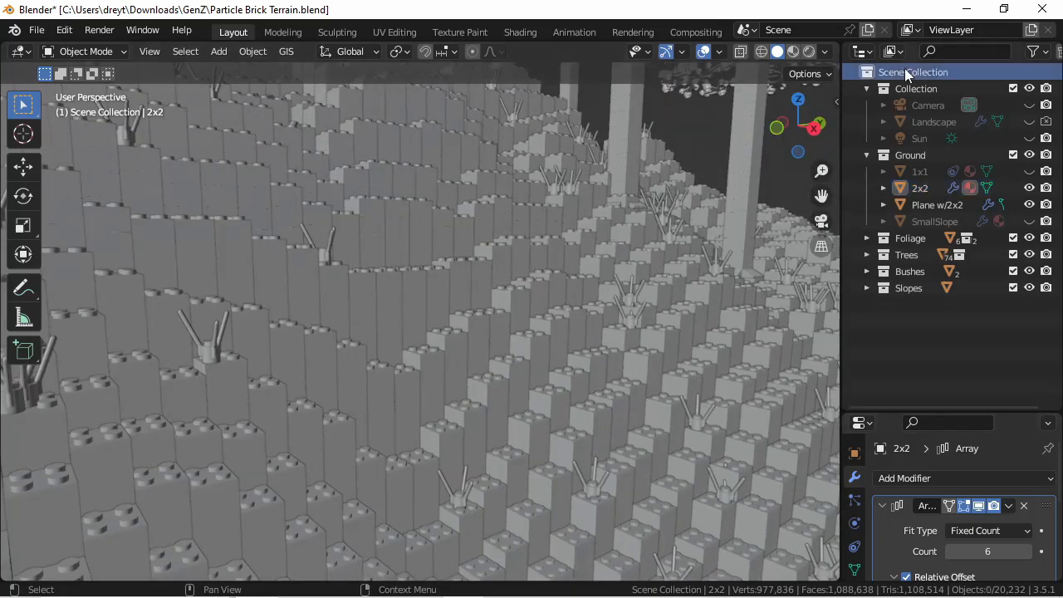
right_click(905, 70)
click(897, 69)
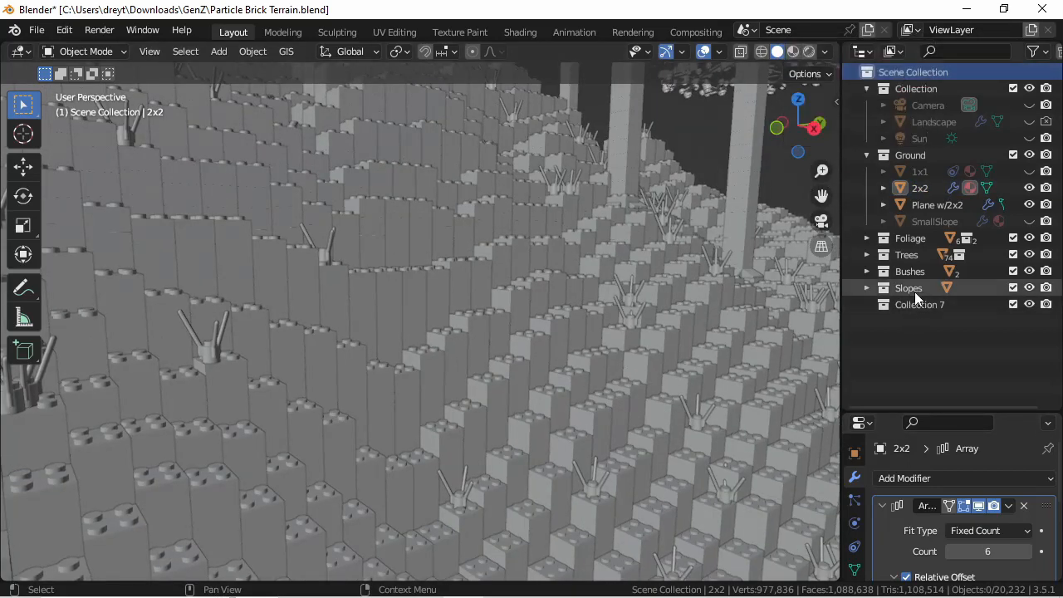
- Turn off viewport and render display for the ParticlesGrass, ParticlesTrees and ParticlesBushes systems of Plane w/2x2
click(928, 205)
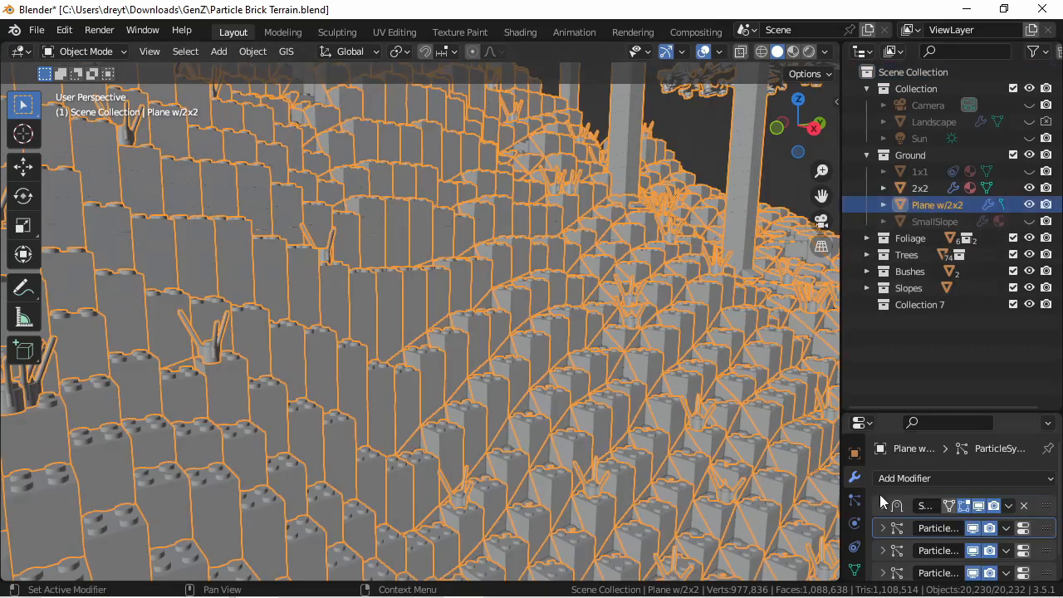
click(854, 499)
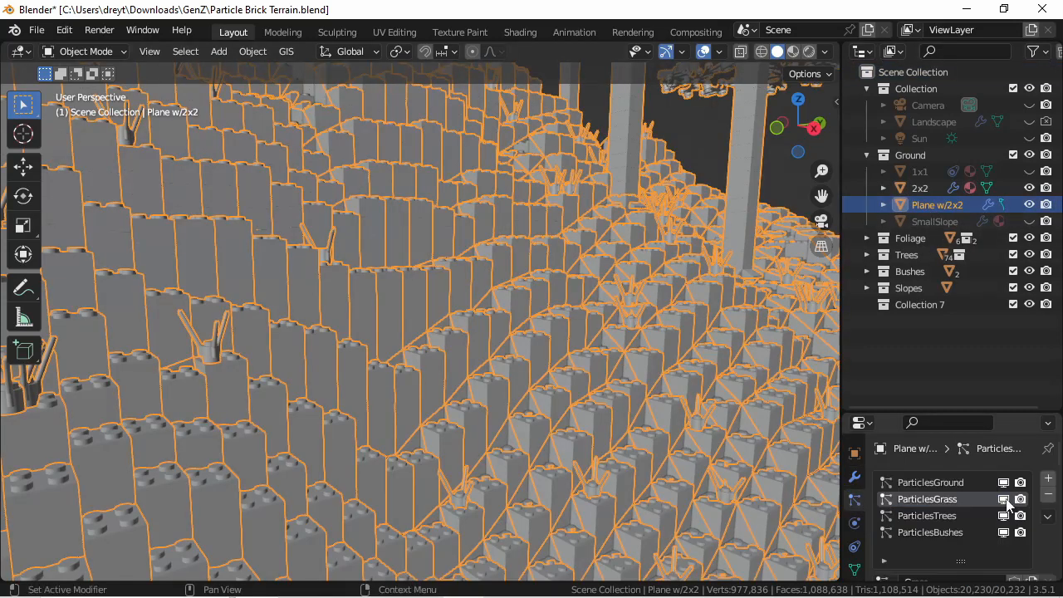
click(1003, 499)
click(1020, 499)
click(1003, 516)
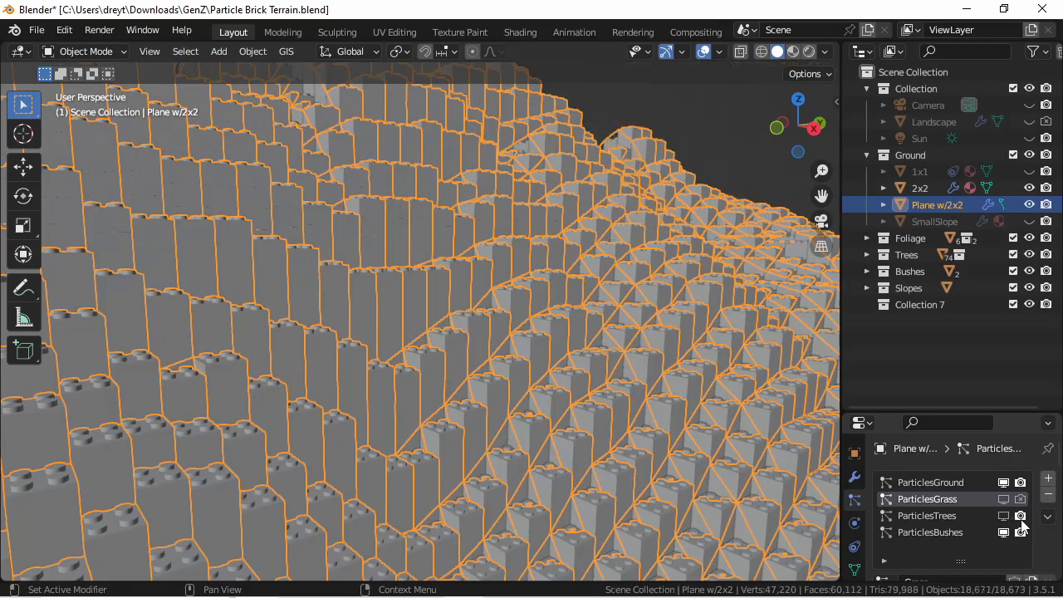
click(1020, 515)
click(1003, 532)
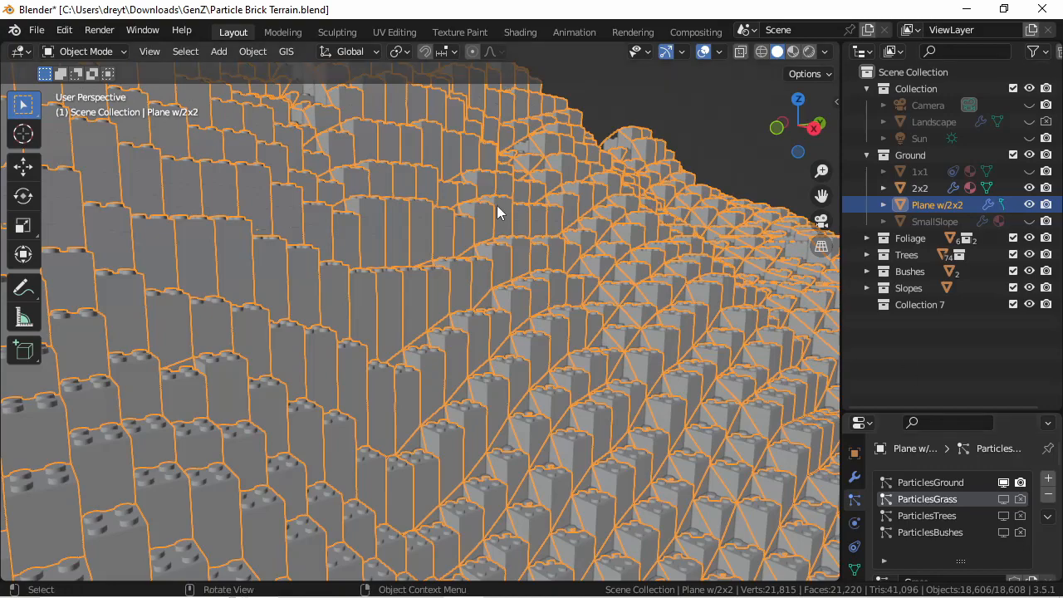
- Duplicate Plane w/2x2 in place and move the copy into the new empty collection
key(shift+d)
right_click(543, 126)
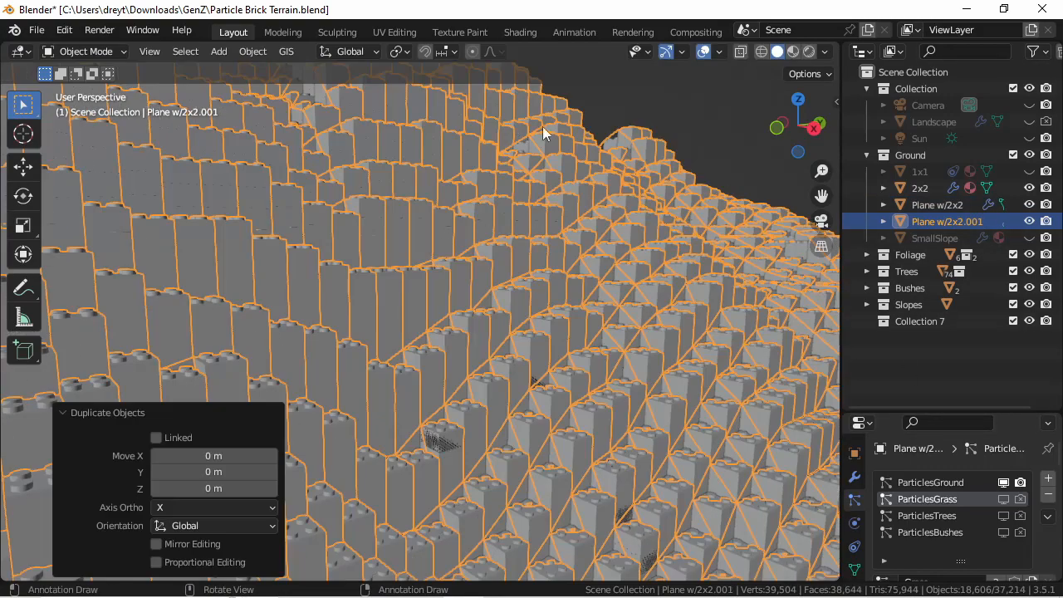
drag(925, 231, 918, 322)
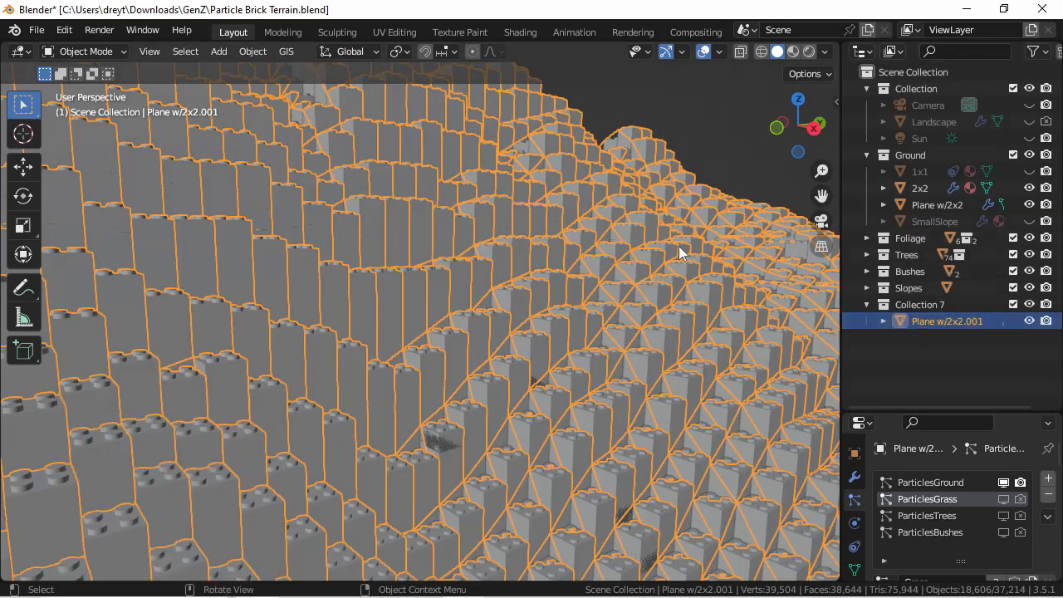
- Hide both the original Plane w/2x2 and its duplicate in the viewport
click(1029, 205)
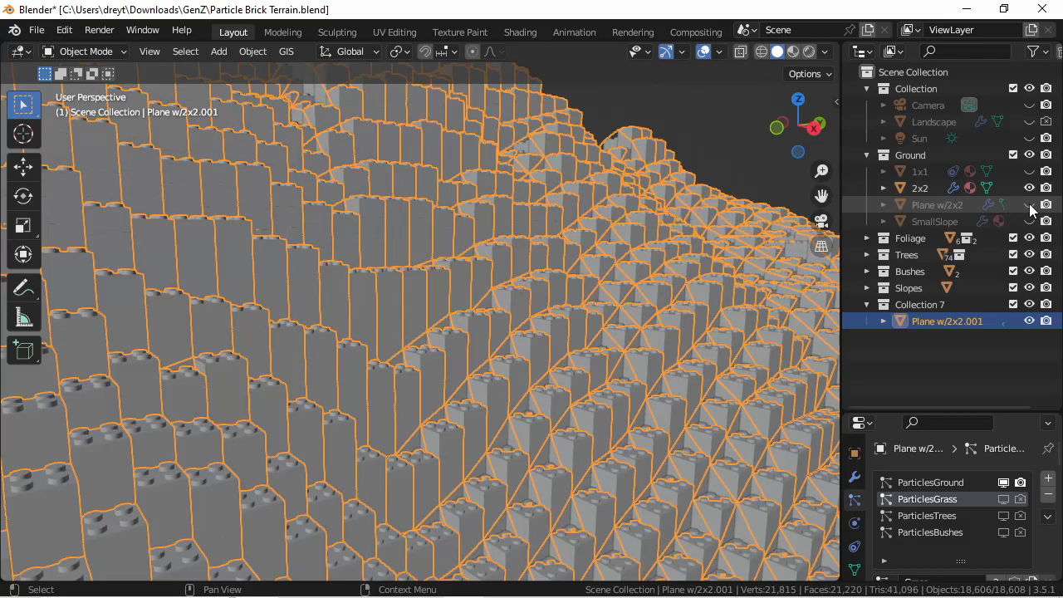
click(1029, 321)
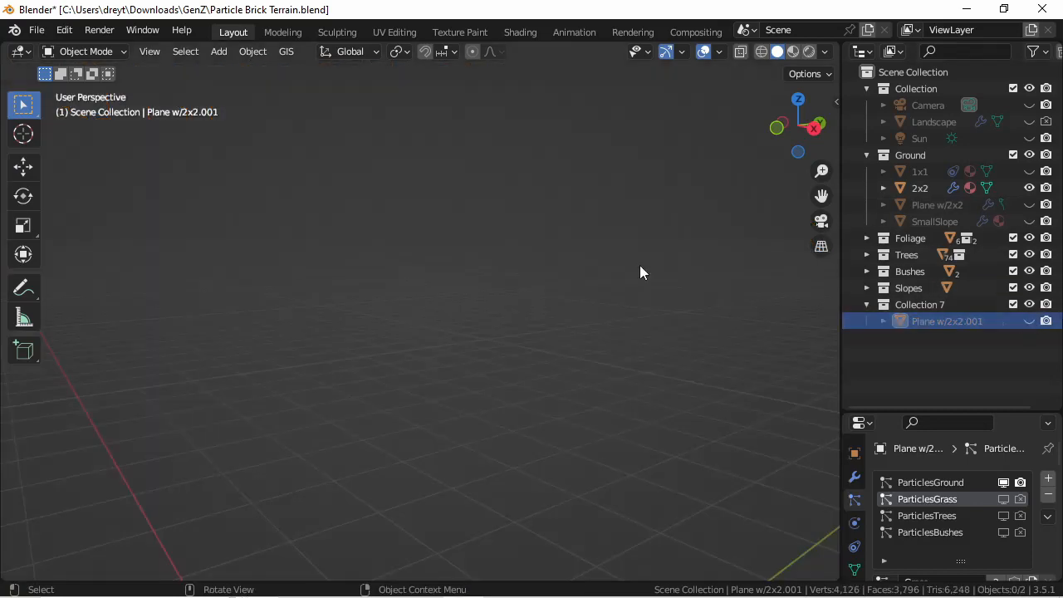
- Snap the 2x2 brick column to the 3D cursor at the world origin
scroll(309, 262, down, 6)
shift+middle_drag(385, 348, 433, 224)
scroll(433, 224, up, 2)
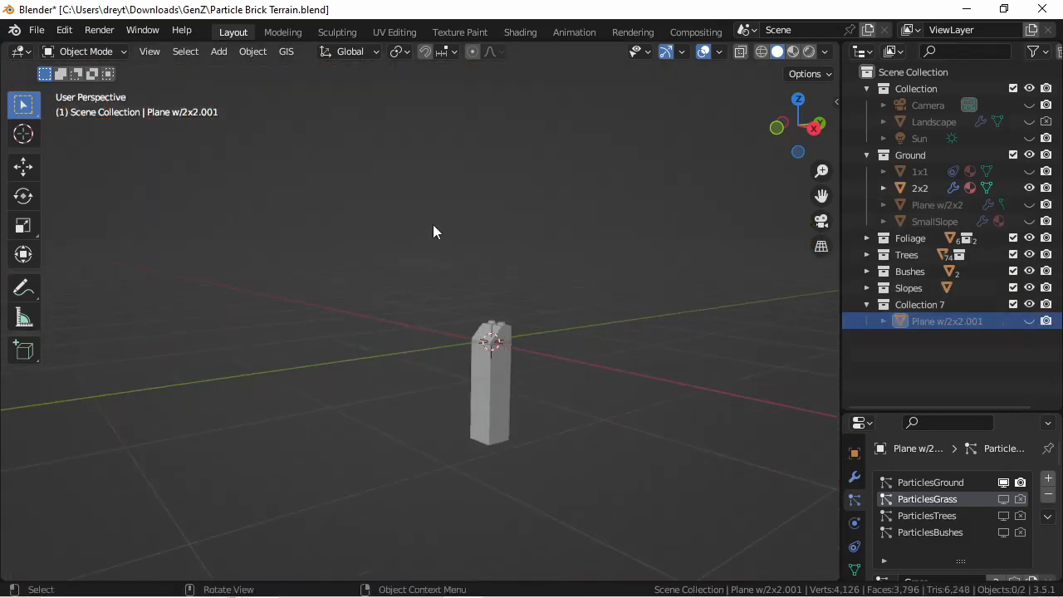
middle_drag(504, 314, 402, 298)
scroll(430, 291, up, 6)
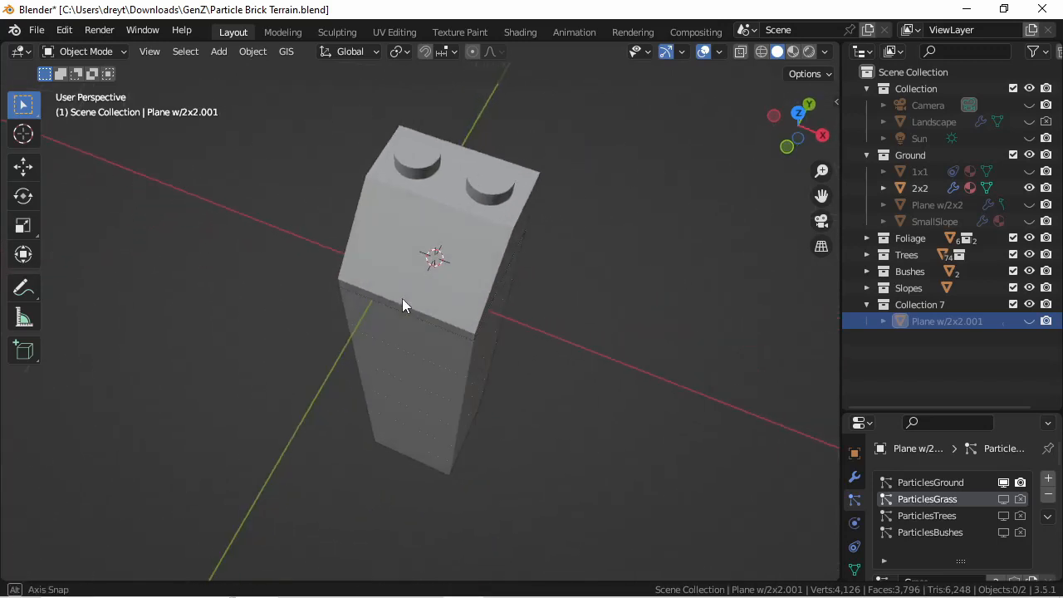
click(423, 351)
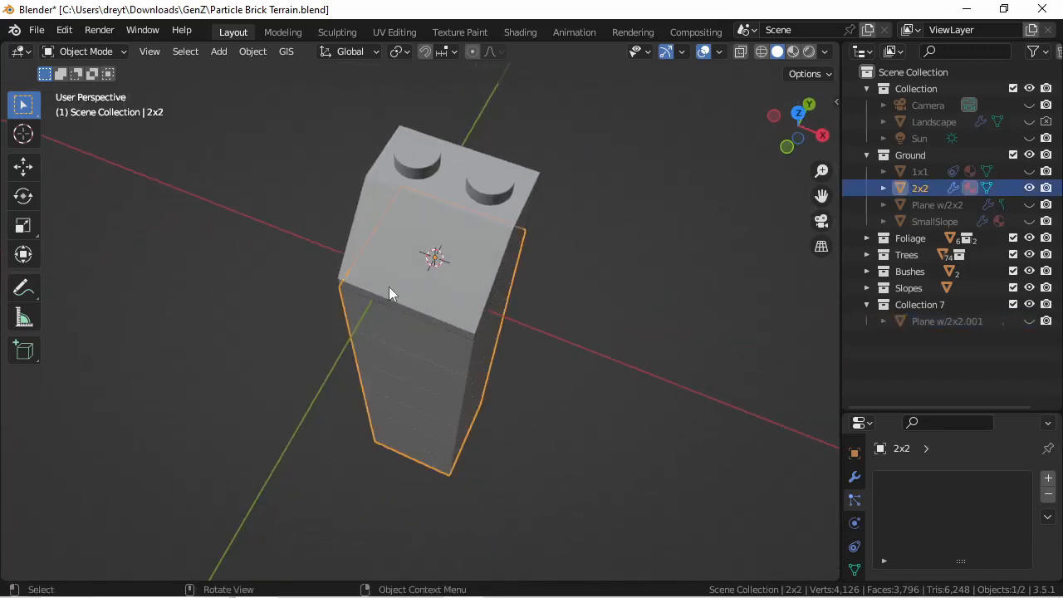
middle_drag(388, 287, 443, 287)
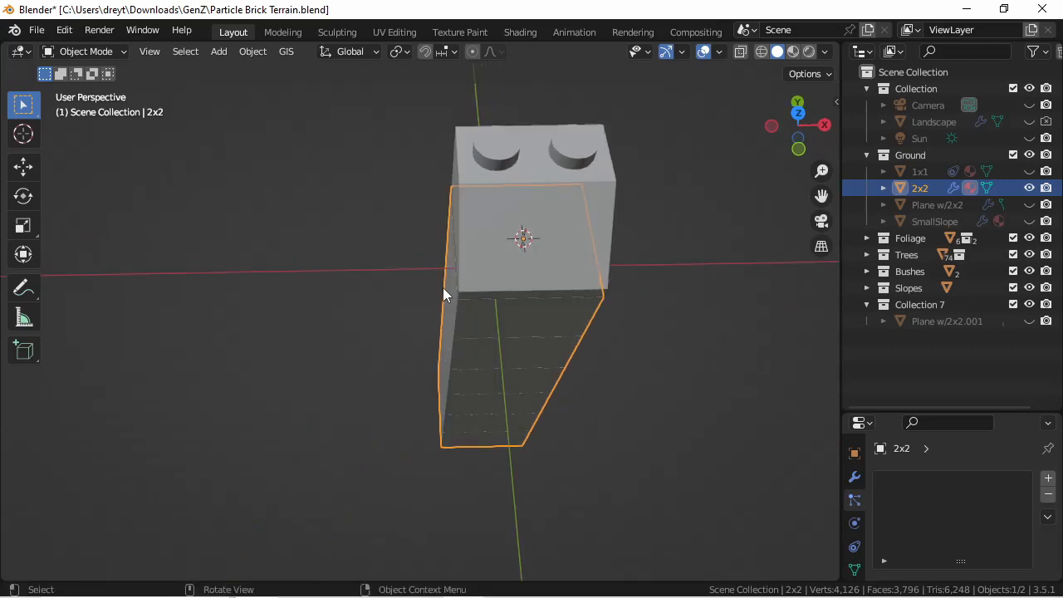
key(KP_Decimal)
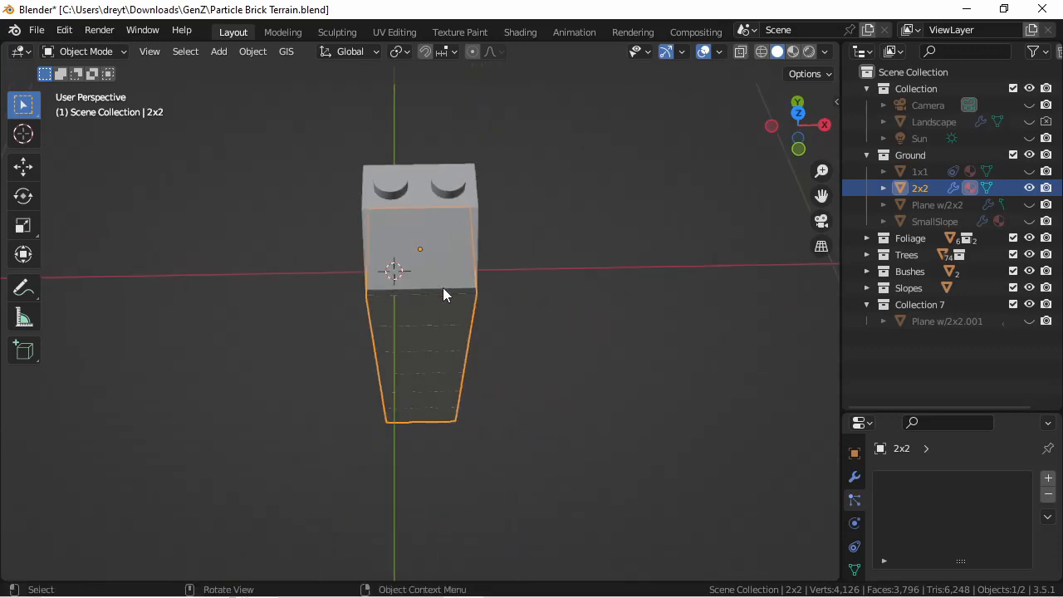
key(shift+s)
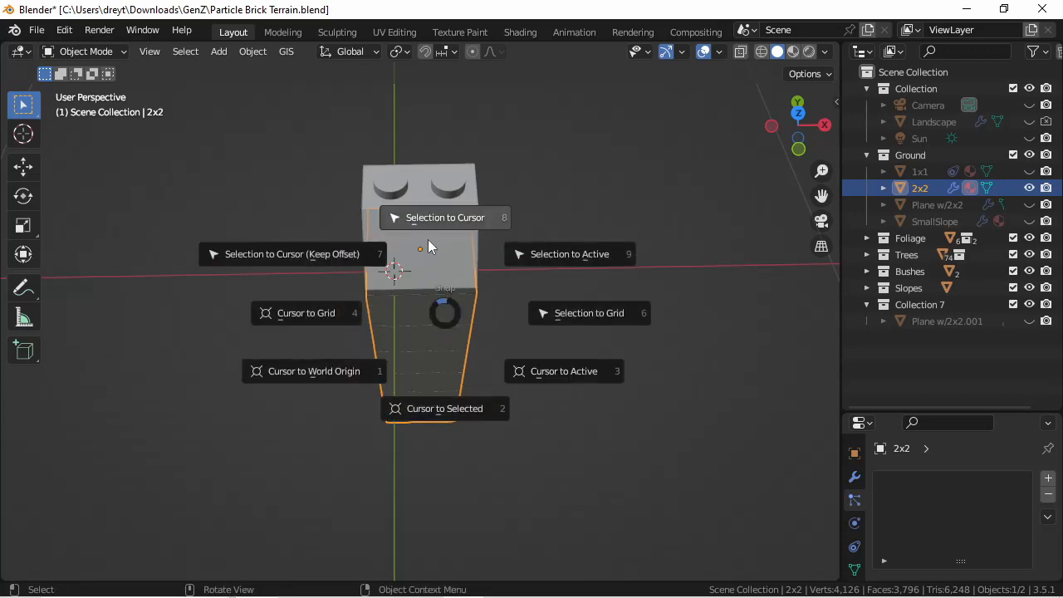
click(429, 219)
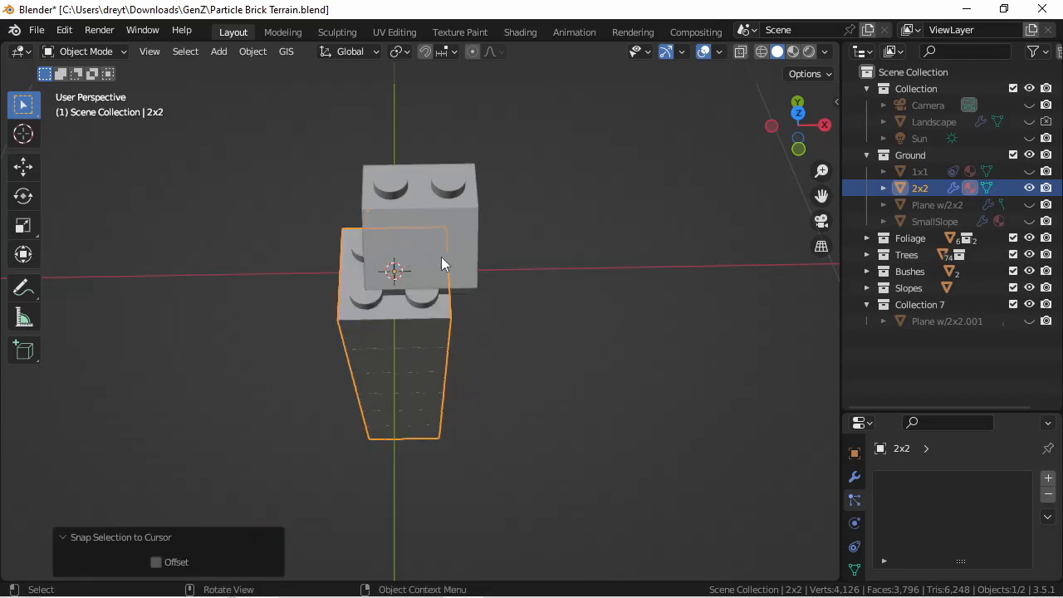
- Delete the 2x2Slope brick sitting above the 2x2 brick column
middle_drag(453, 216, 482, 280)
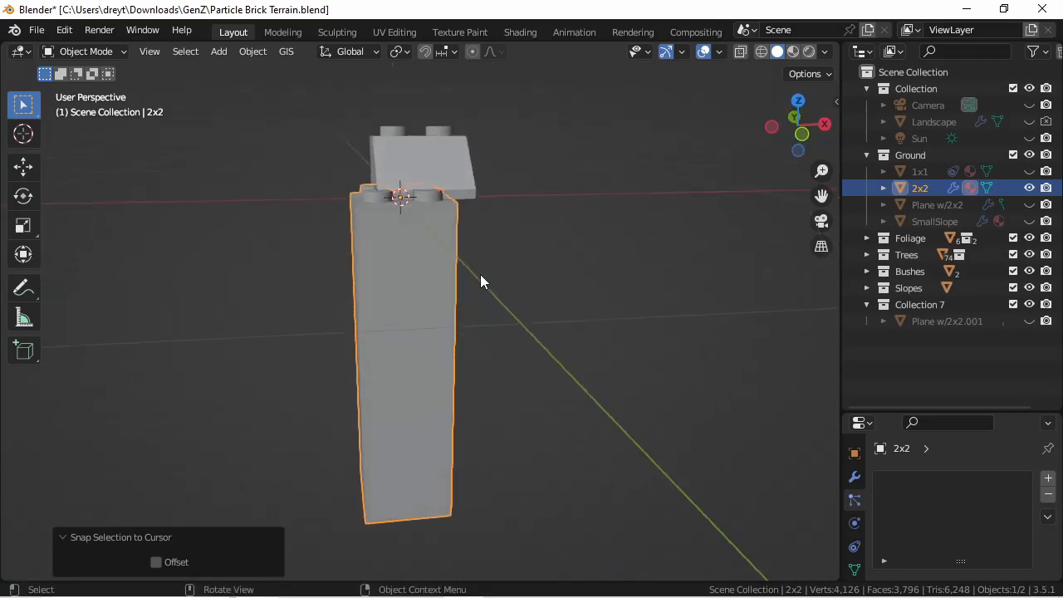
click(446, 156)
key(Delete)
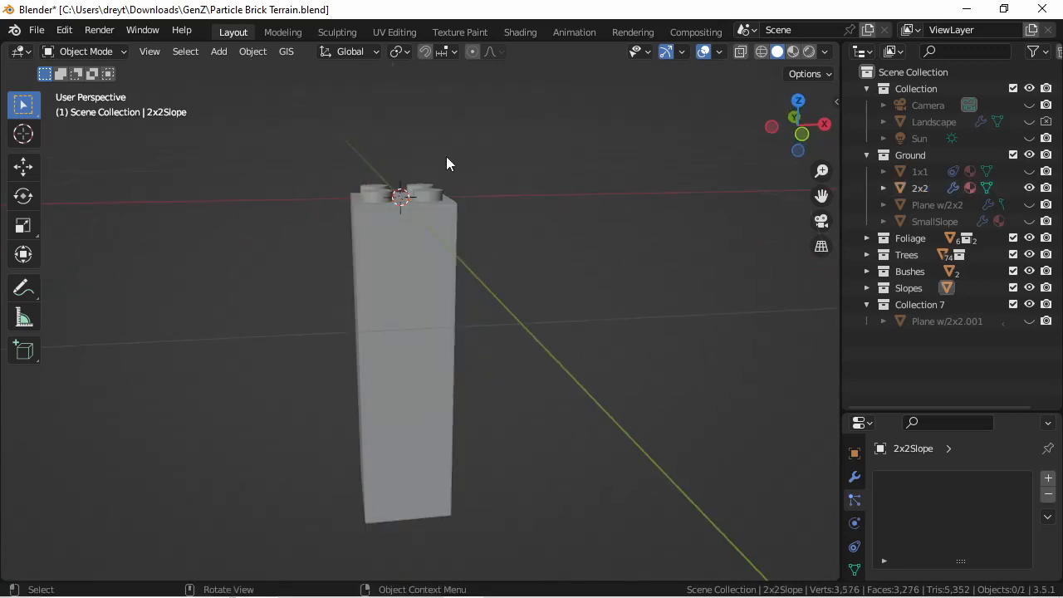
- Duplicate the 2x2 brick column in place, without offsetting the copy
middle_drag(446, 156, 465, 290)
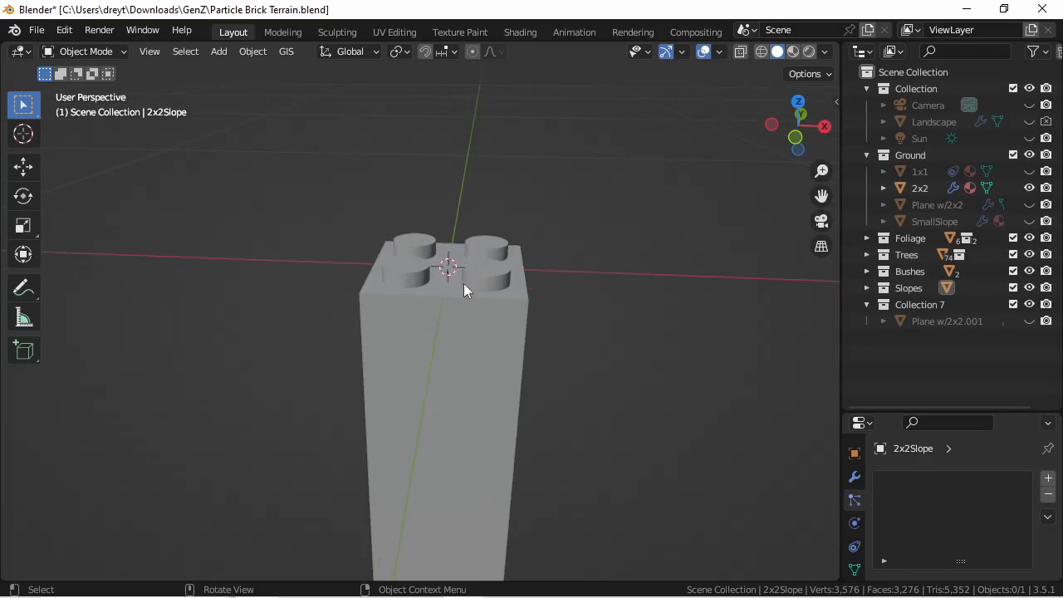
click(475, 287)
key(shift+d)
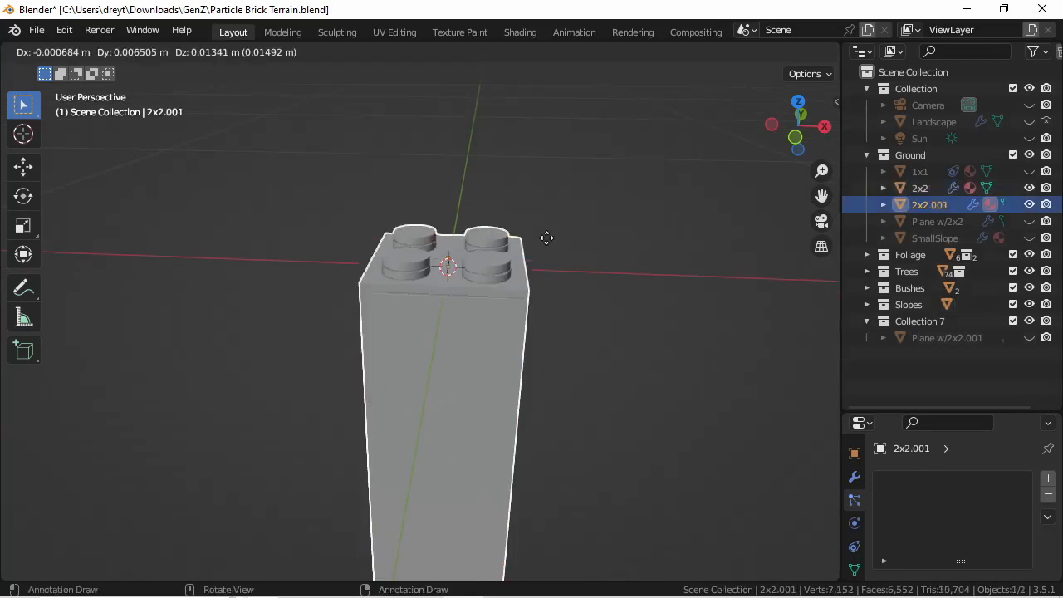
right_click(531, 186)
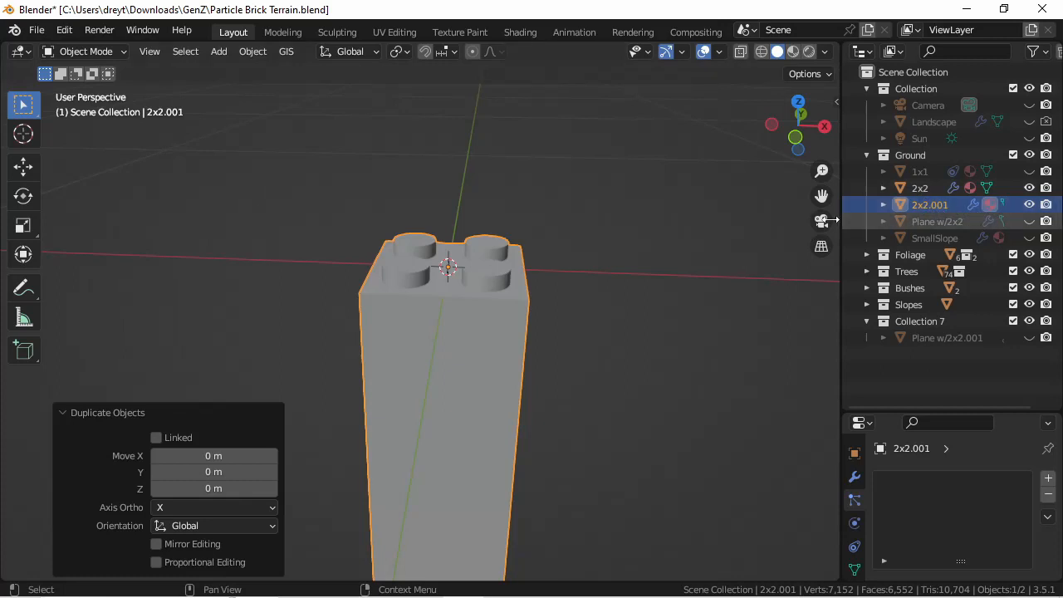
- Hide the original 2x2 brick and remove the Array modifier from its copy
click(1029, 188)
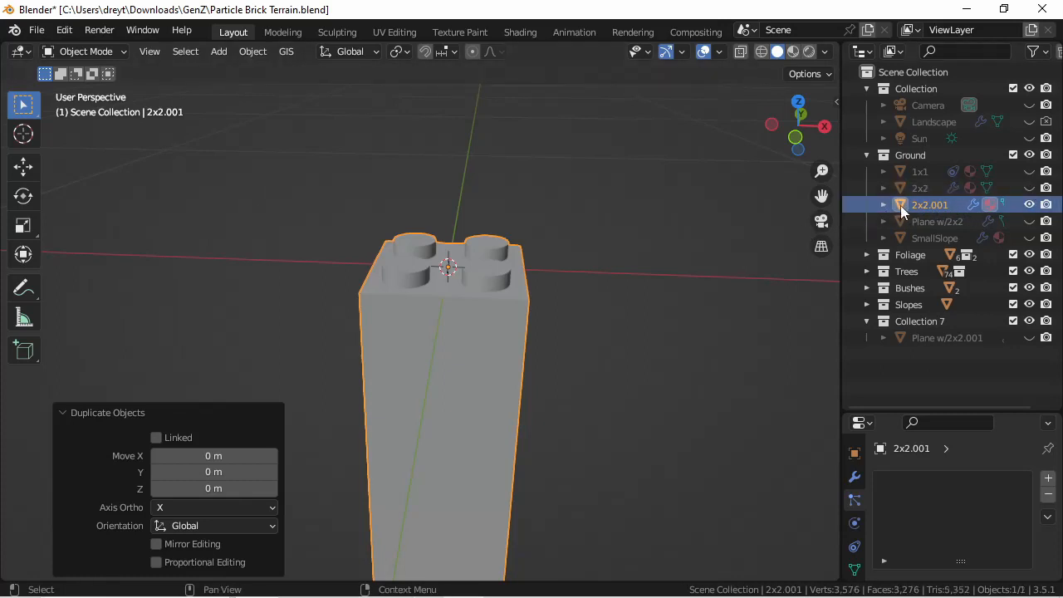
click(855, 480)
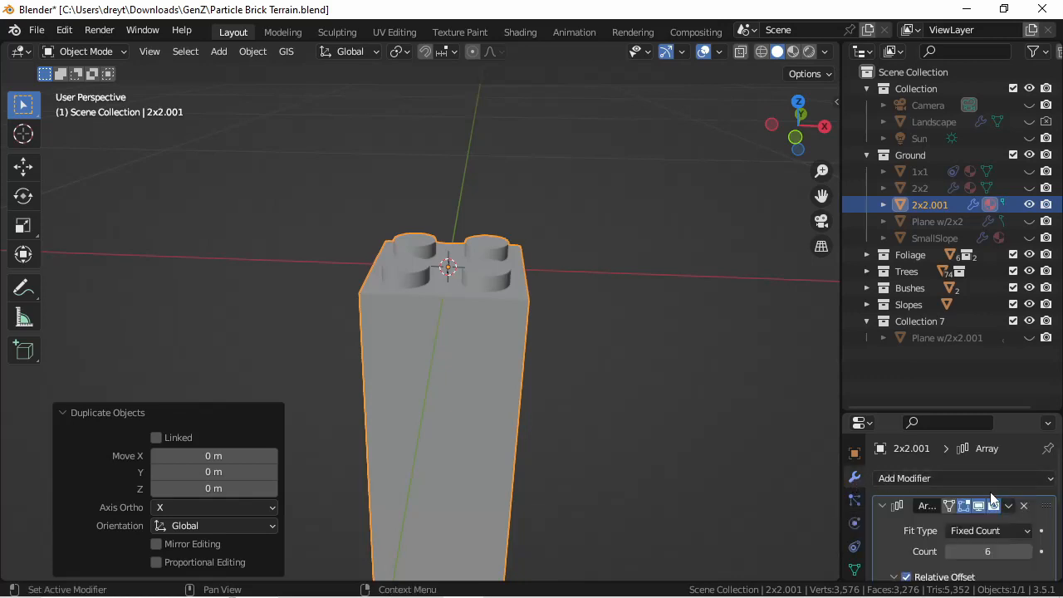
click(1024, 506)
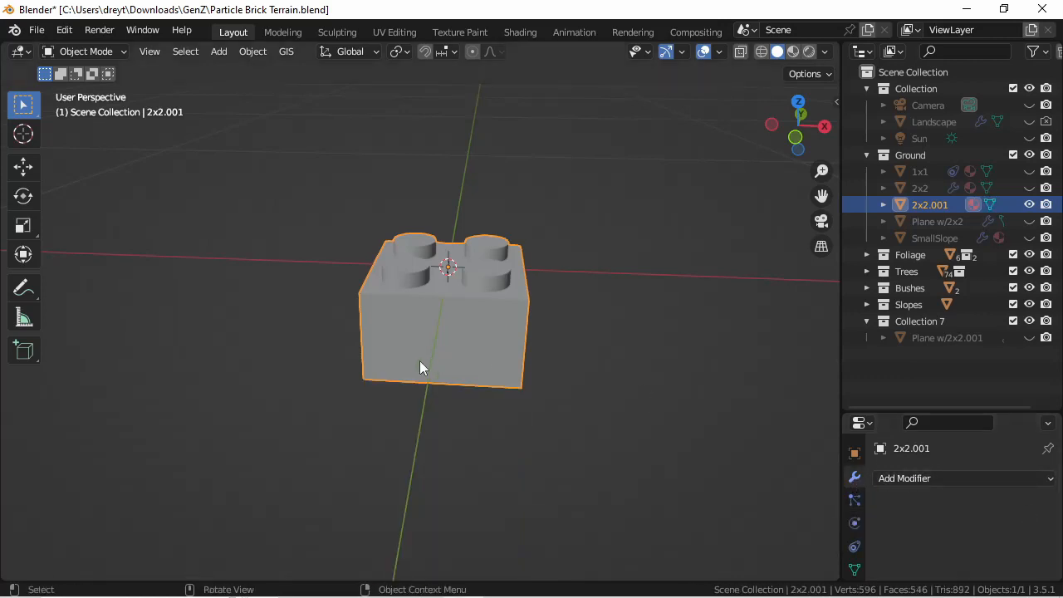
- Delete the four studs, with all their linked faces, from the top of the 2x2 brick copy
key(KP_1)
key(Tab)
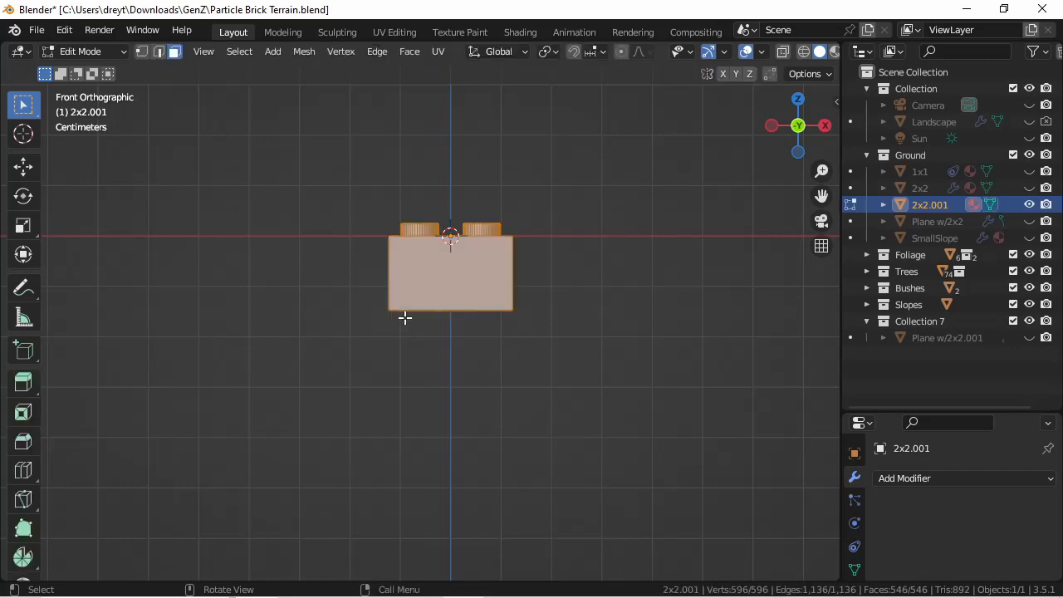
scroll(404, 310, up, 2)
middle_drag(391, 219, 379, 283)
scroll(380, 283, up, 3)
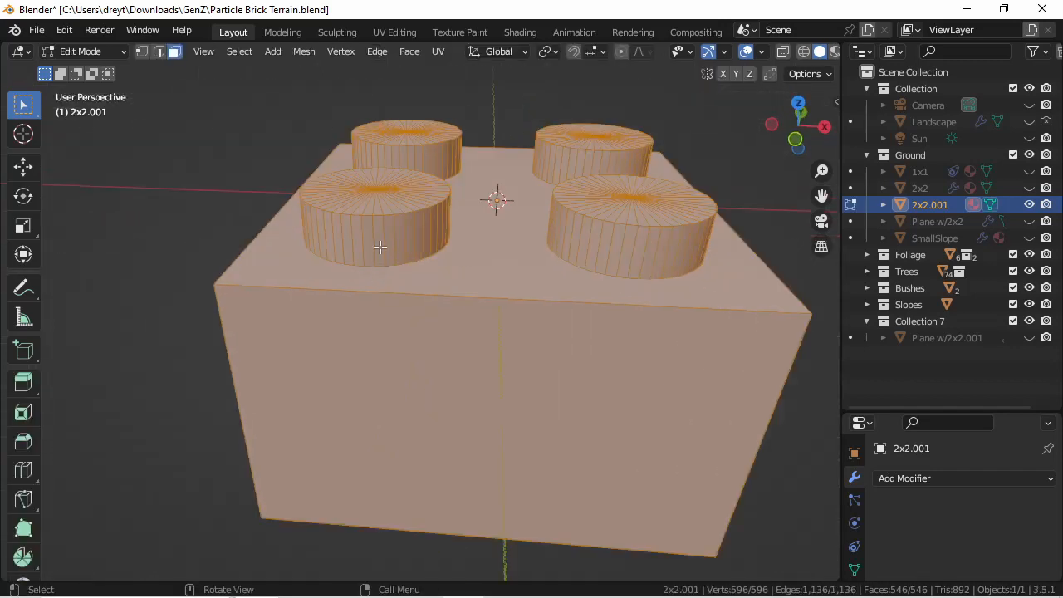
click(380, 247)
key(l)
key(l)
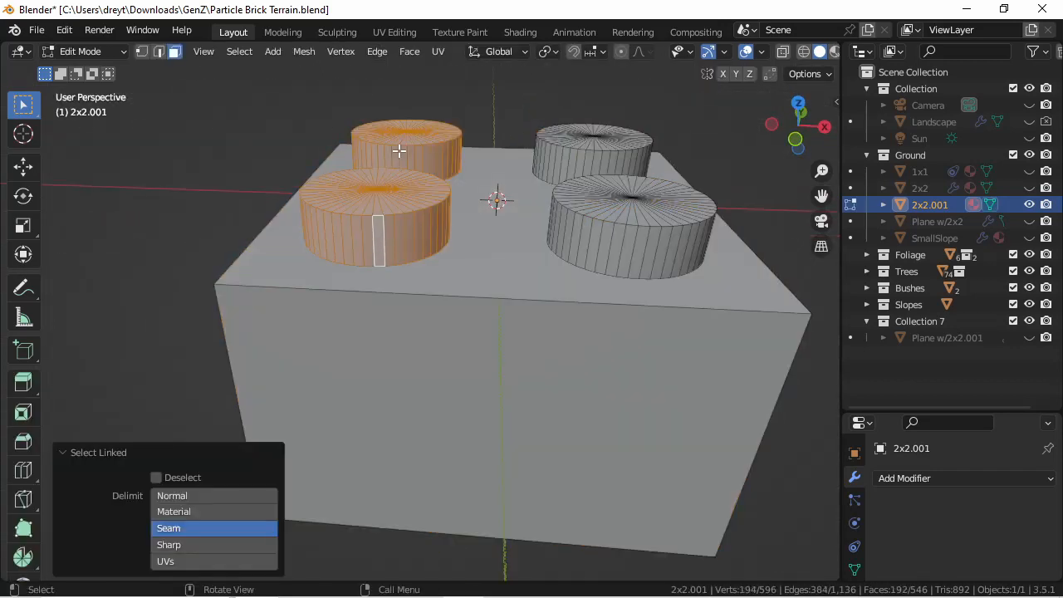
key(l)
key(l)
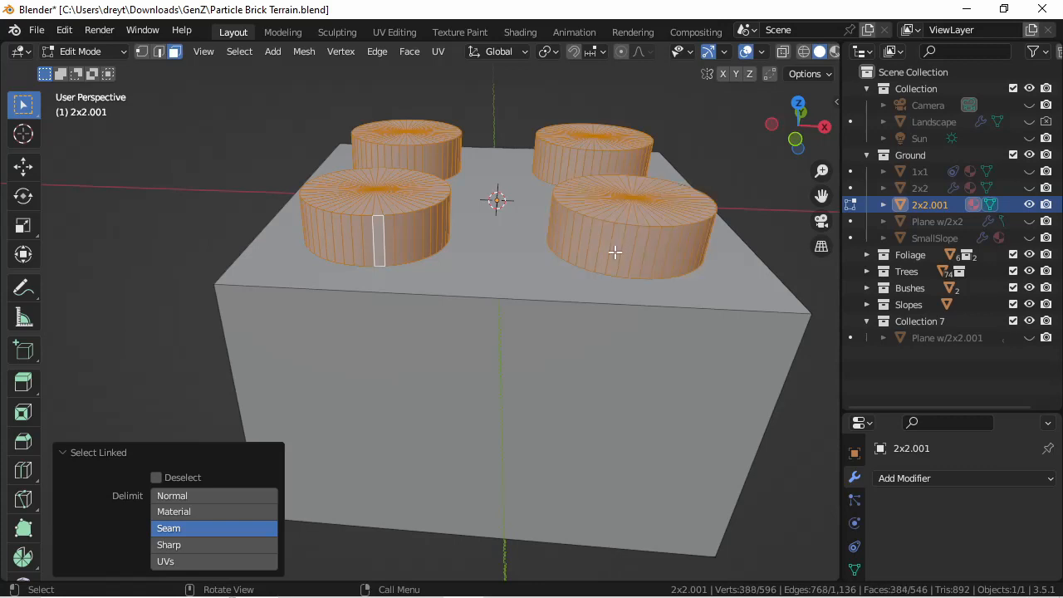
key(x)
click(615, 256)
- Delete the hollow tube inside the underside of the brick copy
middle_drag(615, 256, 495, 137)
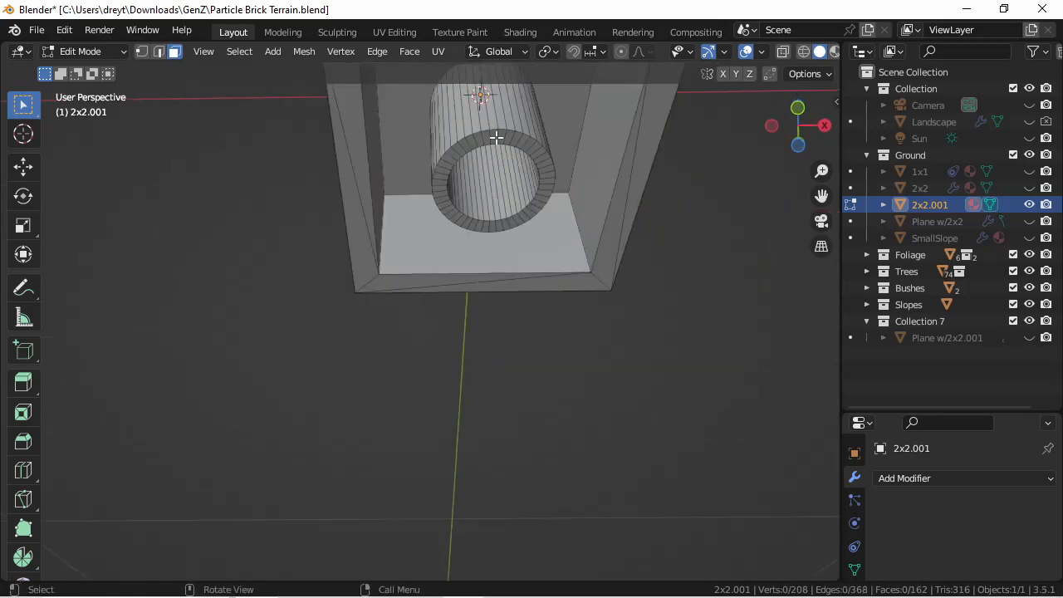
key(l)
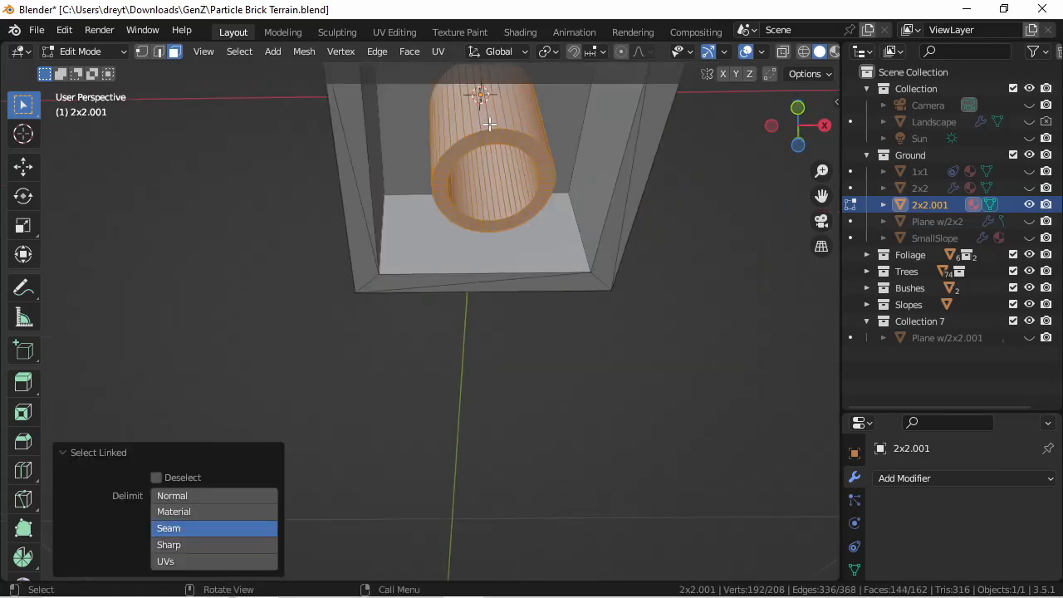
key(x)
click(489, 125)
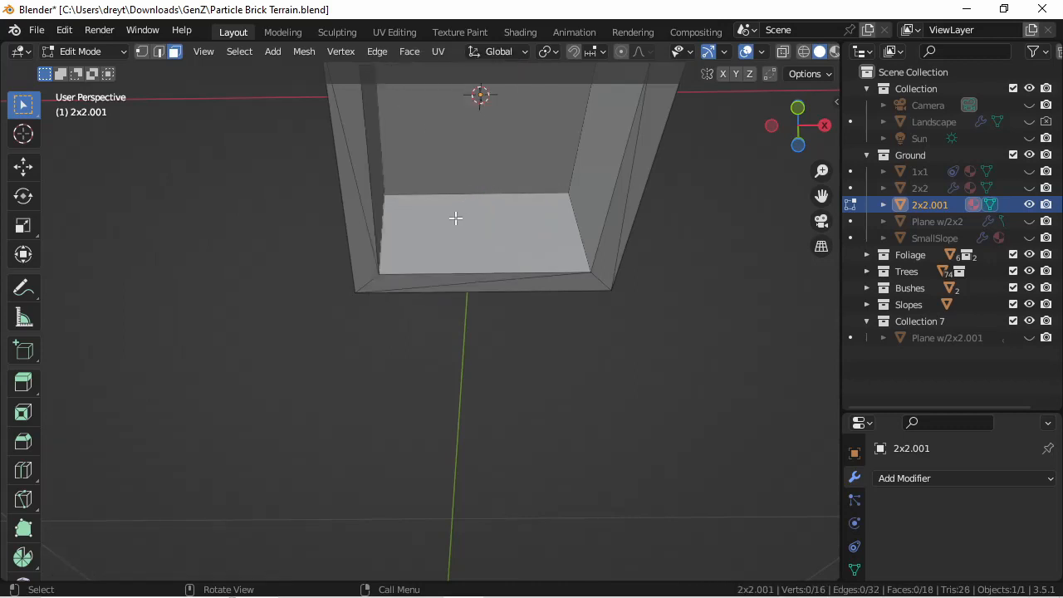
- In a front wireframe view, circle-select the inner and outer side walls and the bottom rim of the brick copy and delete them
key(KP_1)
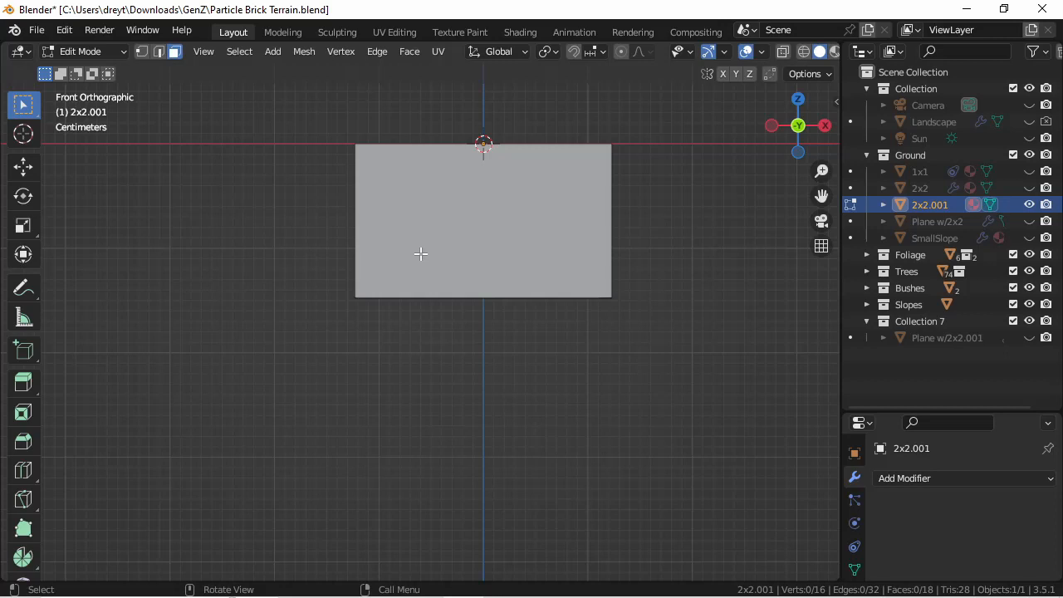
key(z)
click(303, 253)
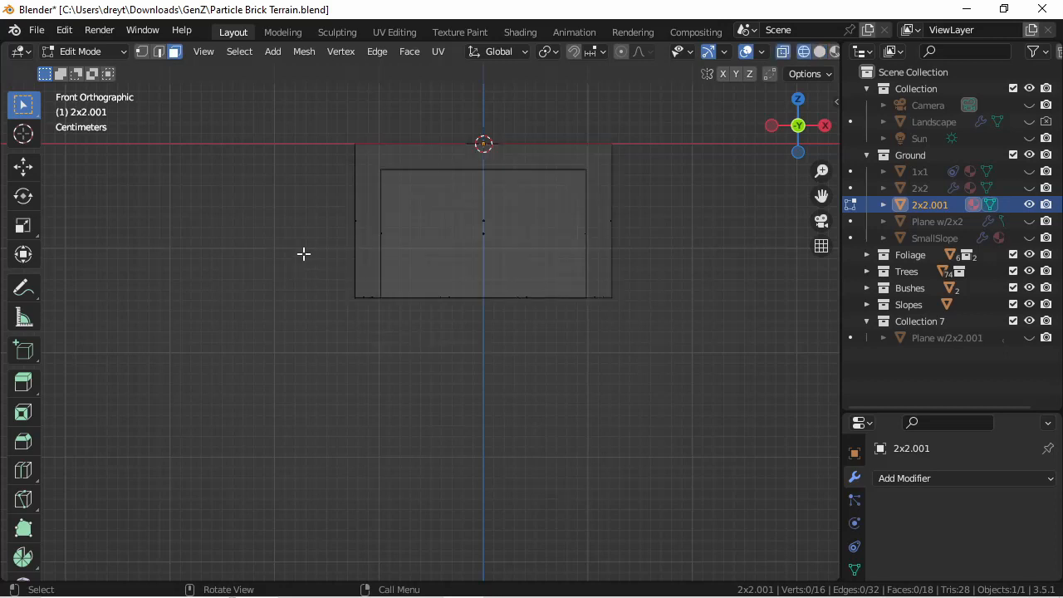
key(c)
scroll(307, 245, down, 5)
mouse_move(325, 244)
mouse_down()
mouse_move(603, 249)
mouse_move(430, 119)
mouse_move(387, 294)
mouse_up()
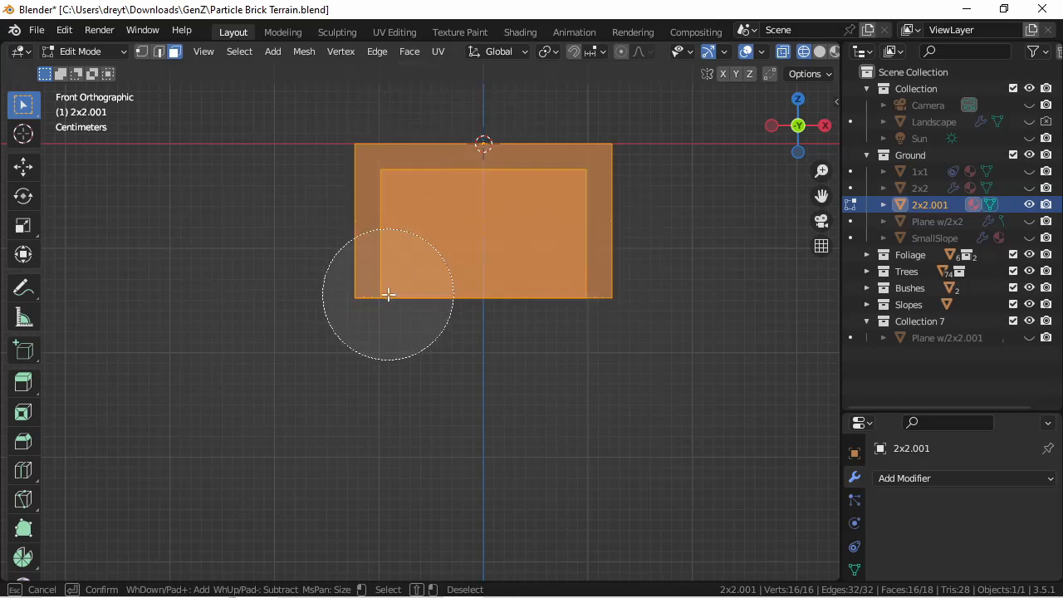
right_click(388, 294)
key(x)
click(388, 294)
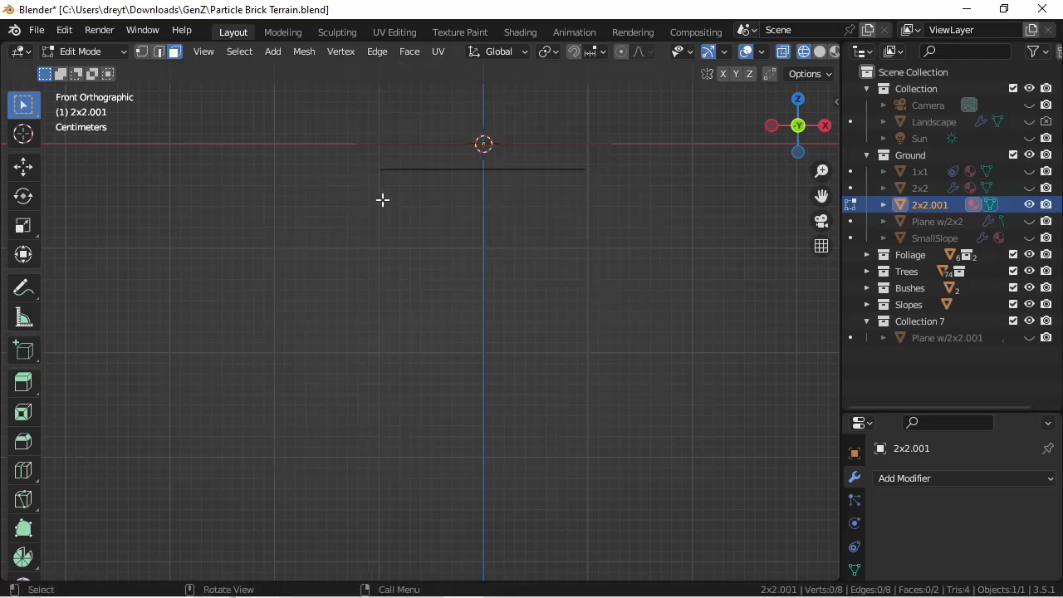
- Delete the lower of the two remaining horizontal faces, keeping only the brick's top square face
key(Tab)
middle_drag(388, 180, 403, 196)
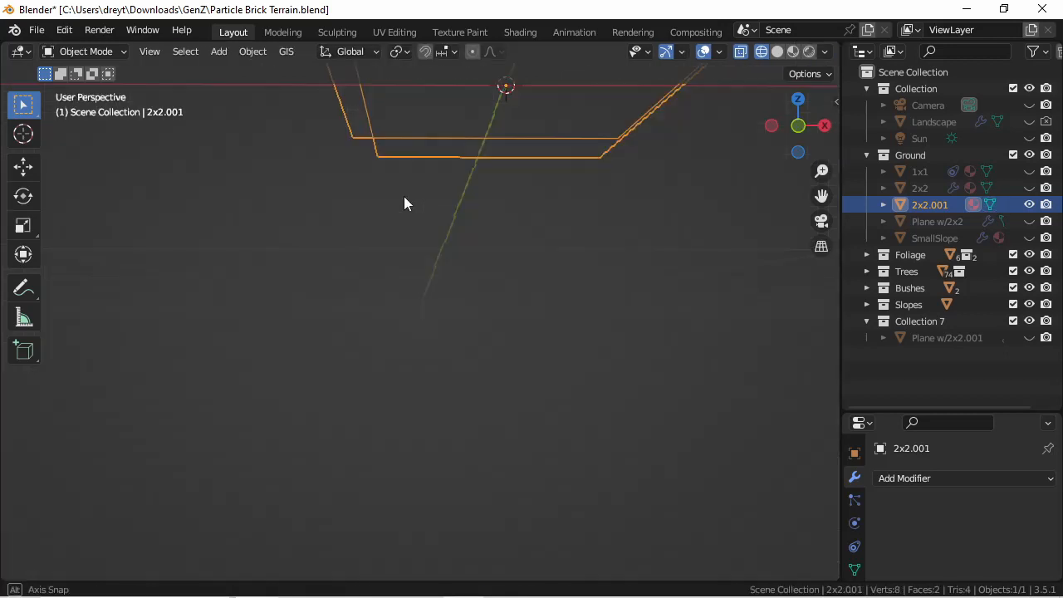
key(Tab)
click(504, 152)
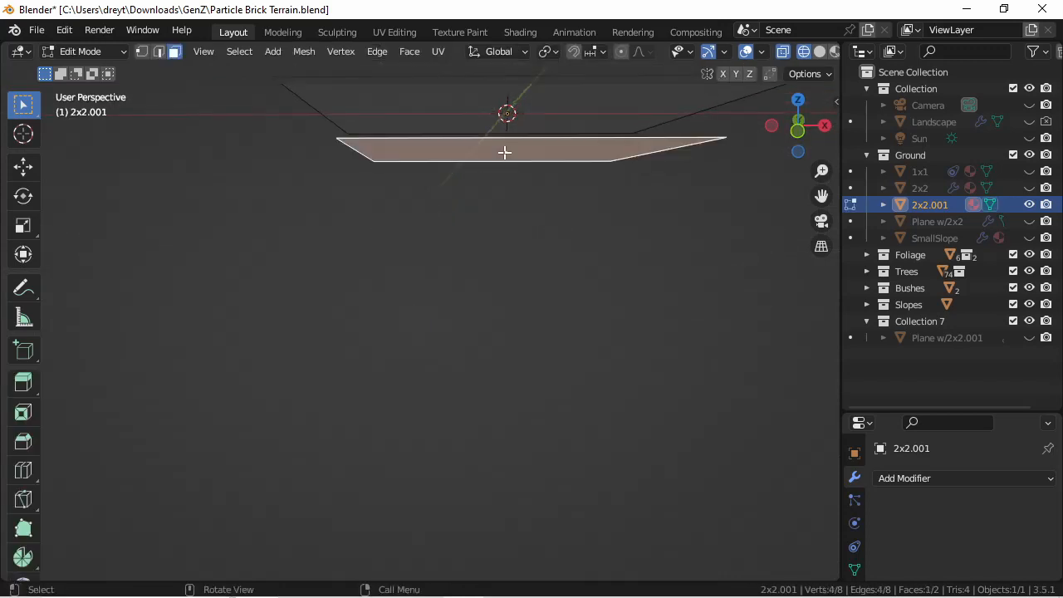
key(x)
click(504, 153)
middle_drag(499, 173, 495, 203)
key(Tab)
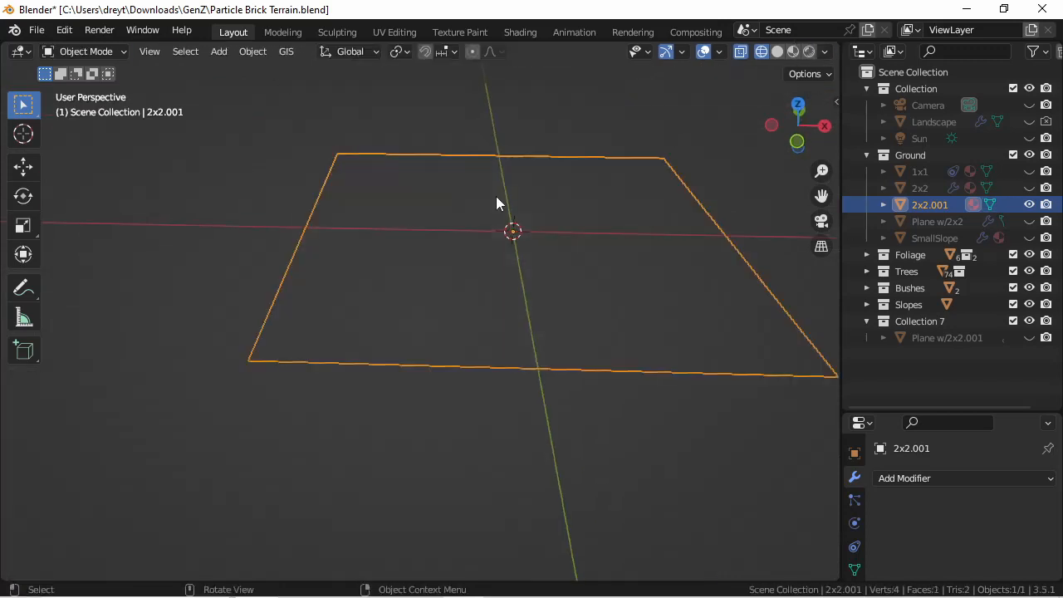
- Apply the scale of the flat 2x2.001 square
key(ctrl+a)
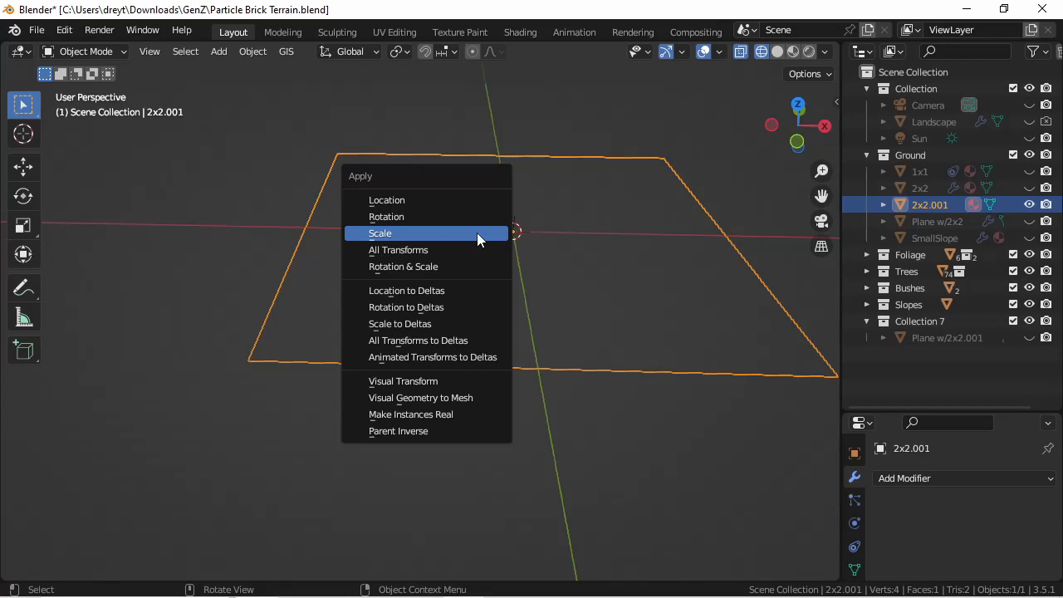
click(477, 233)
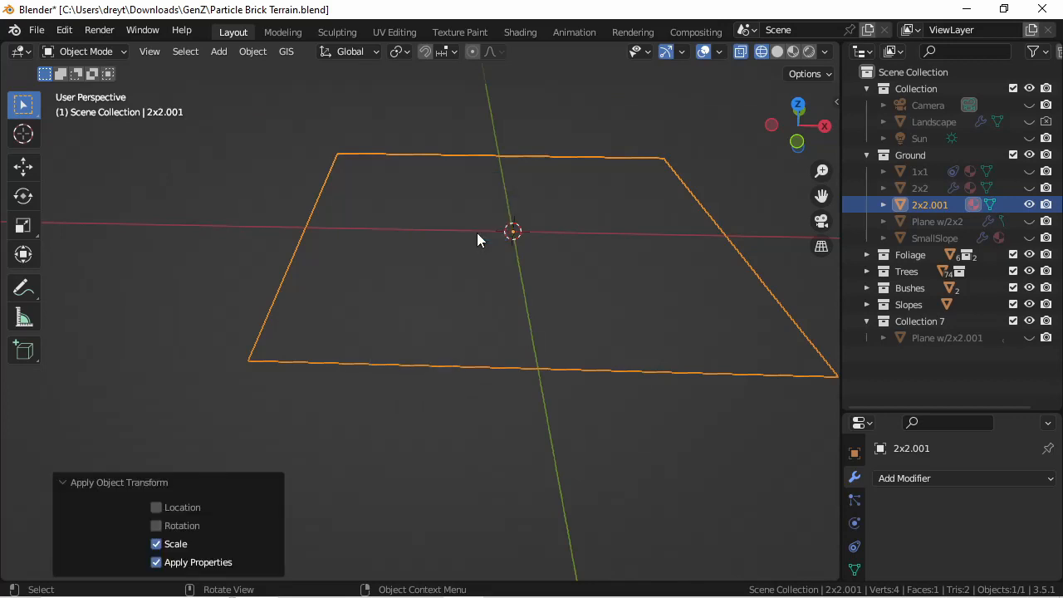
key(KP_1)
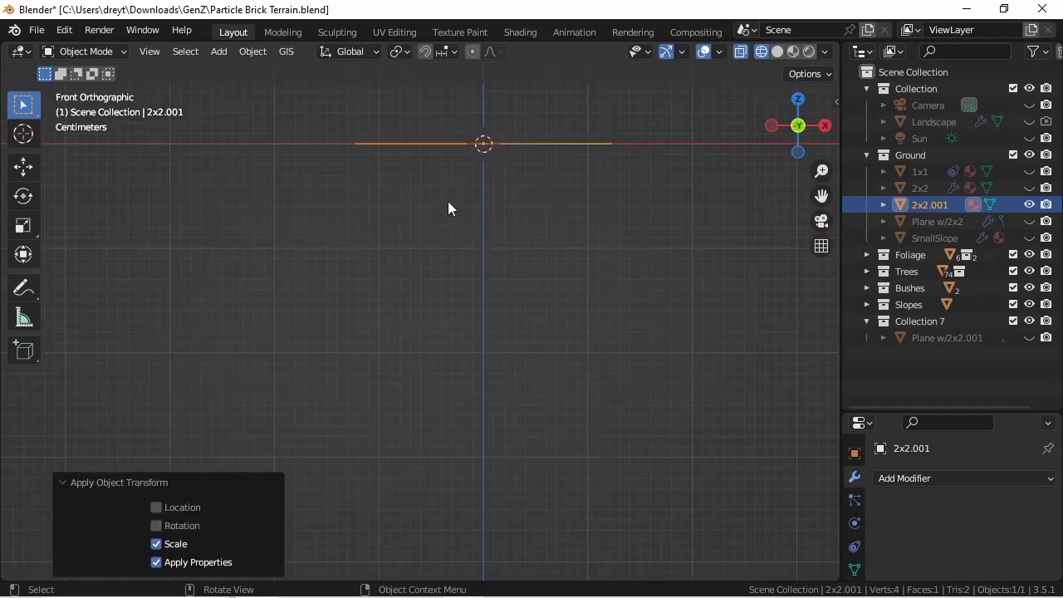
middle_drag(429, 169, 429, 239)
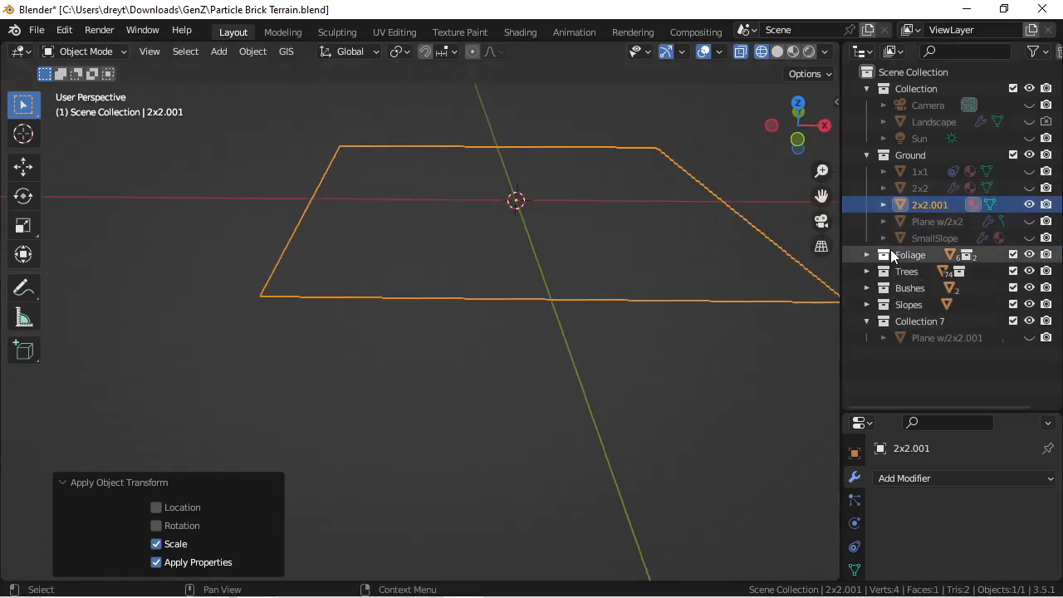
- Unhide and select the 2x2Slope brick in the Slopes collection, and switch the viewport to solid shading
click(866, 304)
click(1029, 321)
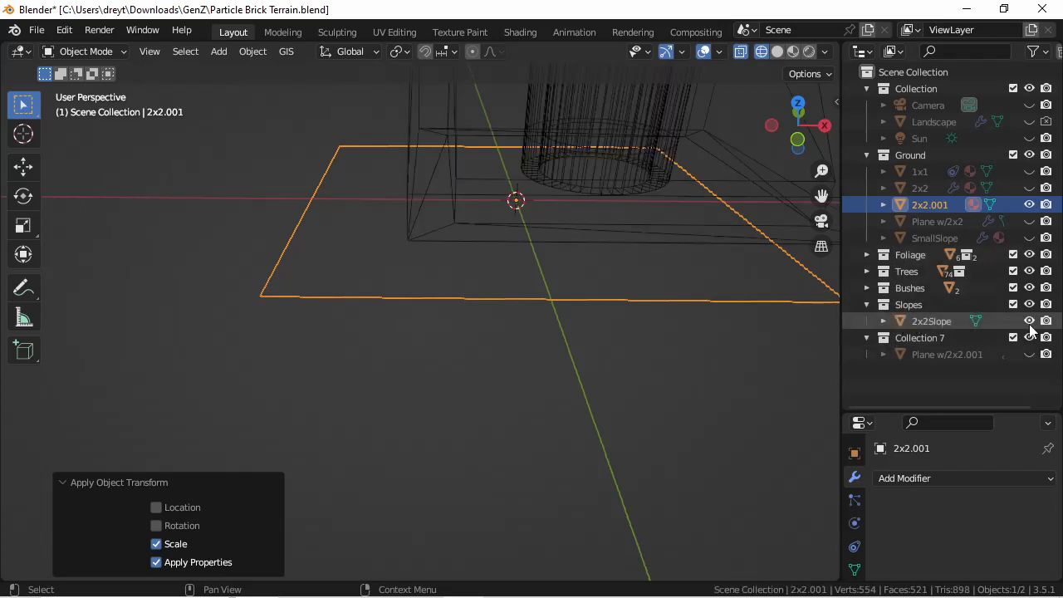
scroll(665, 270, down, 4)
click(620, 286)
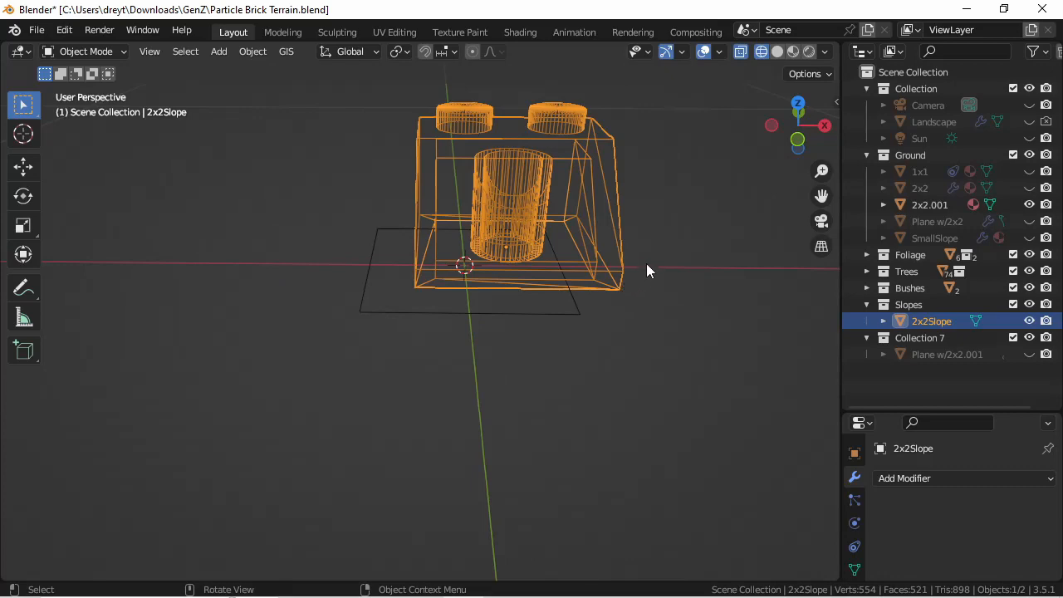
middle_drag(647, 266, 550, 221)
click(778, 51)
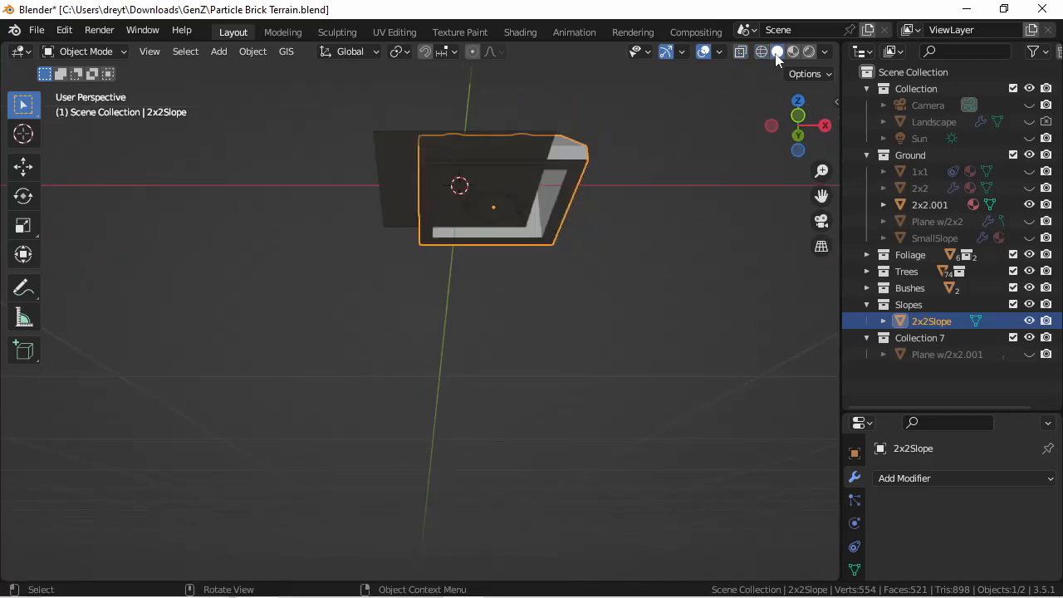
- Examine the slope brick's base faces and origin point in Edit Mode against the flat square at the world origin
mouse_move(645, 183)
middle_down()
mouse_move(589, 288)
mouse_move(583, 251)
mouse_move(570, 261)
mouse_move(643, 258)
mouse_move(565, 352)
mouse_move(524, 335)
mouse_move(551, 360)
middle_up()
key(Tab)
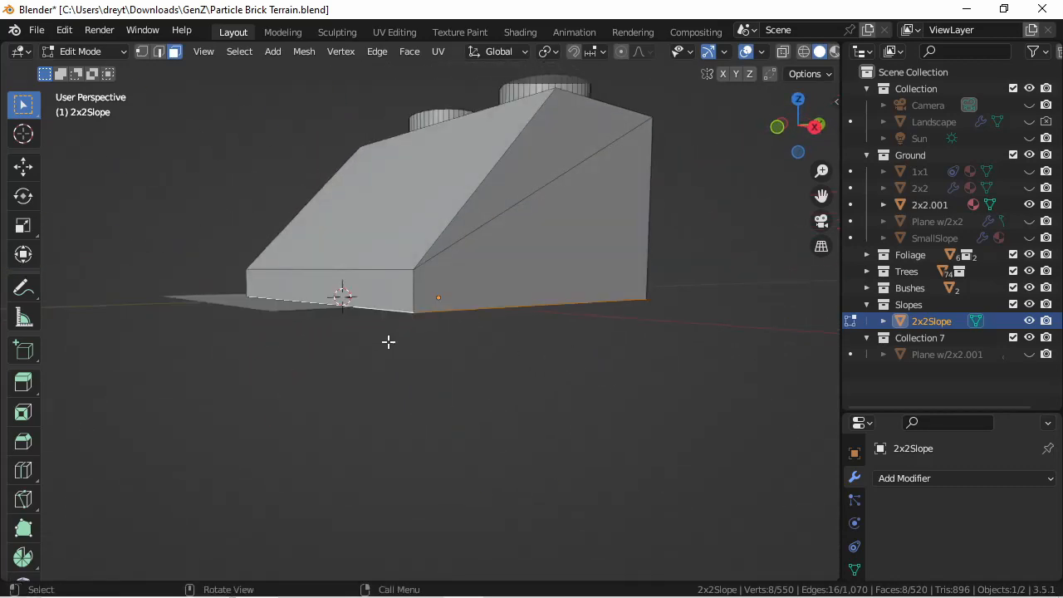
middle_drag(387, 341, 499, 360)
middle_drag(435, 318, 462, 207)
scroll(476, 306, up, 1)
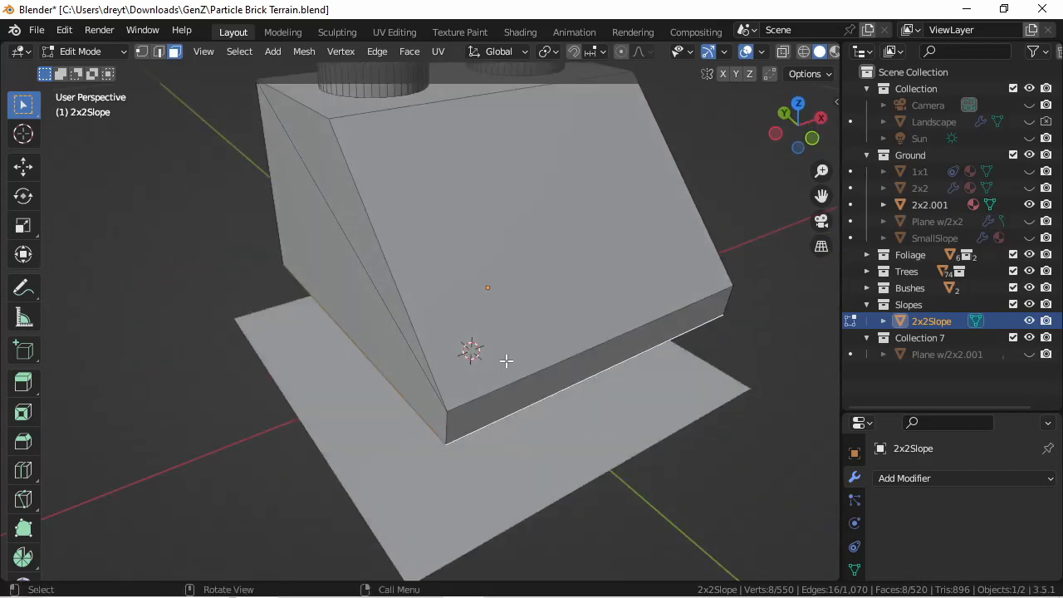
middle_drag(506, 360, 476, 252)
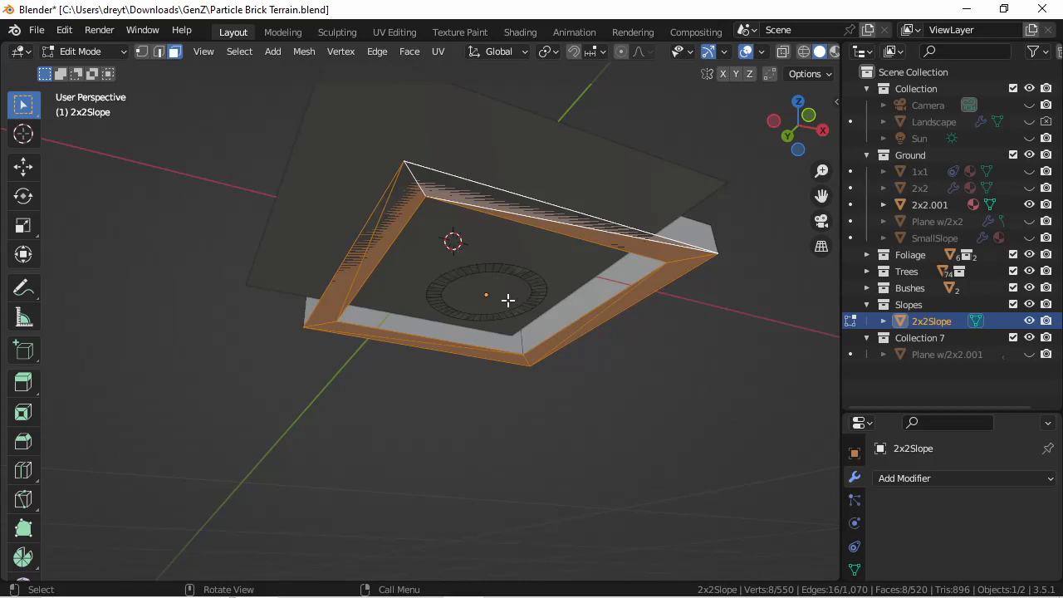
middle_drag(506, 299, 469, 346)
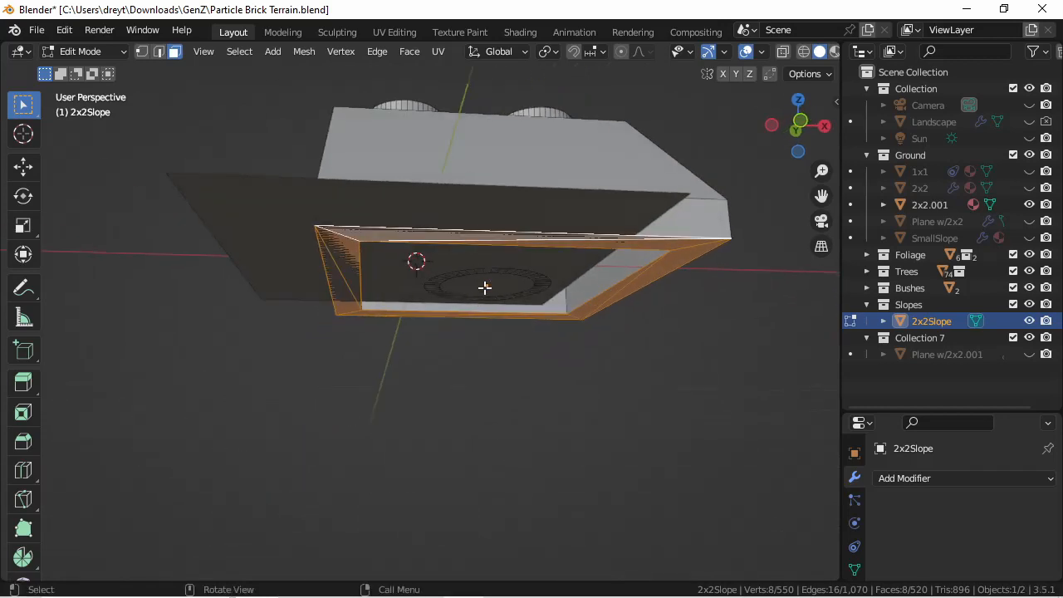
key(Tab)
- Snap the 2x2Slope brick to the 3D cursor at the world origin and check its fit over the flat square
middle_drag(489, 283, 495, 316)
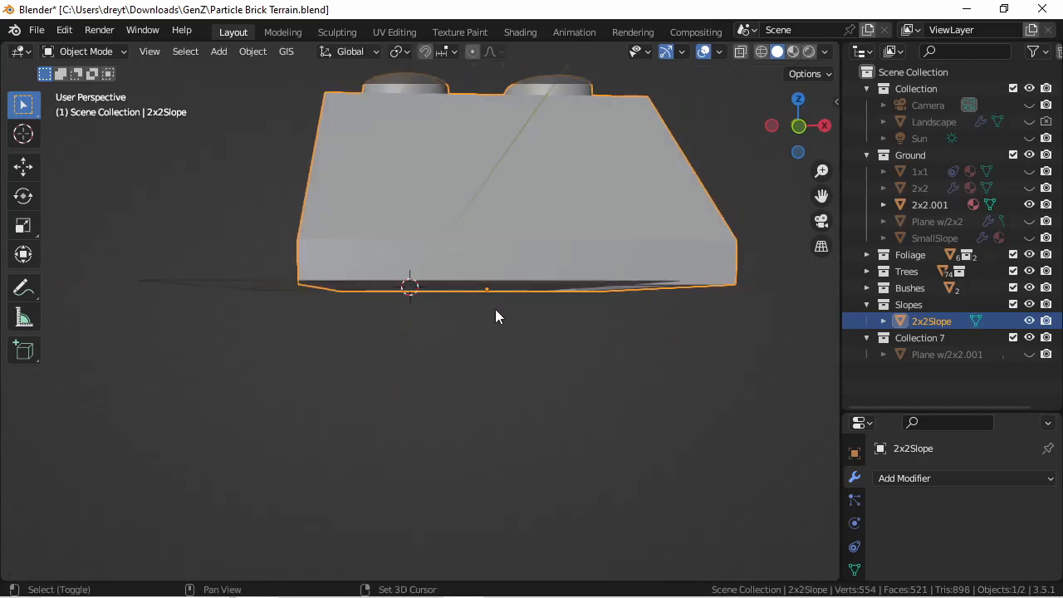
key(shift+s)
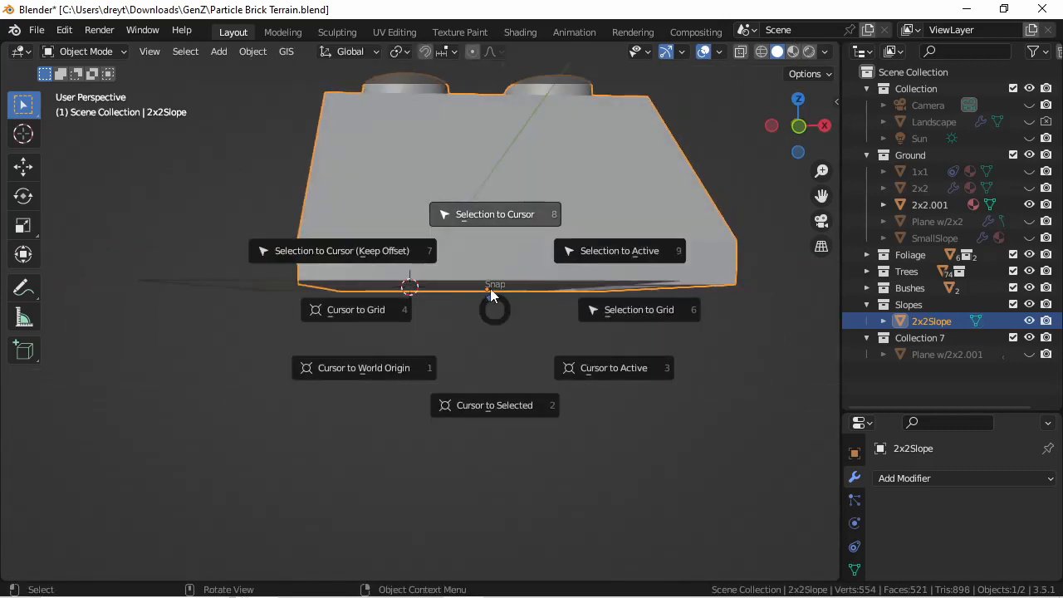
click(490, 219)
middle_drag(484, 221, 430, 267)
scroll(462, 281, down, 4)
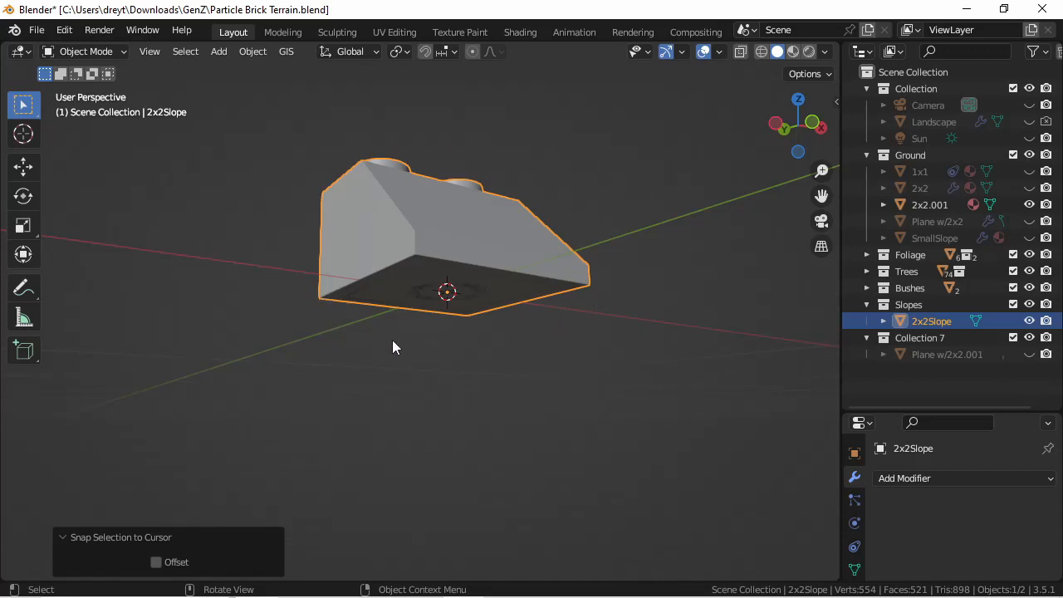
middle_drag(305, 309, 659, 323)
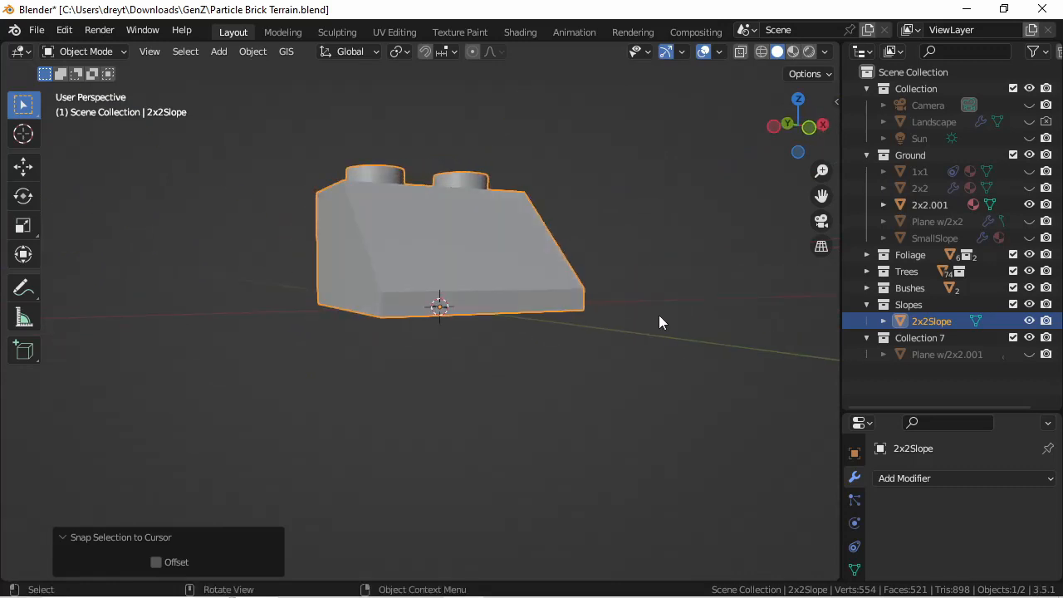
middle_drag(565, 259, 640, 246)
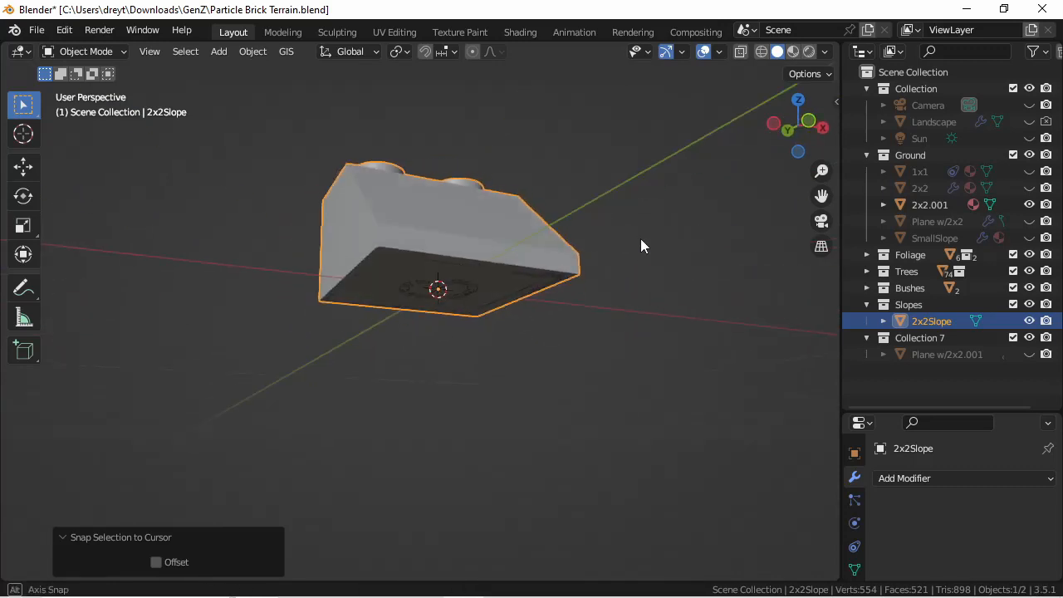
- Hide the 2x2Slope brick and the flat 2x2.001 square
click(1029, 322)
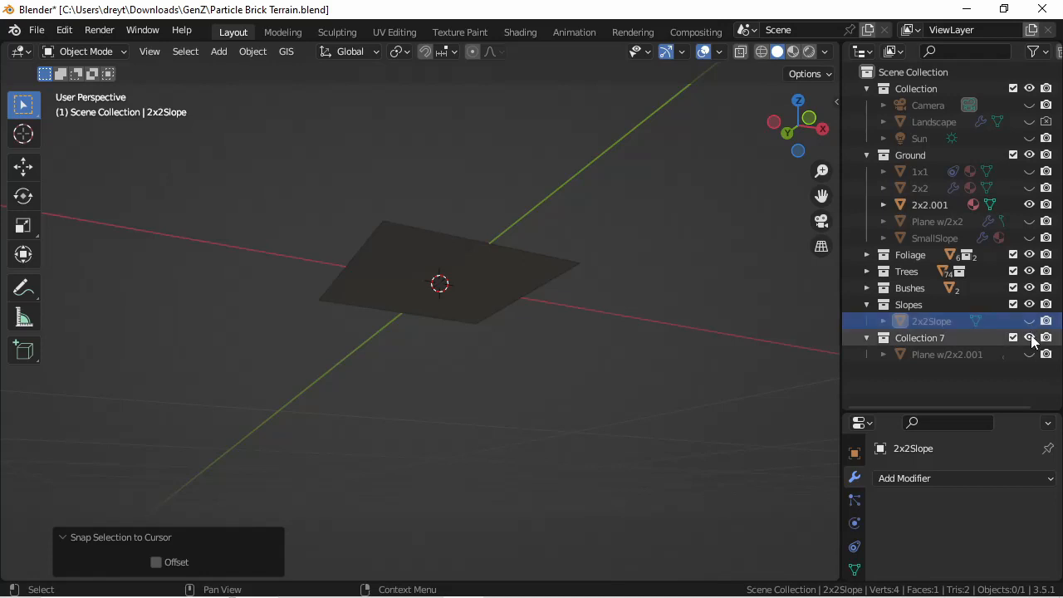
click(514, 286)
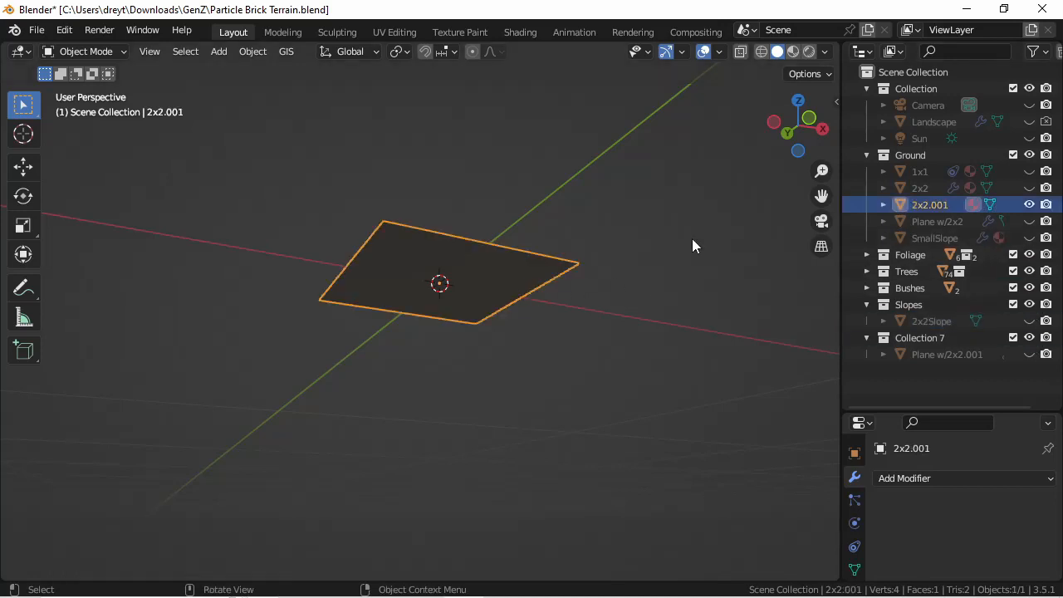
click(1029, 204)
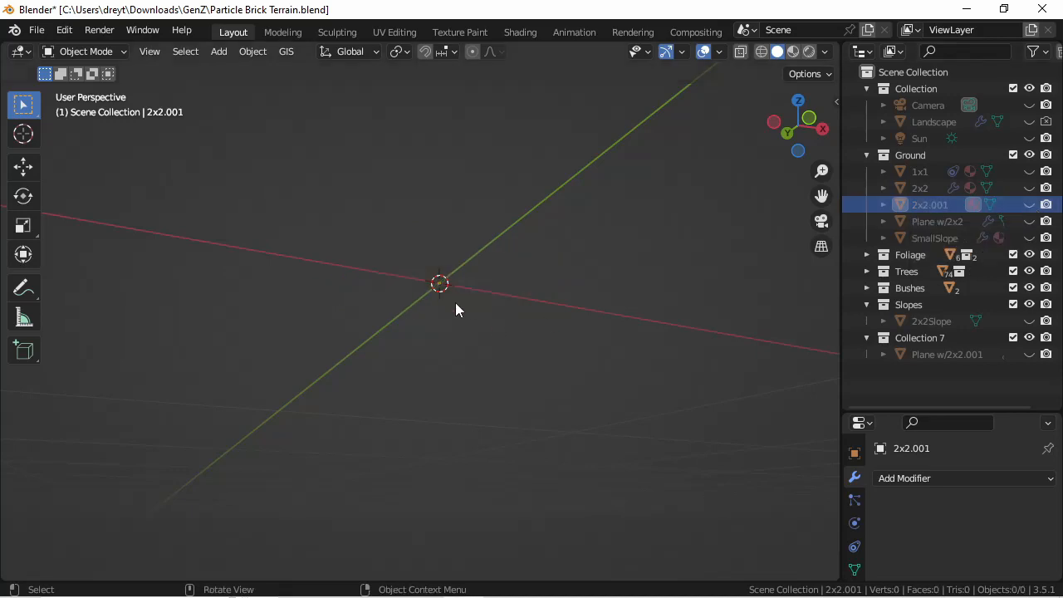
- Unhide the duplicate particle plane Plane w/2x2.001 to show its whole brick terrain
click(1028, 355)
scroll(555, 257, down, 10)
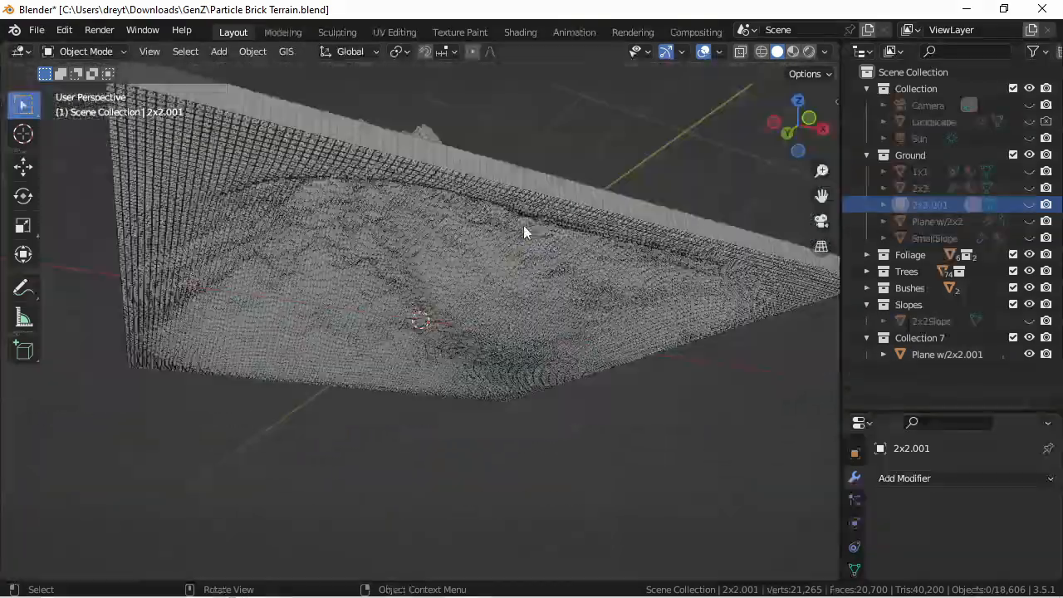
middle_drag(524, 231, 496, 299)
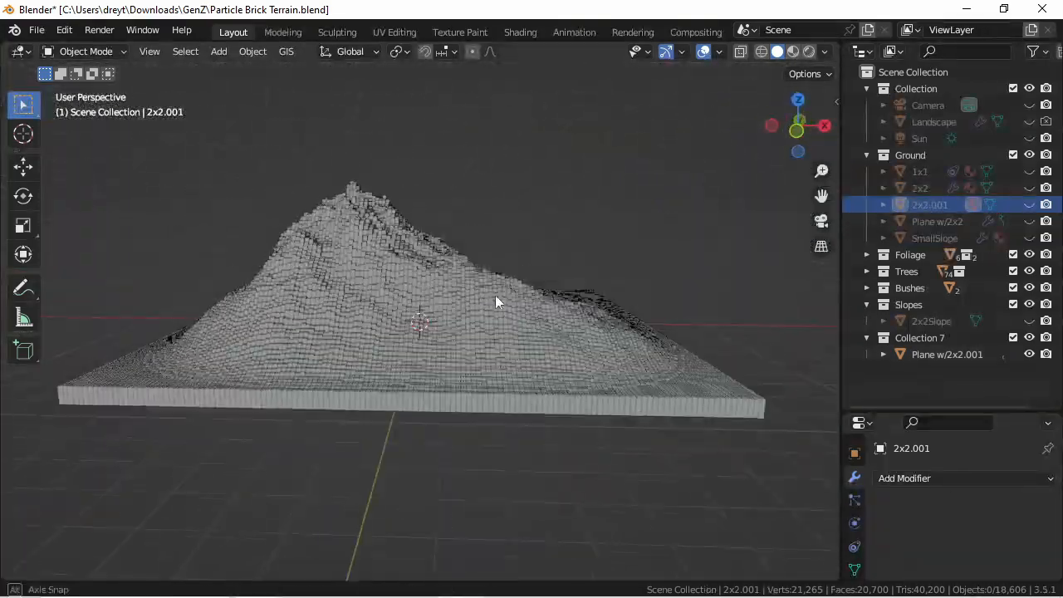
- Remove the ParticlesGrass, ParticlesTrees and ParticlesBushes systems from Plane w/2x2.001, keeping only ParticlesGround
click(856, 500)
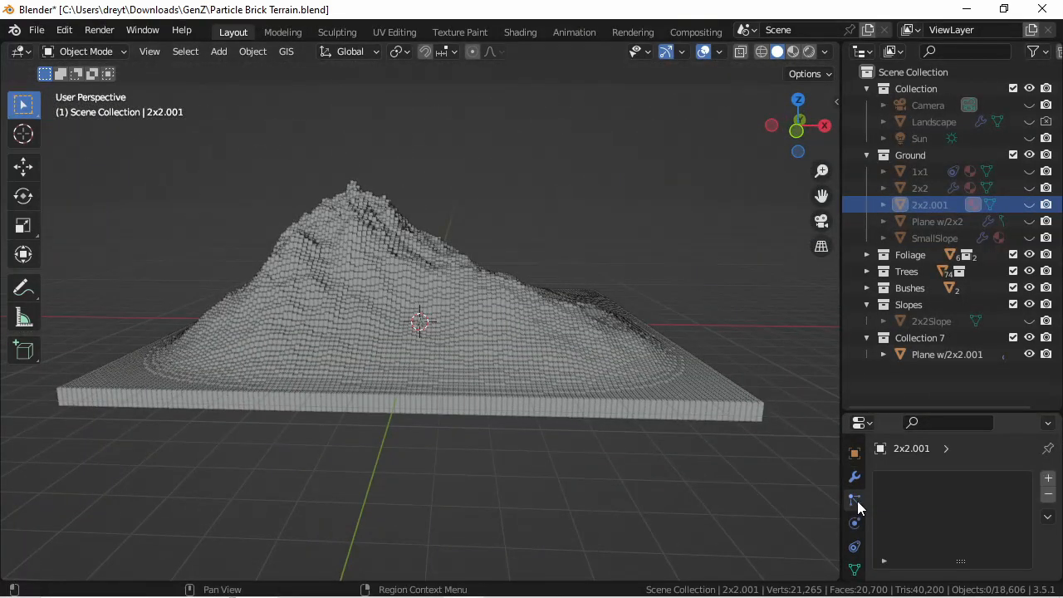
click(575, 364)
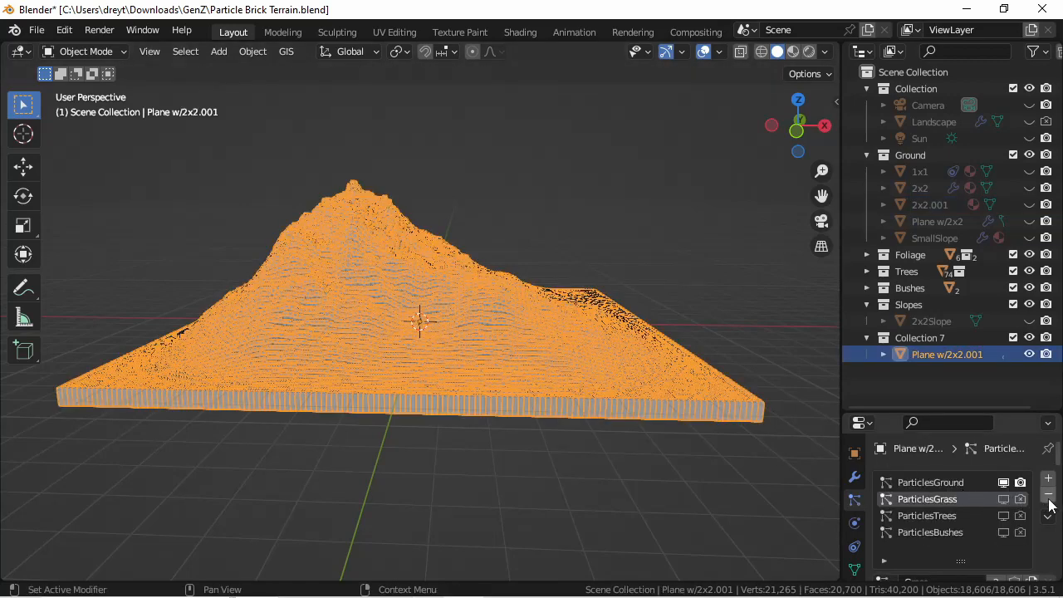
click(940, 498)
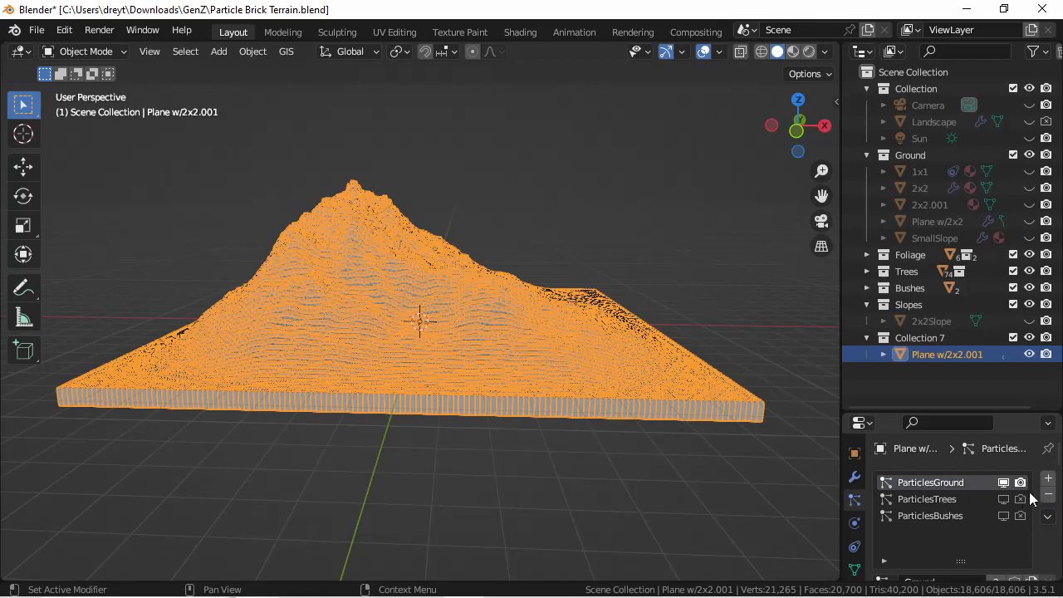
click(1045, 496)
click(955, 499)
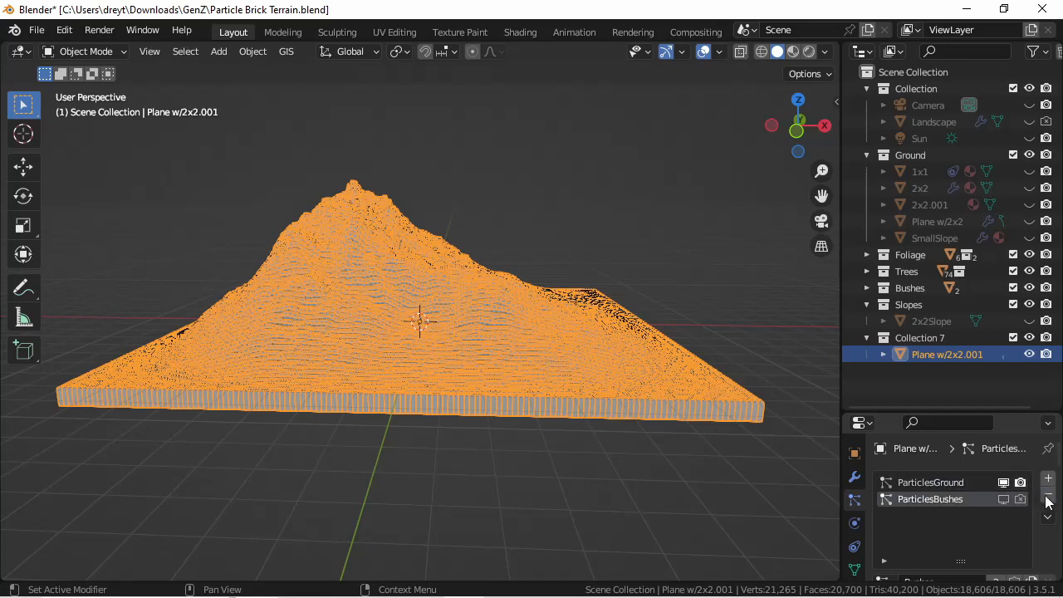
click(1048, 494)
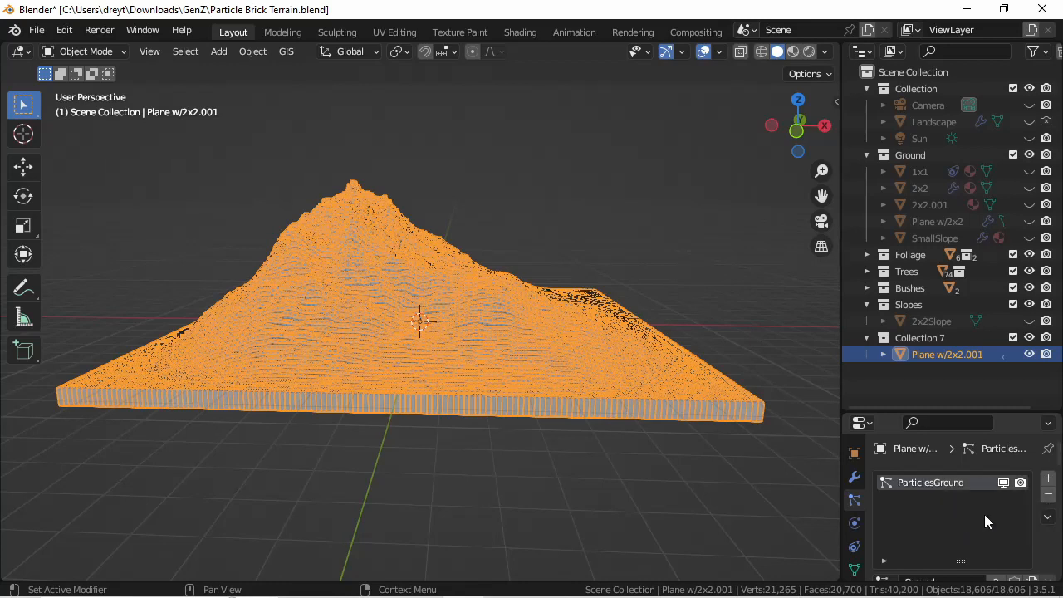
- Give the duplicate plane's Ground particle system its own copy of the settings and set its instance object to 2x2.001
scroll(977, 498, down, 4)
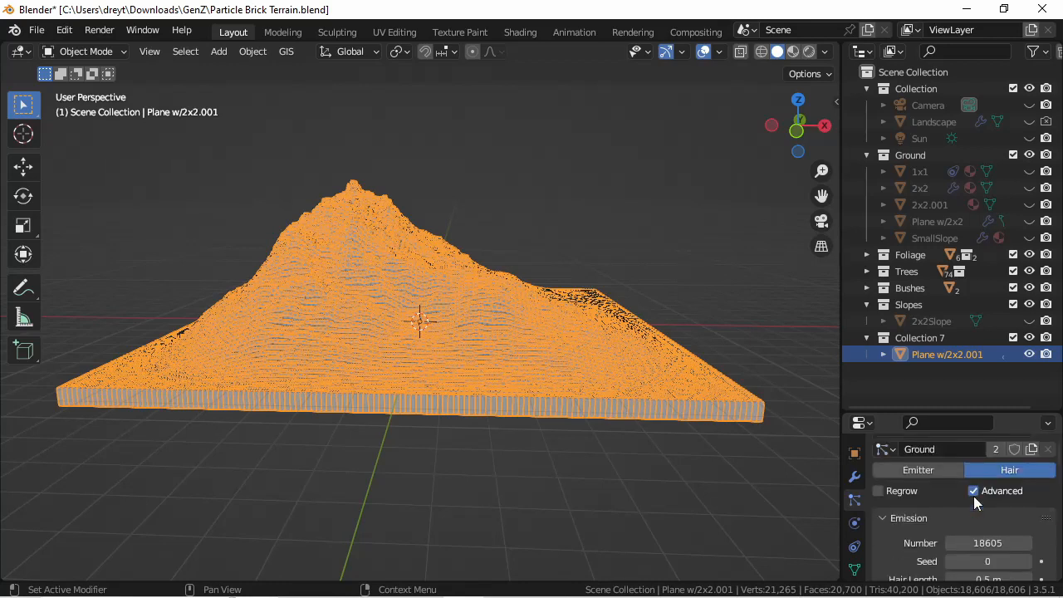
click(1031, 449)
scroll(946, 508, down, 10)
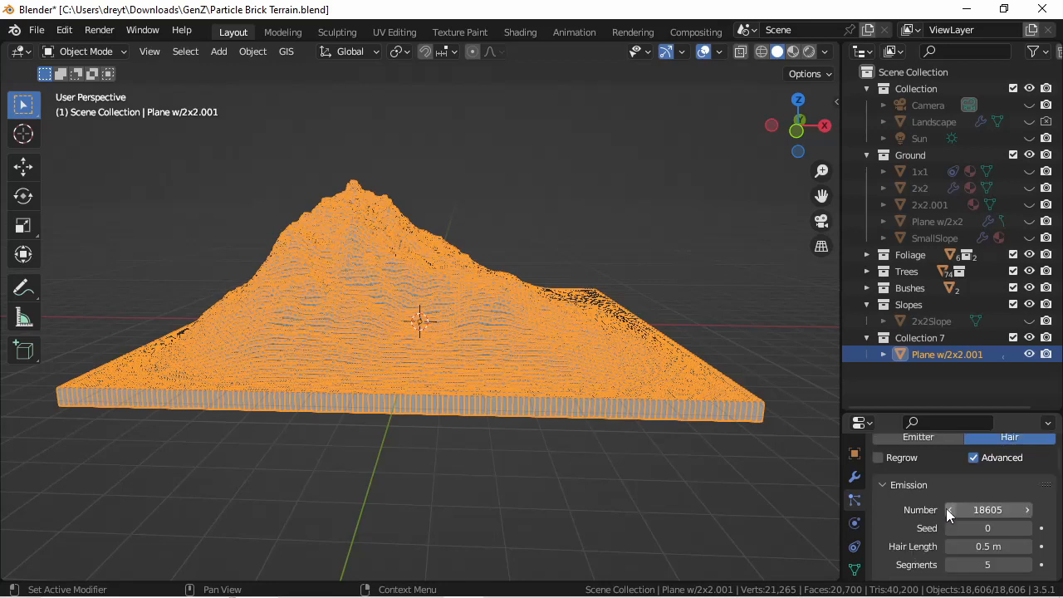
scroll(946, 509, down, 12)
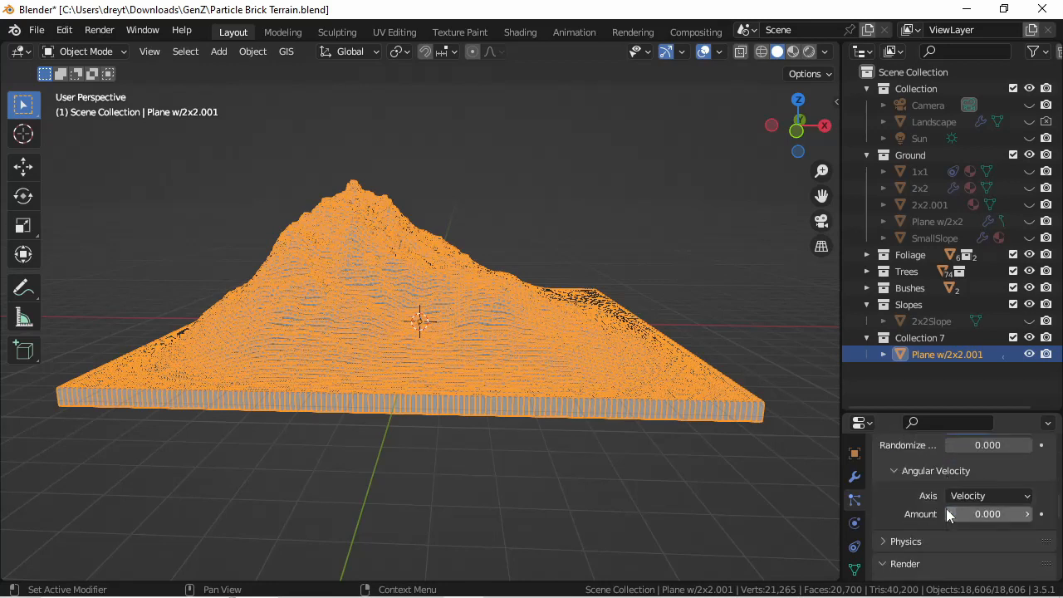
click(1009, 478)
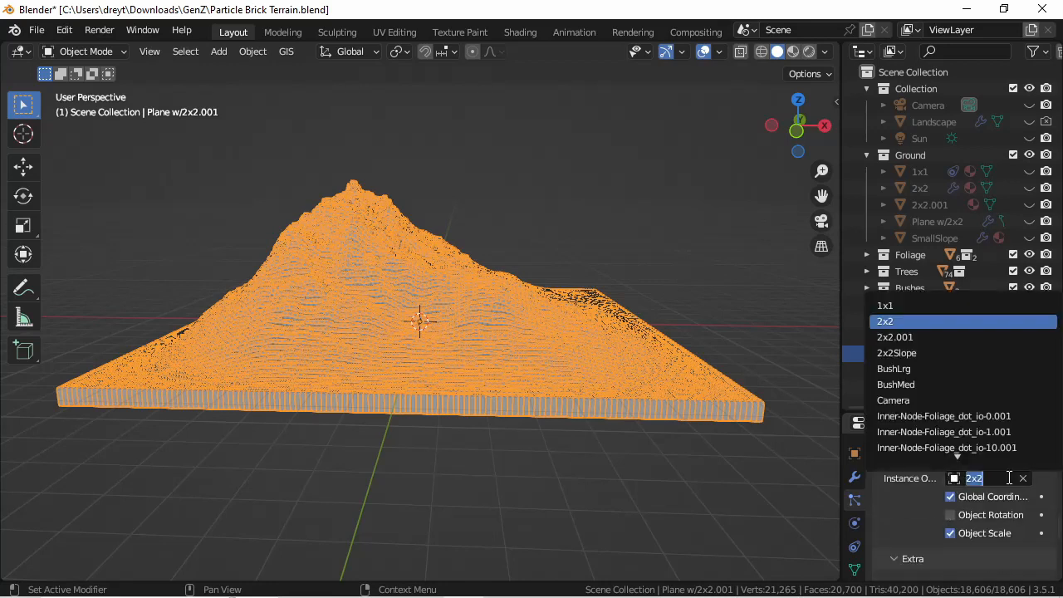
click(896, 335)
scroll(410, 303, up, 5)
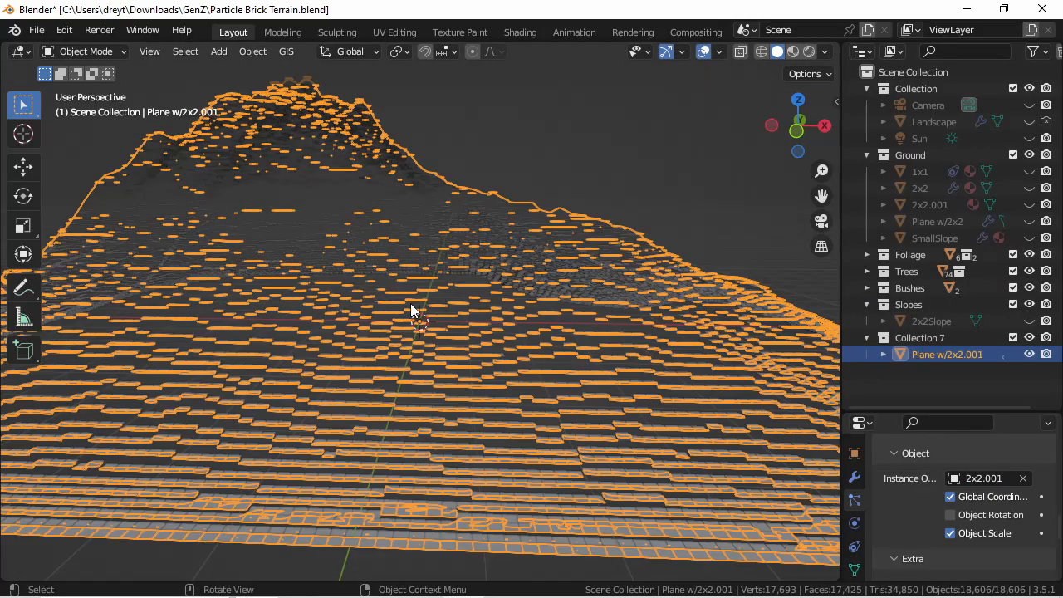
middle_drag(410, 303, 487, 314)
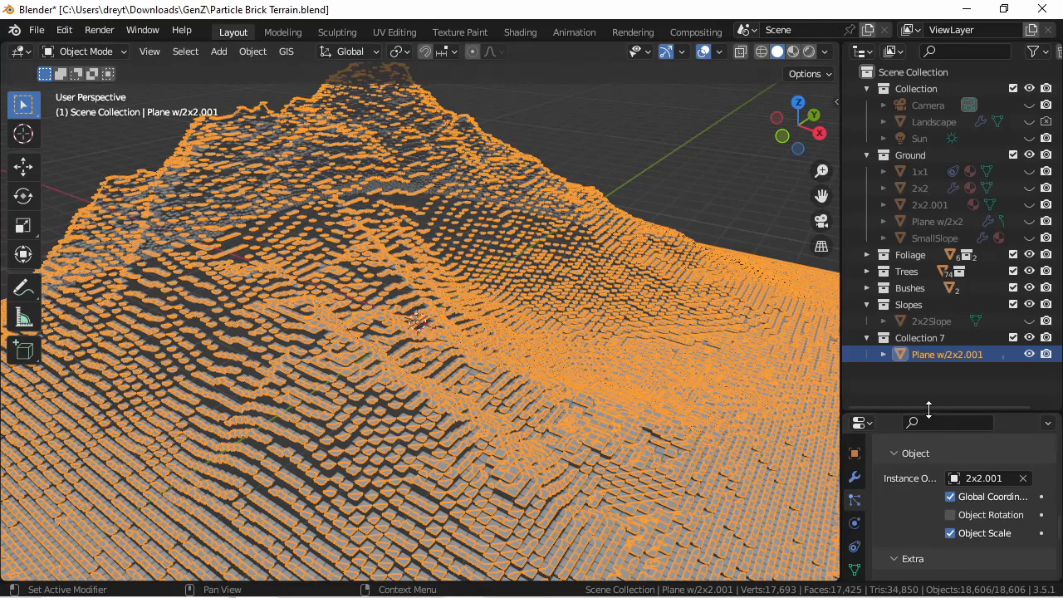
- Apply the Shrinkwrap modifier on Plane w/2x2.001
click(855, 477)
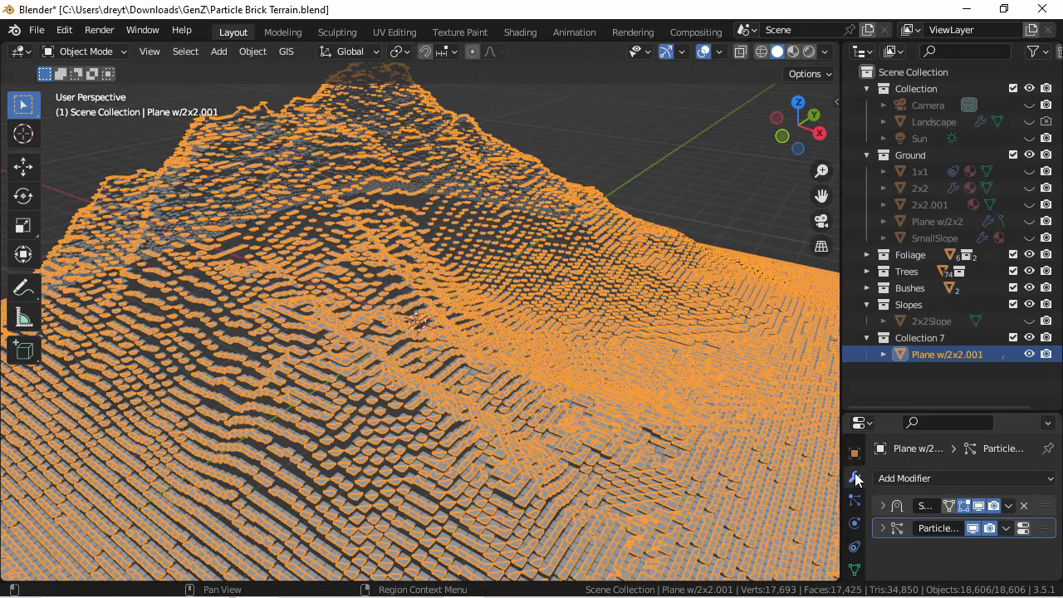
click(883, 506)
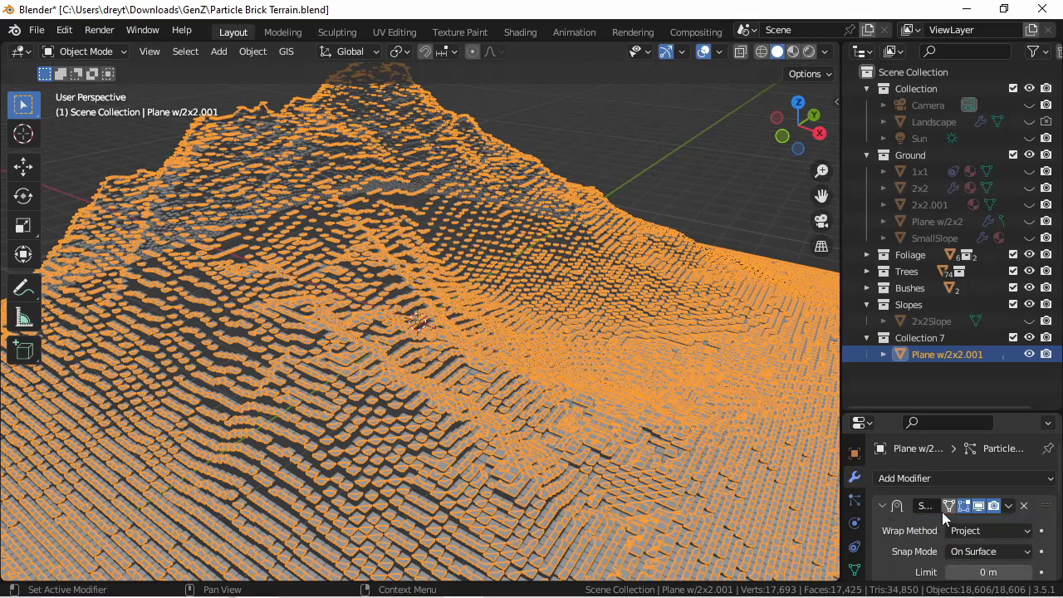
click(1009, 506)
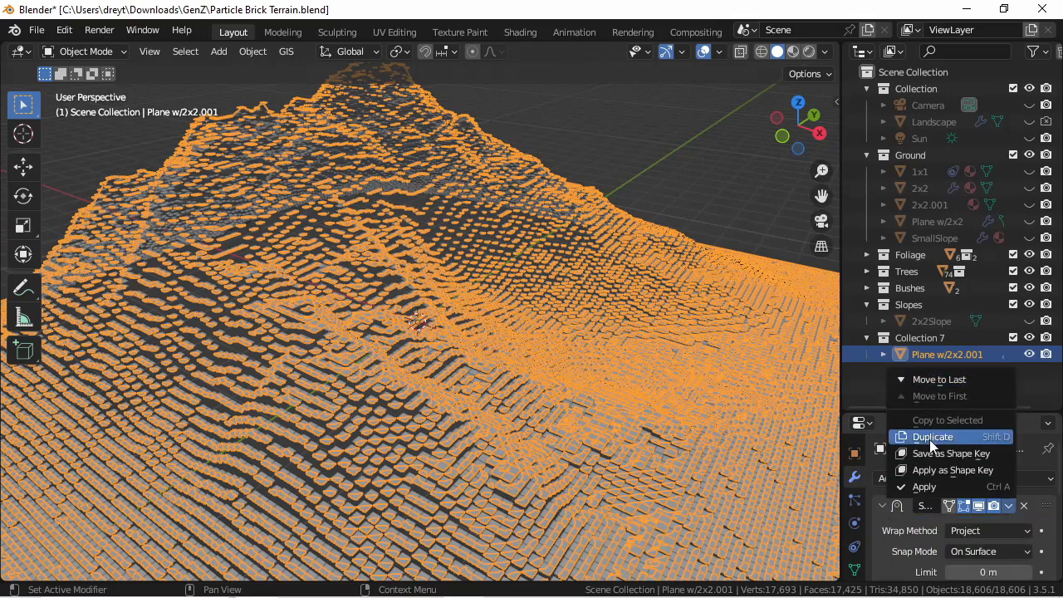
click(1010, 507)
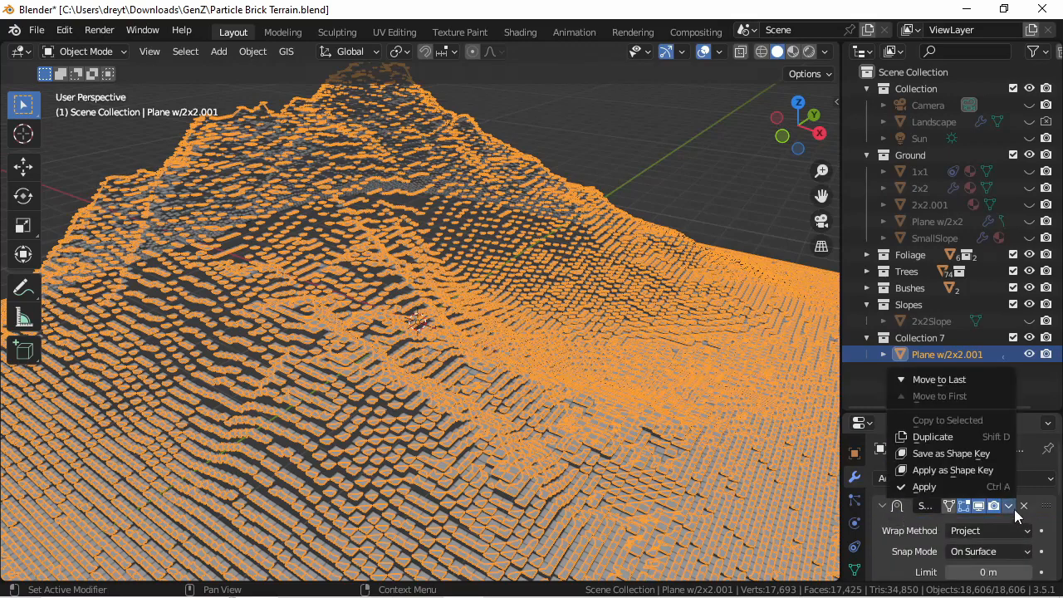
click(954, 486)
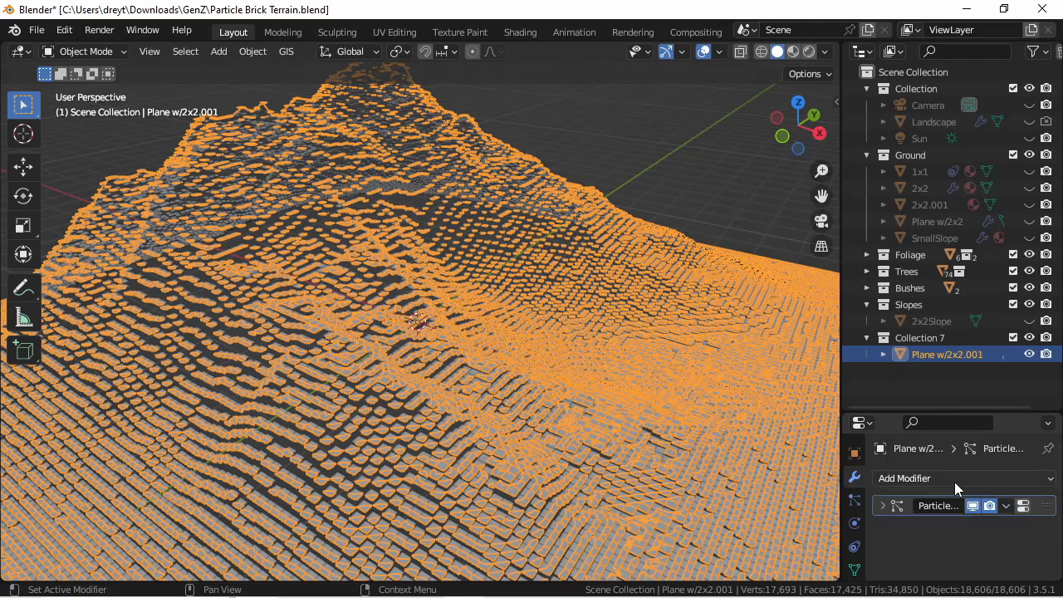
- Make the particle instances of Plane w/2x2.001 real and delete the emitter plane itself
click(882, 506)
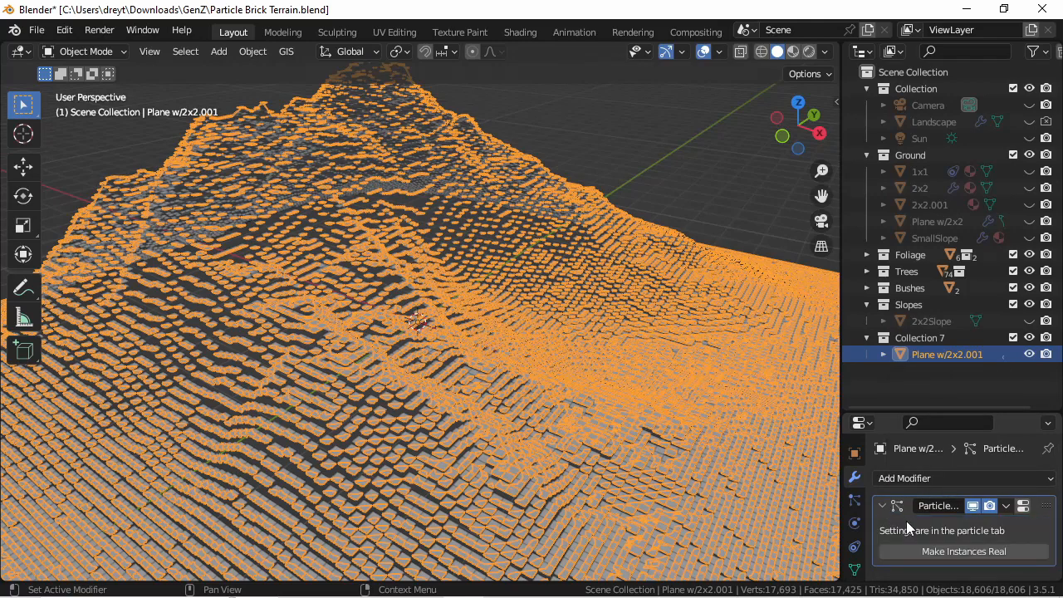
click(912, 553)
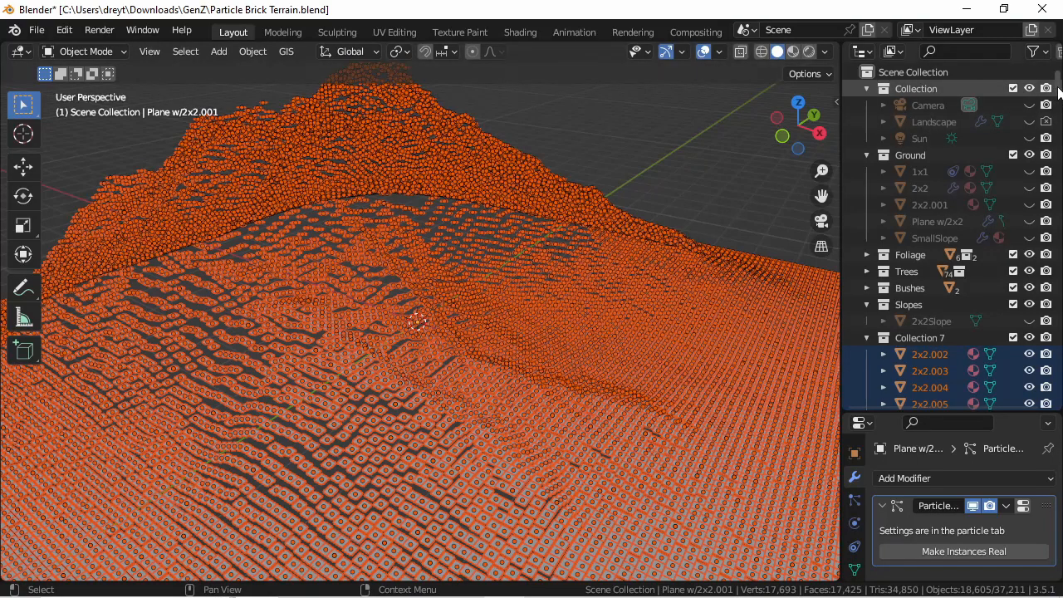
drag(1057, 93, 1060, 451)
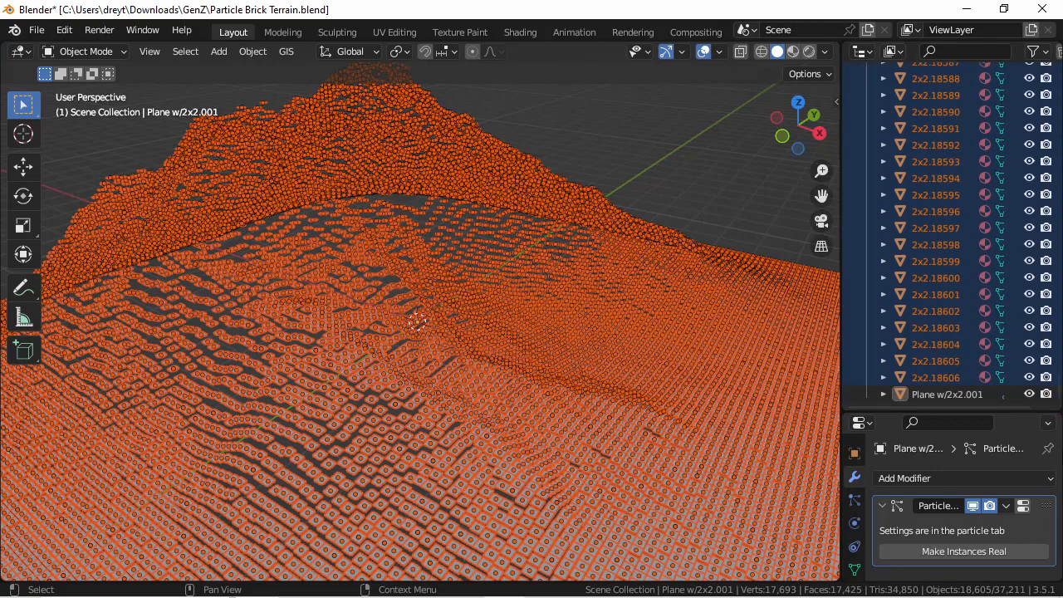
click(942, 394)
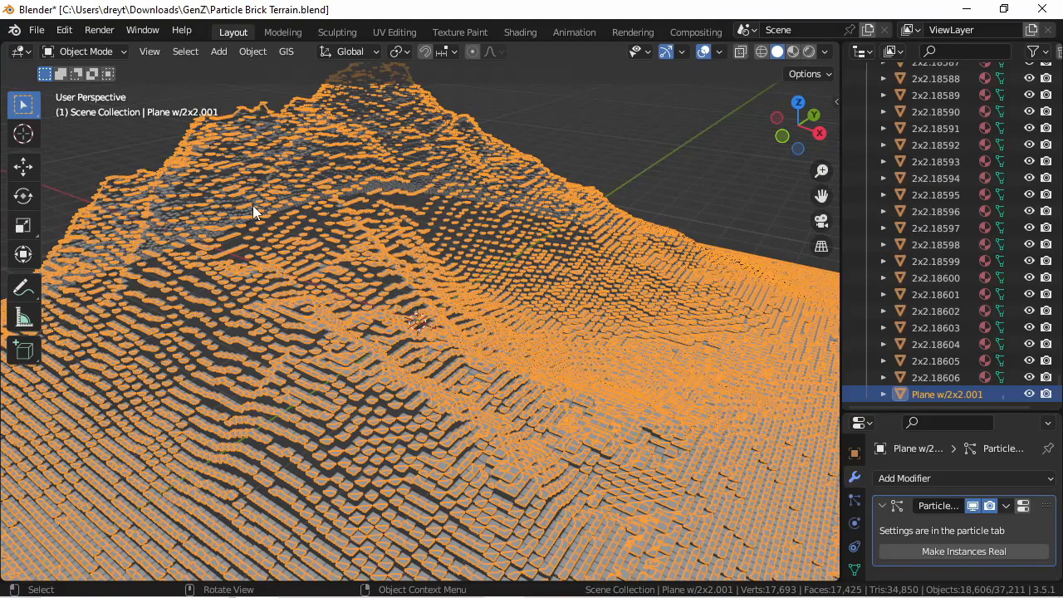
key(x)
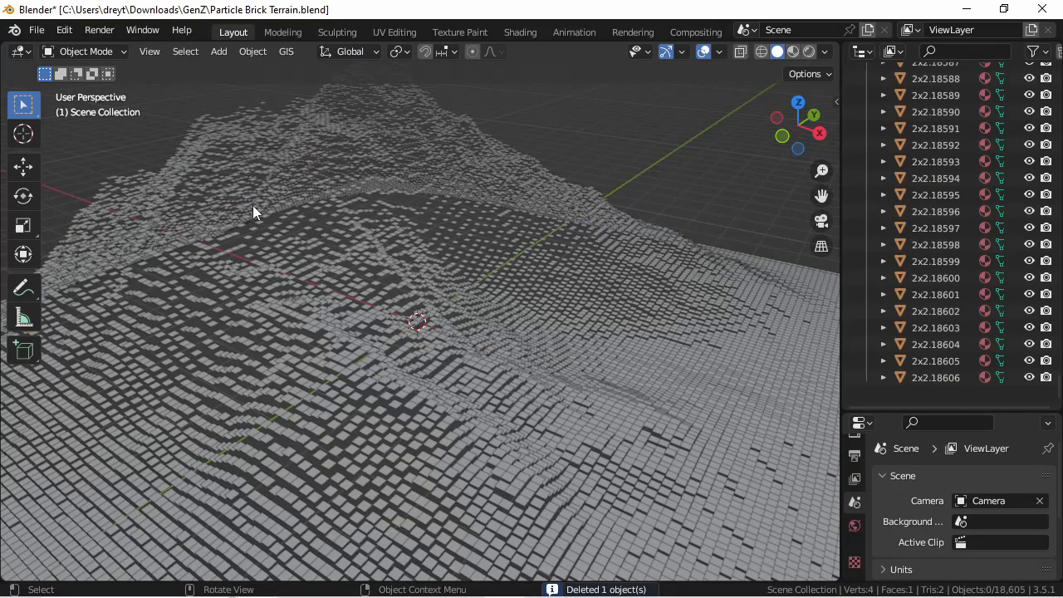
- Join all the flat square instances into a single object, with the square at the world origin as the active one
middle_drag(290, 261, 270, 314)
scroll(270, 314, down, 20)
middle_drag(416, 291, 589, 278)
scroll(589, 279, up, 4)
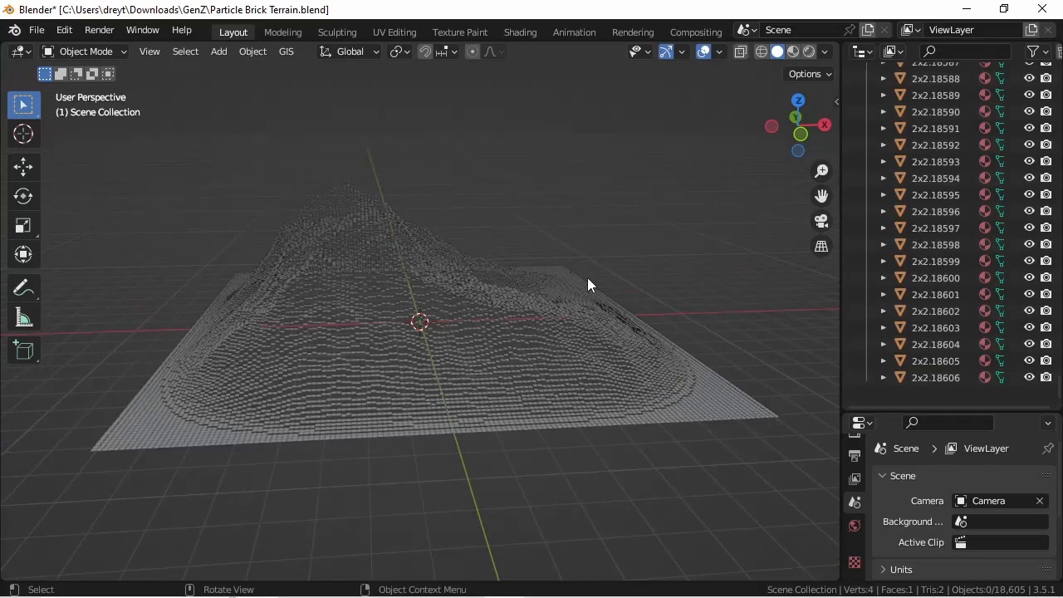
key(a)
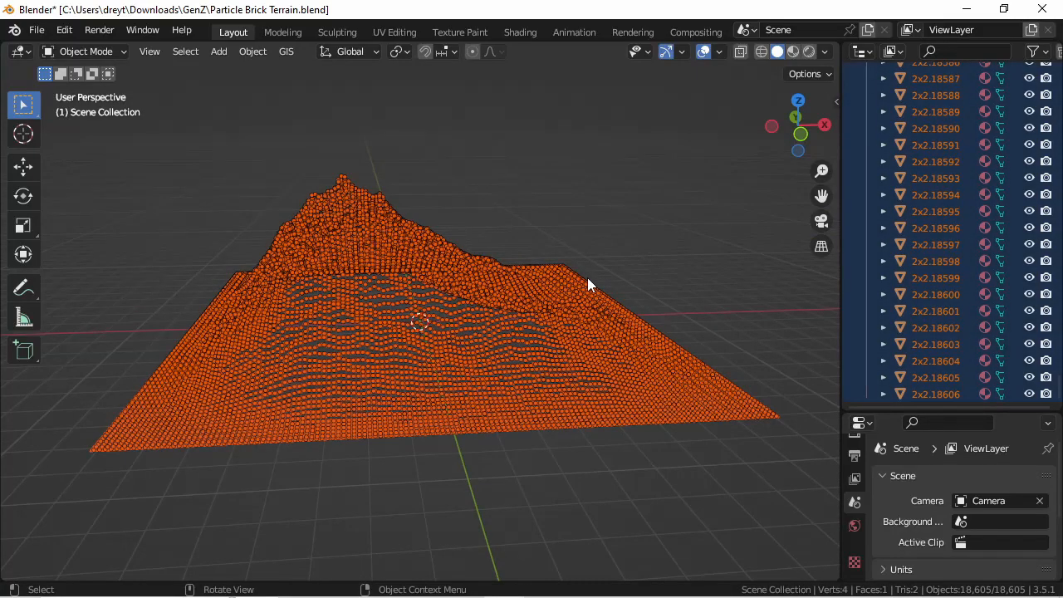
key(KP_7)
scroll(467, 343, up, 9)
scroll(449, 351, up, 4)
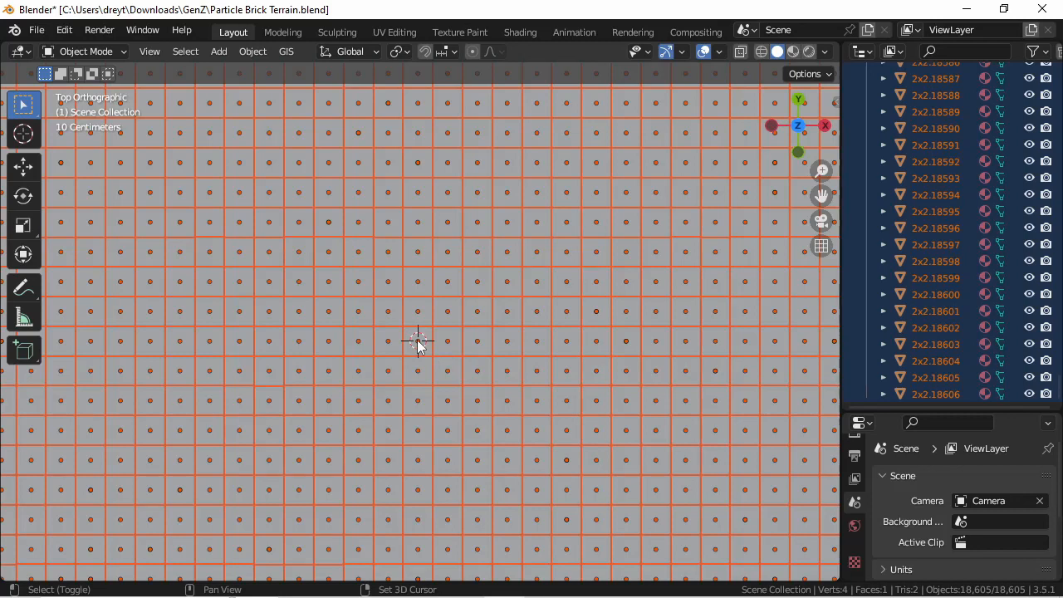
shift+click(416, 340)
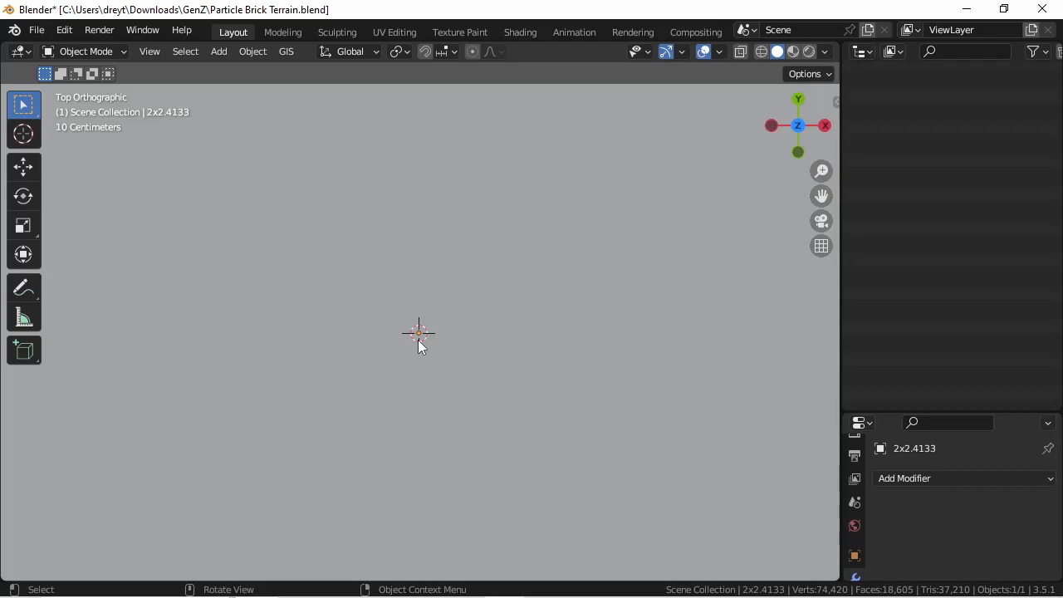
scroll(416, 200, down, 5)
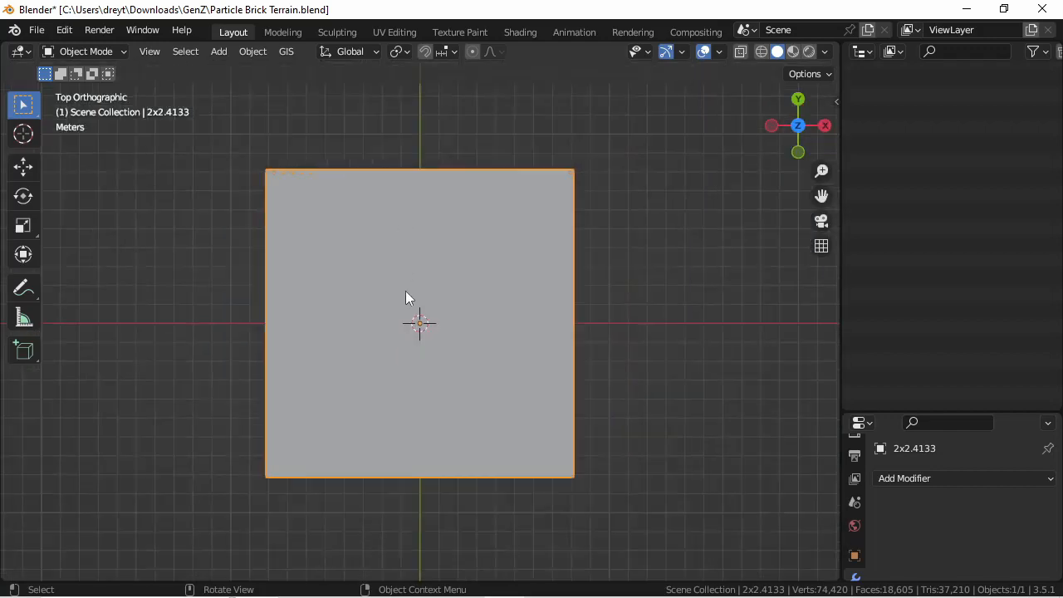
middle_drag(405, 290, 353, 279)
scroll(451, 269, up, 5)
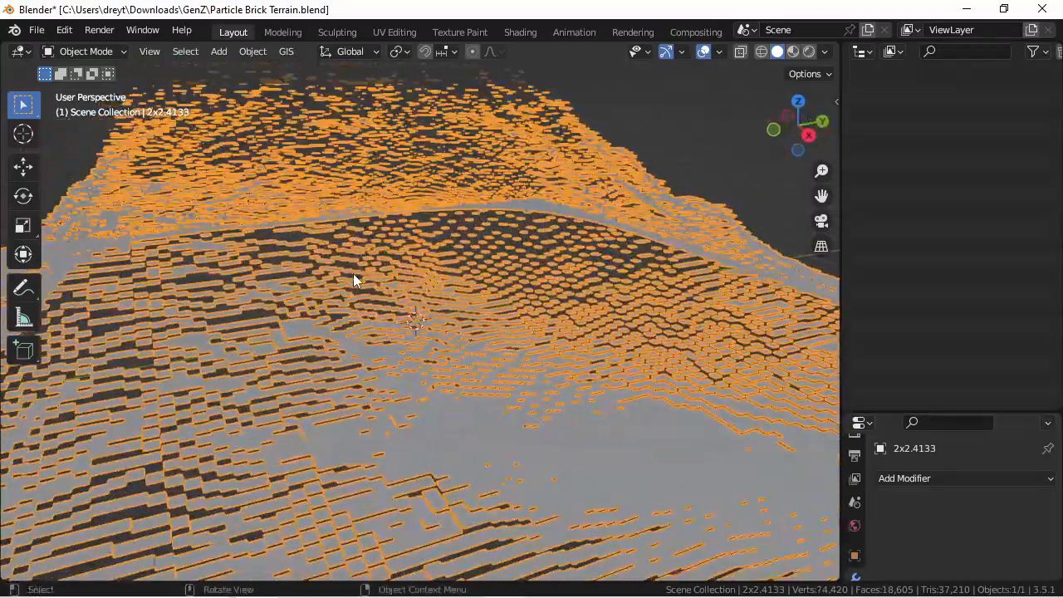
- Open the joined face terrain in Edit Mode from the right orthographic view, leaving no faces selected
key(KP_1)
key(KP_3)
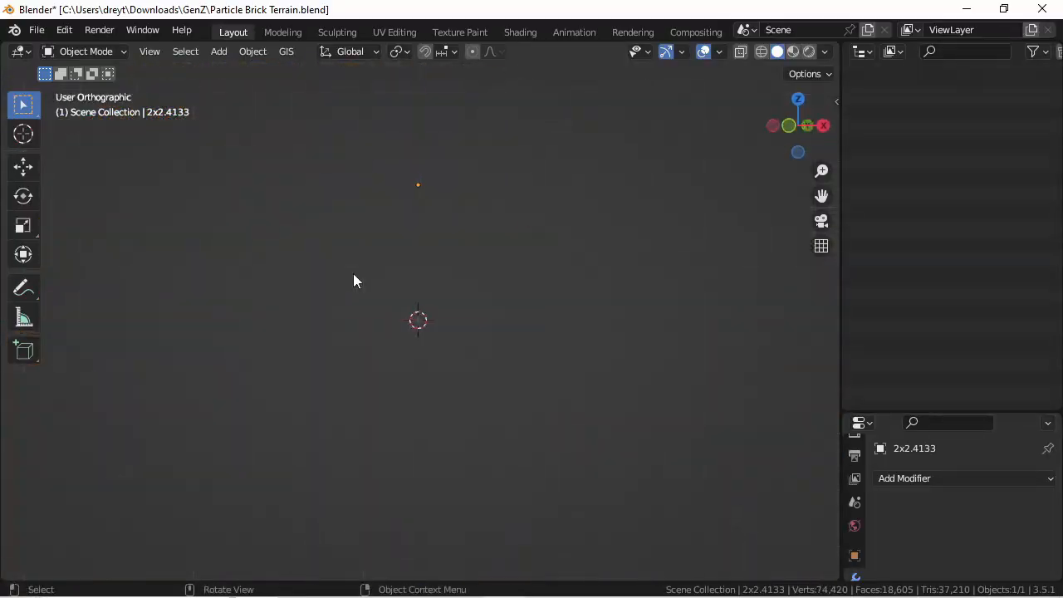
middle_drag(384, 220, 399, 259)
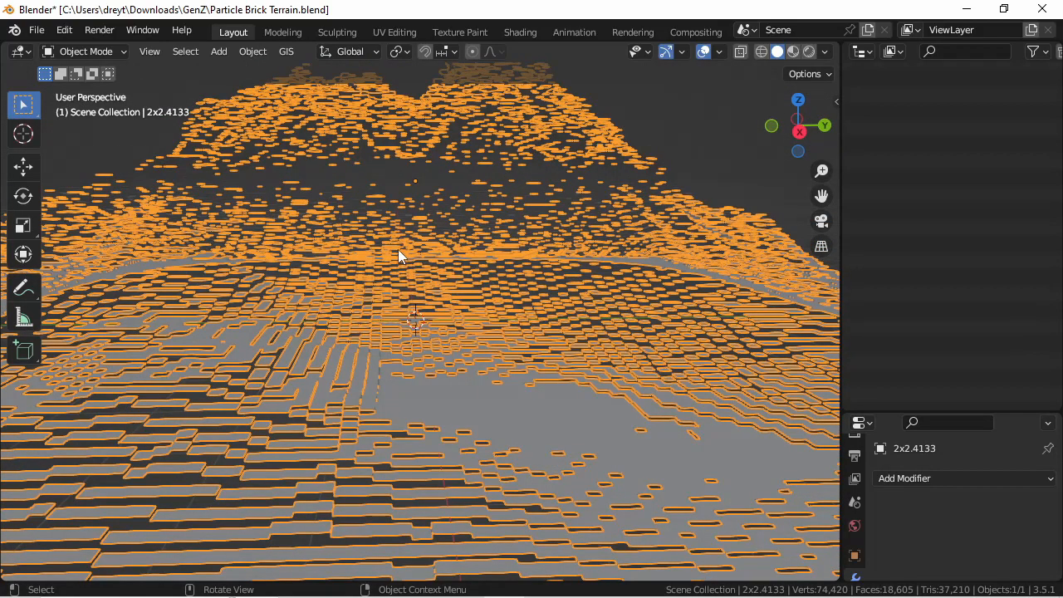
key(KP_3)
key(Tab)
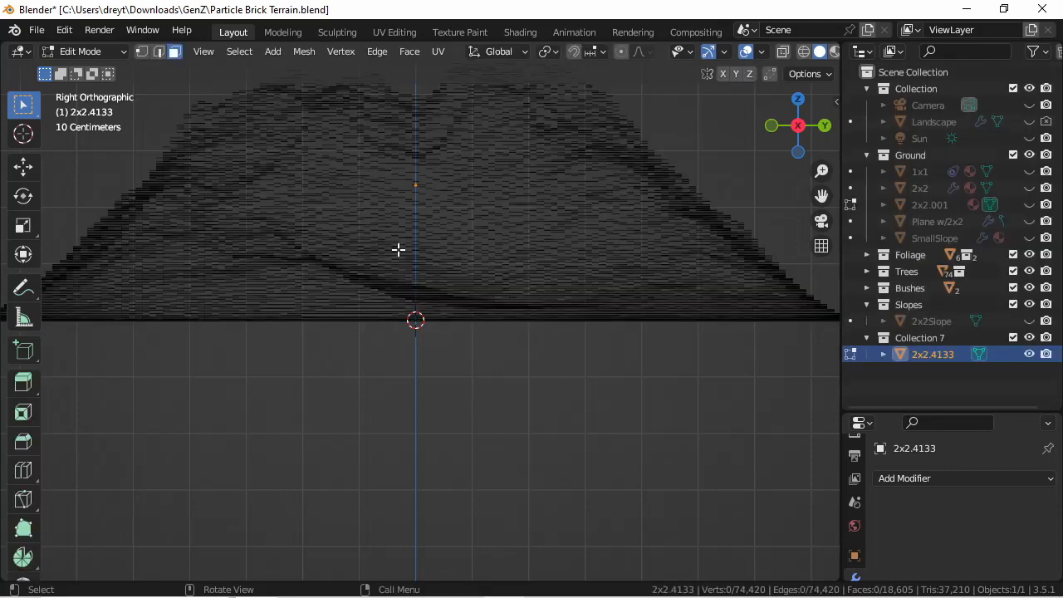
scroll(368, 180, down, 5)
scroll(368, 181, up, 2)
key(a)
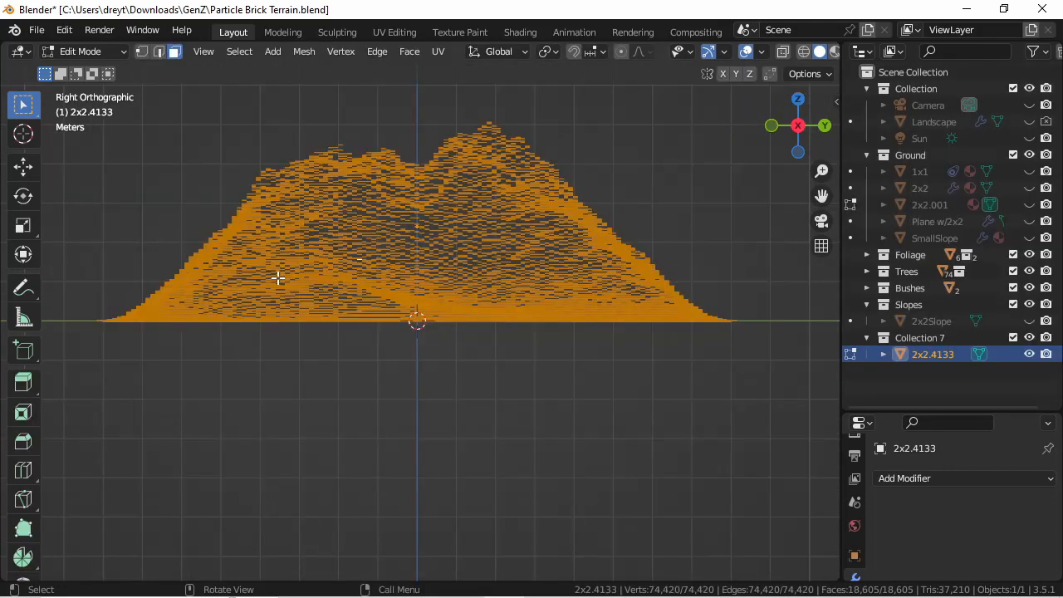
click(132, 194)
- Separate all faces in the upper half of the terrain into their own object, selecting through the mesh in wireframe shading
key(z)
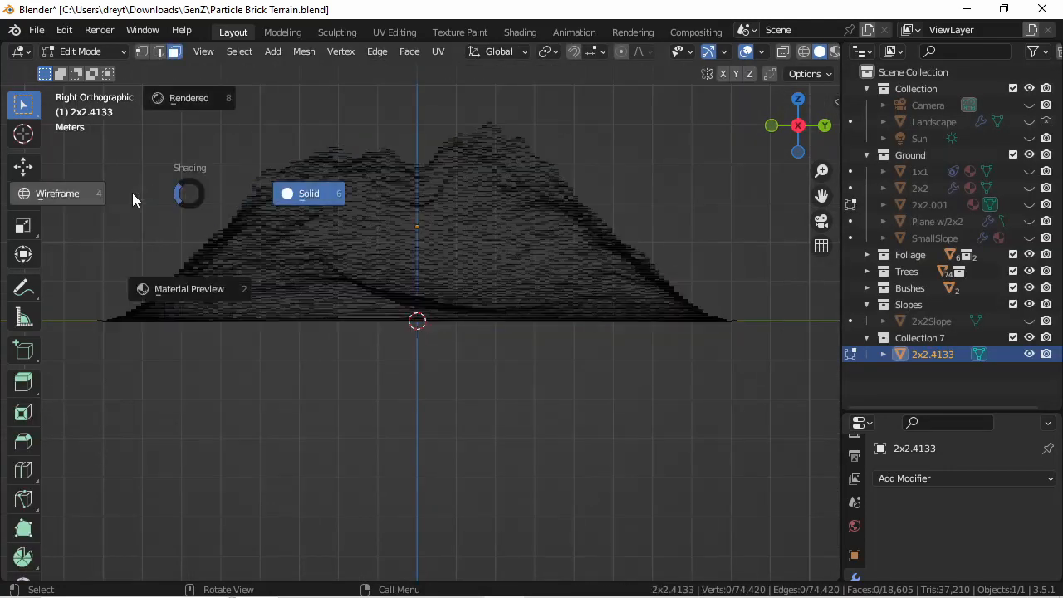
click(81, 201)
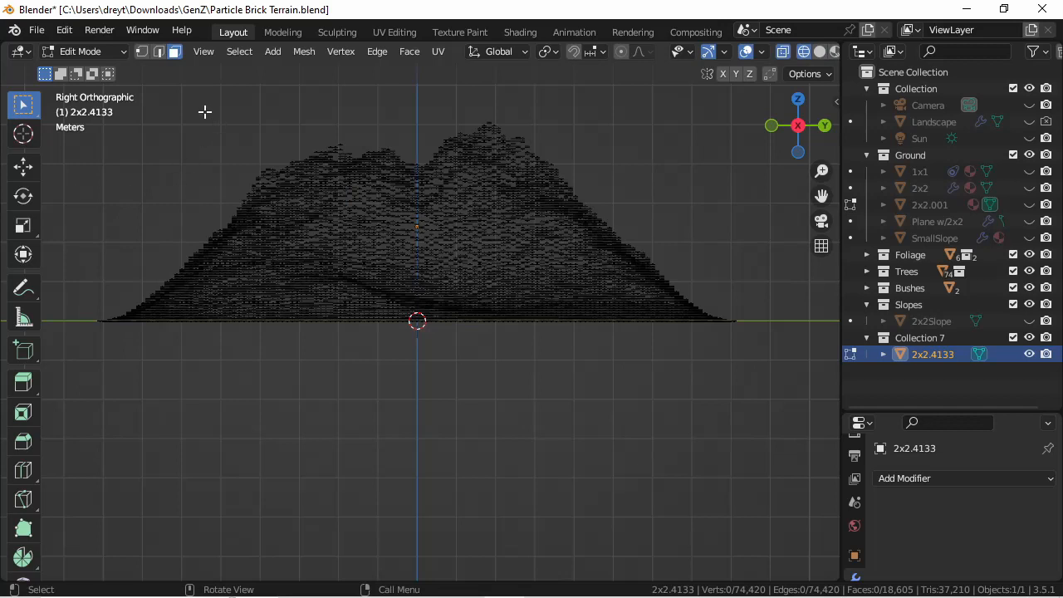
drag(188, 94, 635, 233)
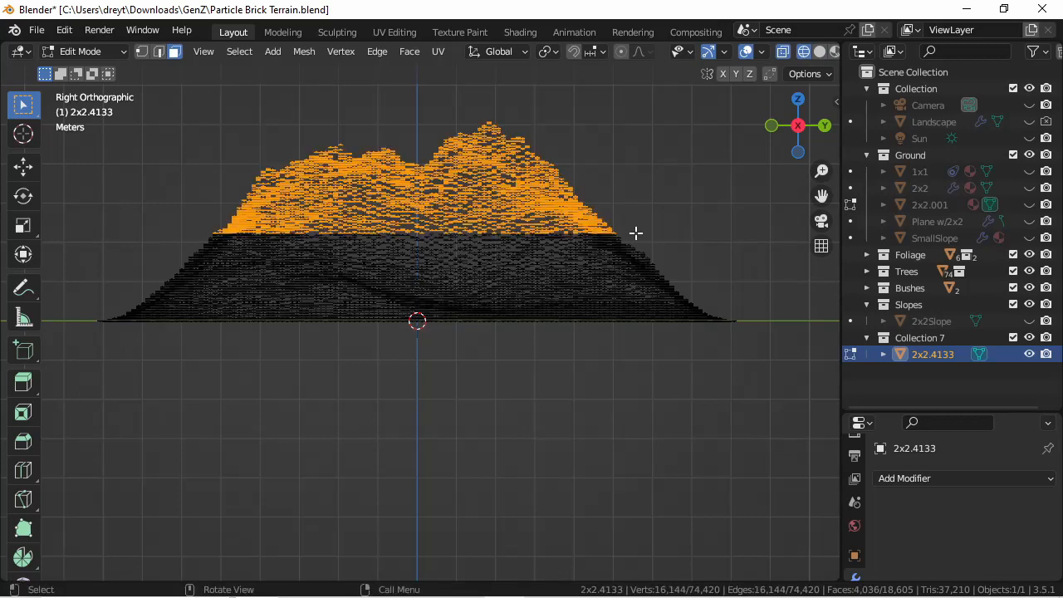
key(p)
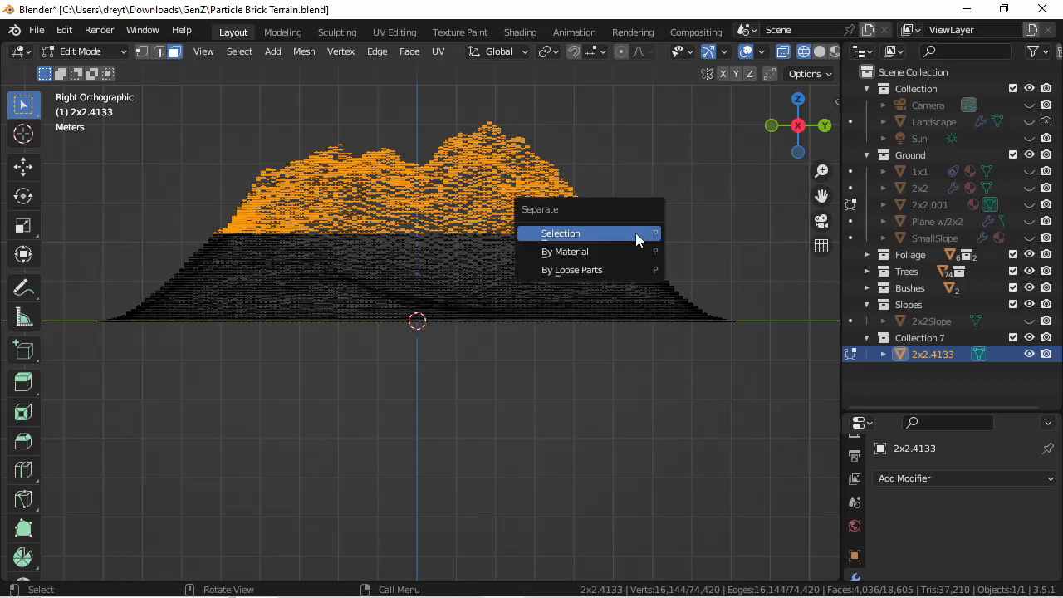
click(635, 233)
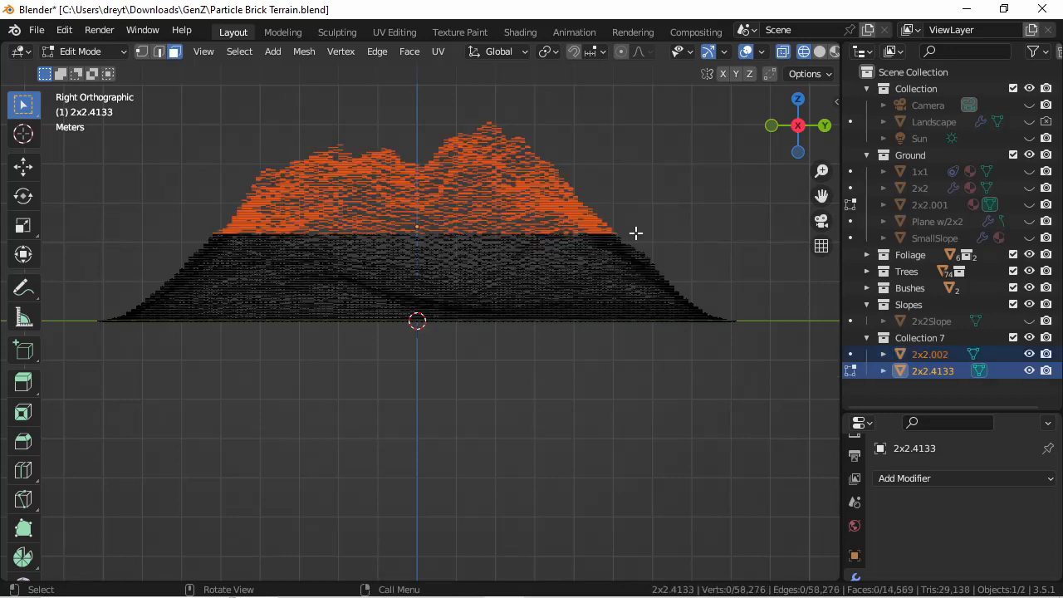
key(Tab)
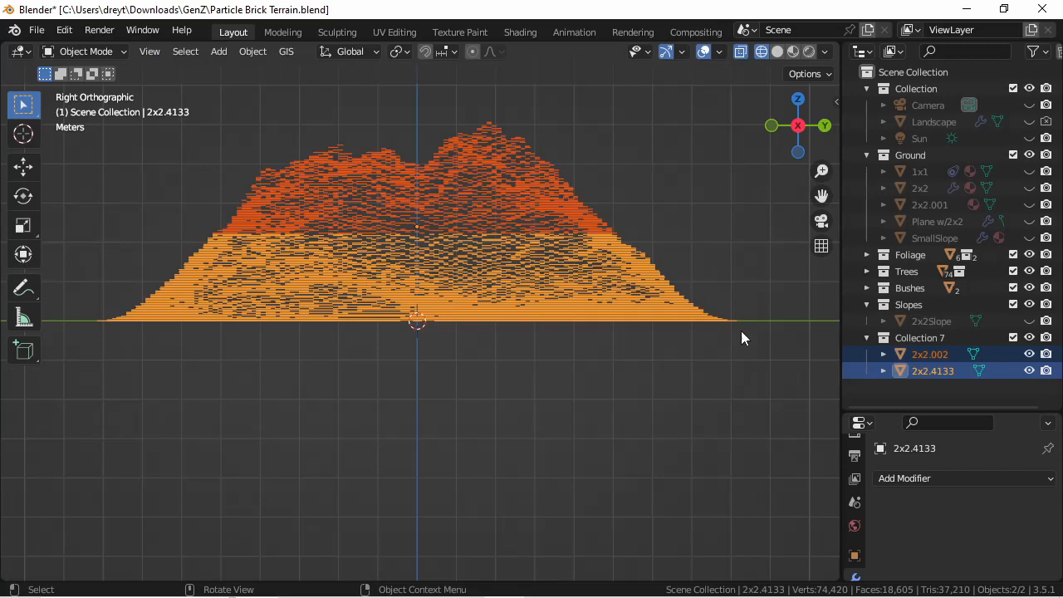
- Remove the StudTerrain material slot from both the lower and the upper terrain object
scroll(860, 538, down, 5)
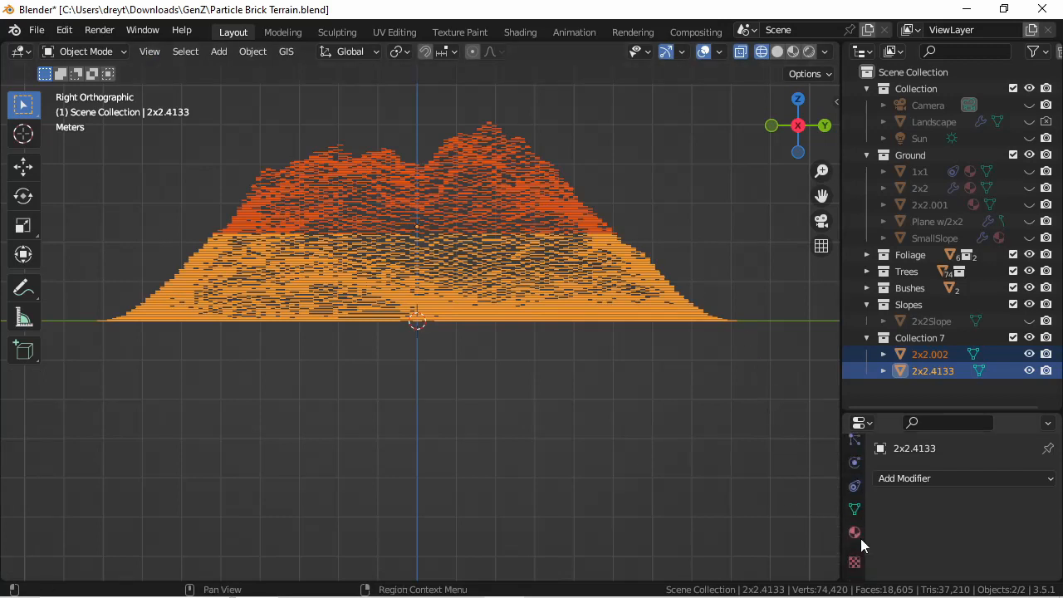
click(860, 539)
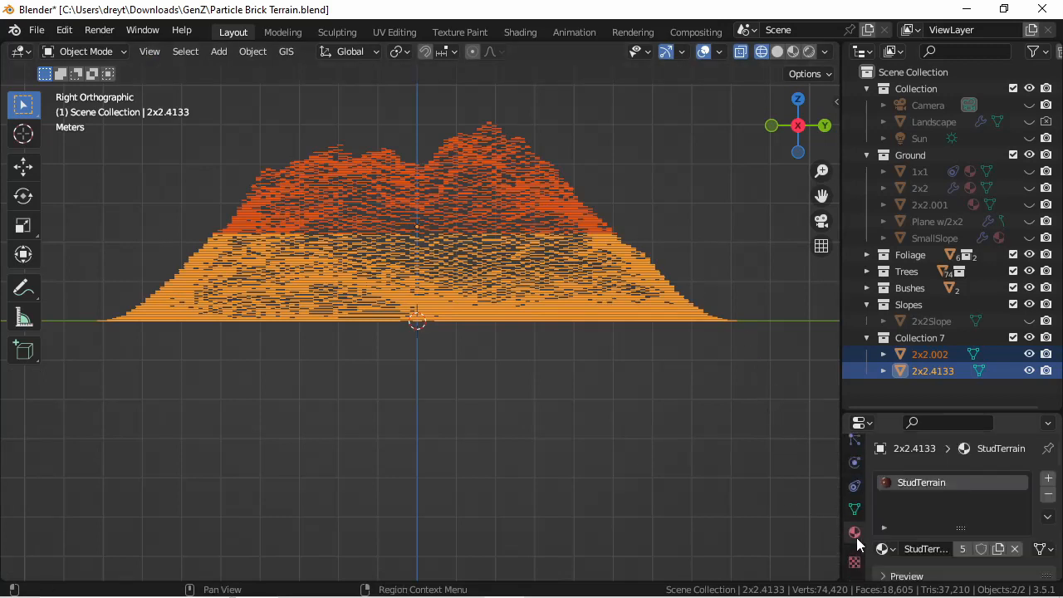
click(1048, 495)
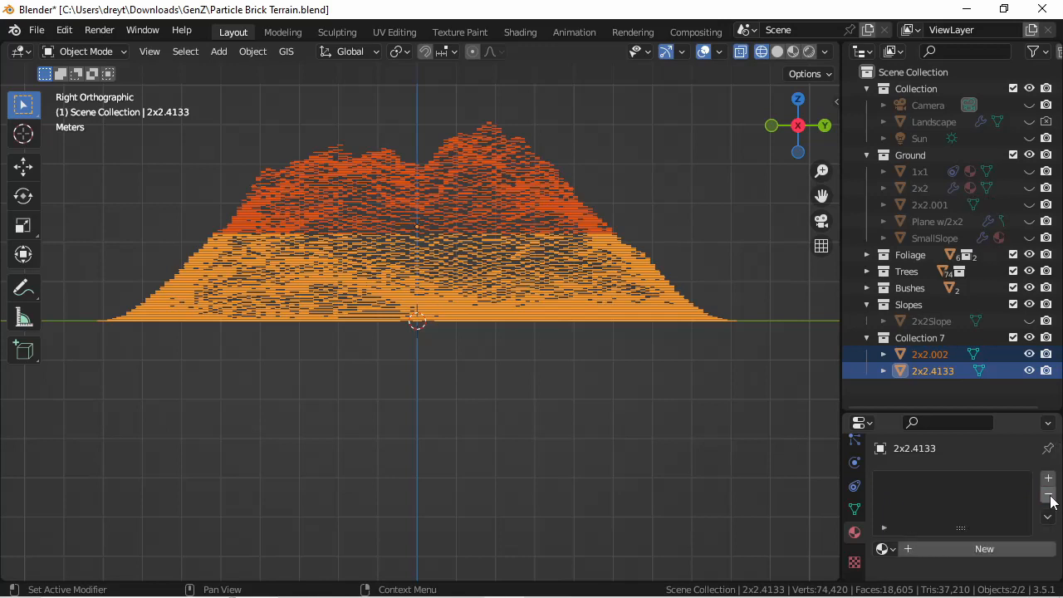
click(542, 199)
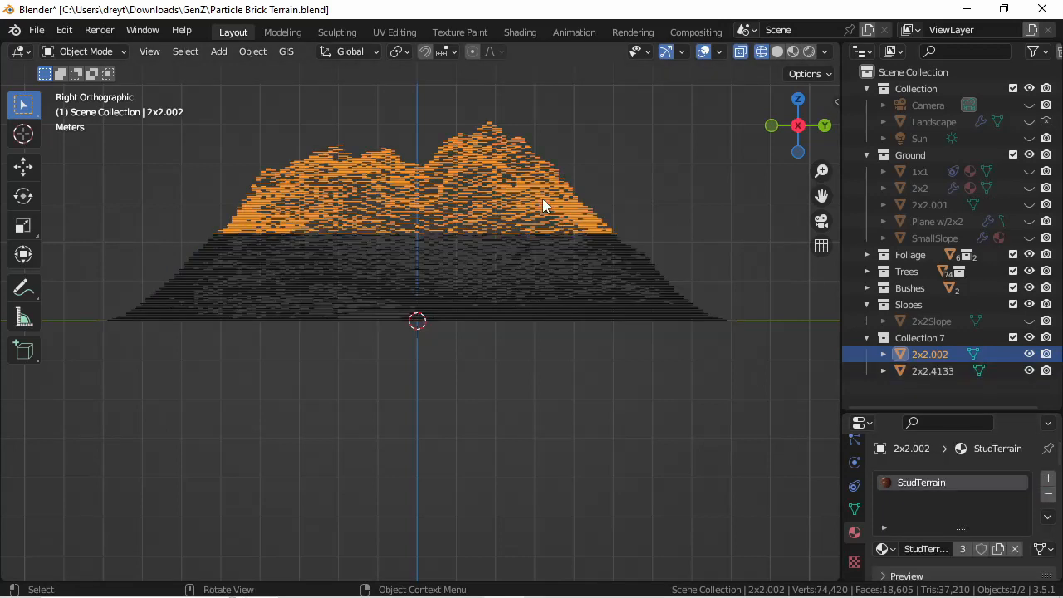
click(1048, 494)
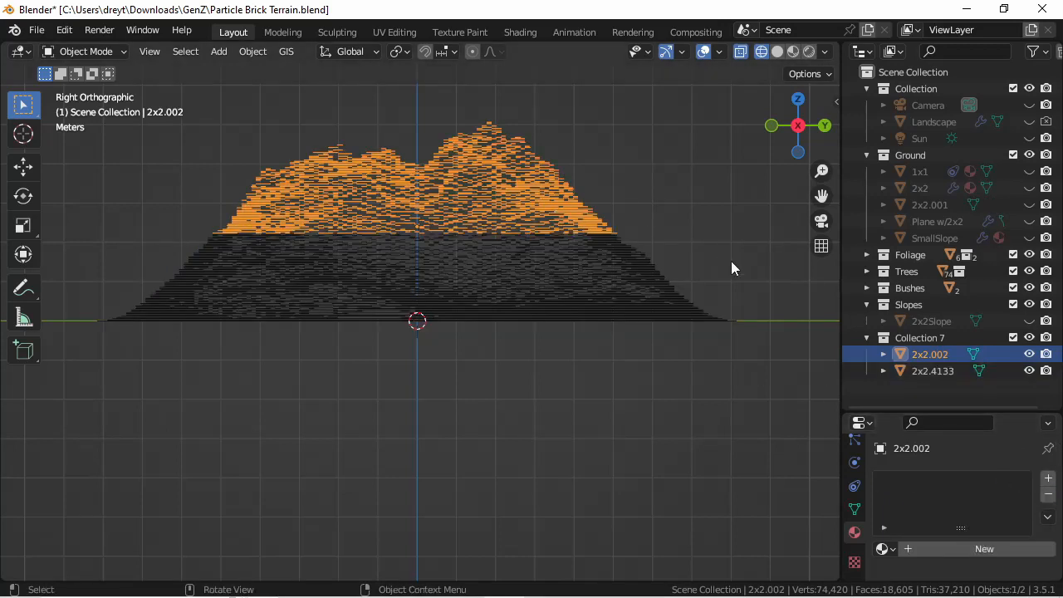
- Rename the upper terrain object Top and the lower one Bottom
double_click(922, 354)
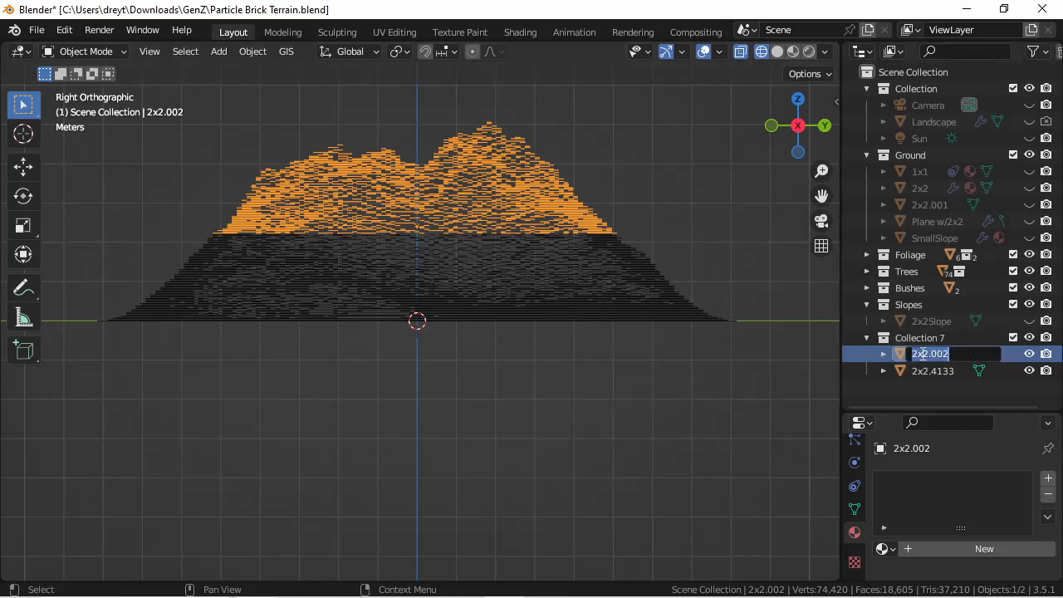
text(Top)
key(Return)
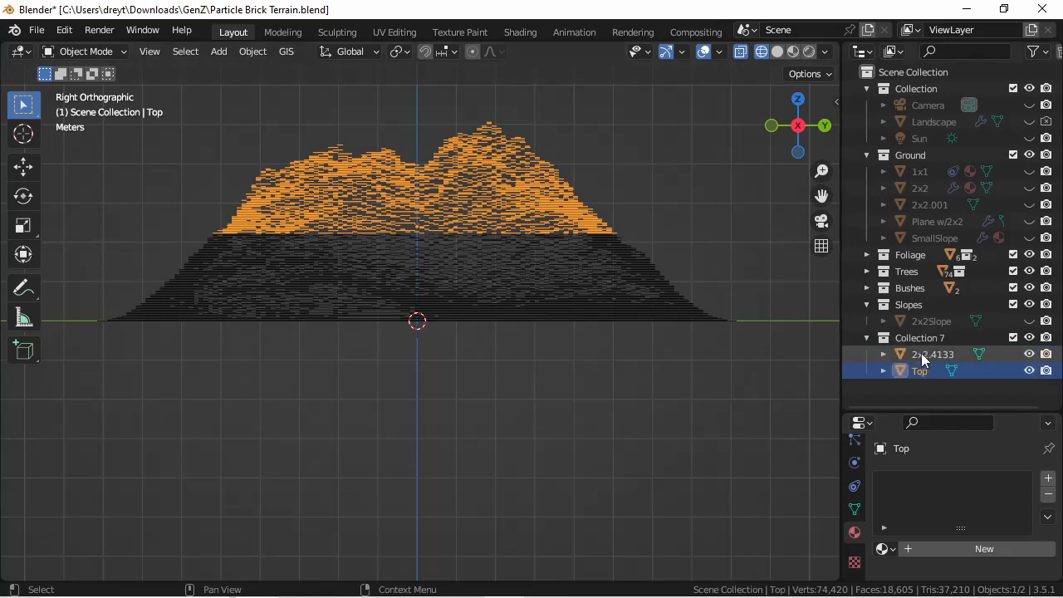
double_click(921, 353)
text(Bottom)
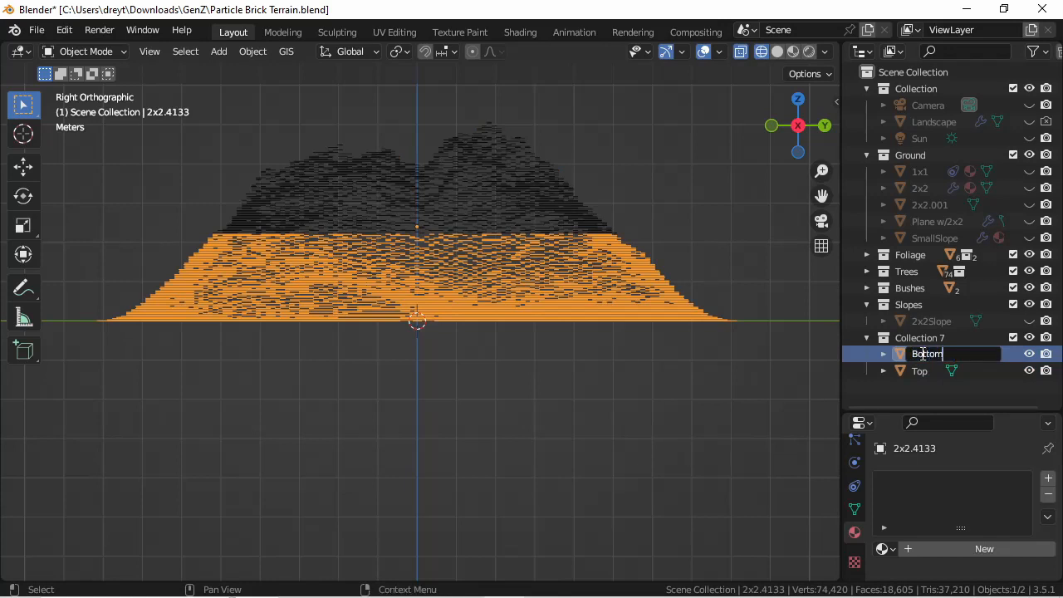
key(Return)
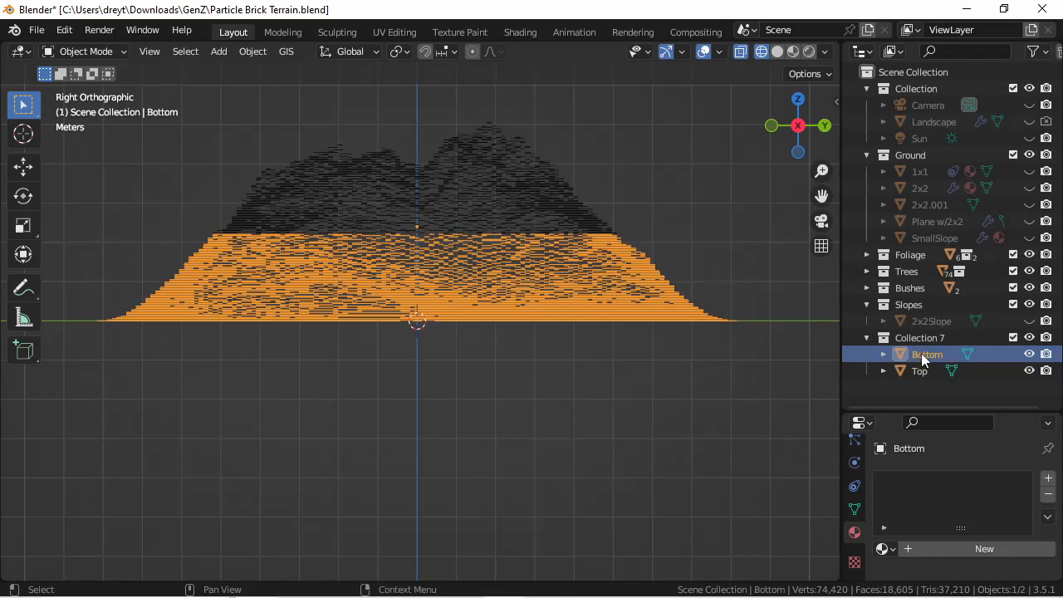
- Hide Bottom in both the viewport and renders, and make Top the selected object
click(1029, 356)
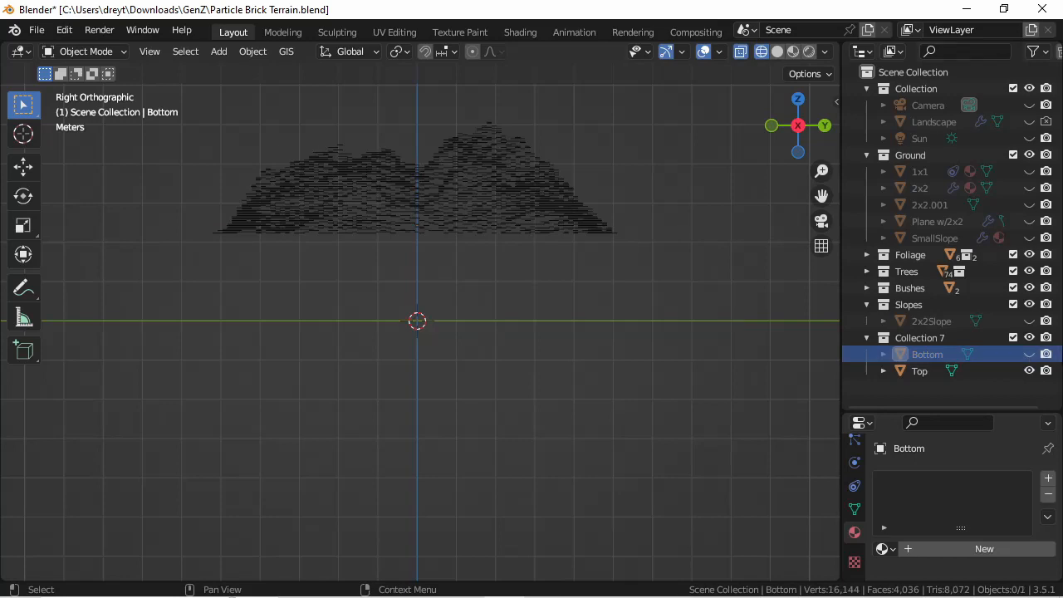
click(1047, 354)
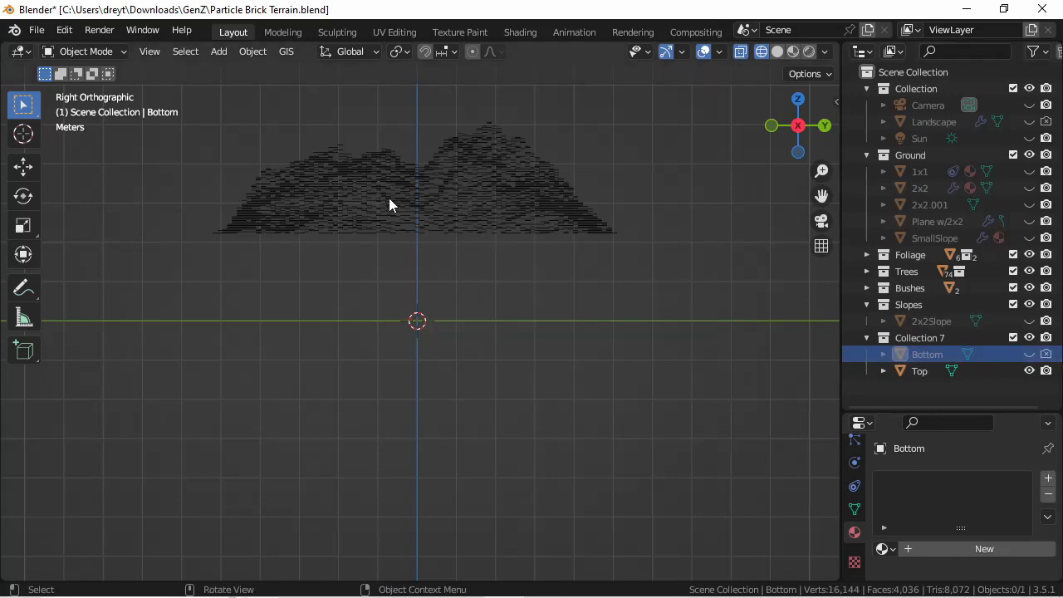
scroll(308, 214, up, 2)
middle_drag(308, 214, 347, 220)
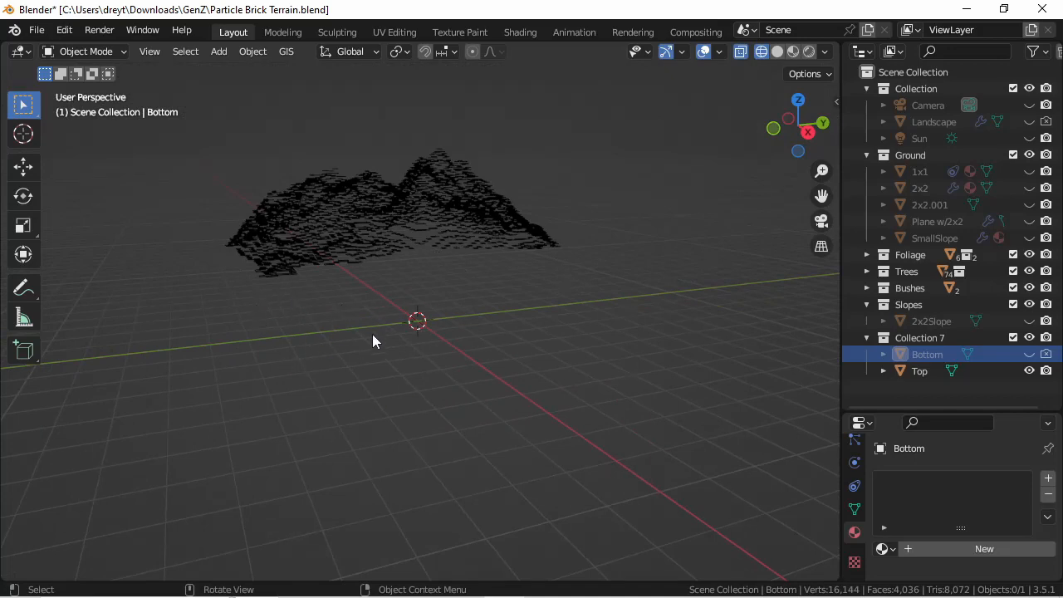
scroll(396, 289, up, 3)
middle_drag(387, 237, 406, 341)
click(407, 336)
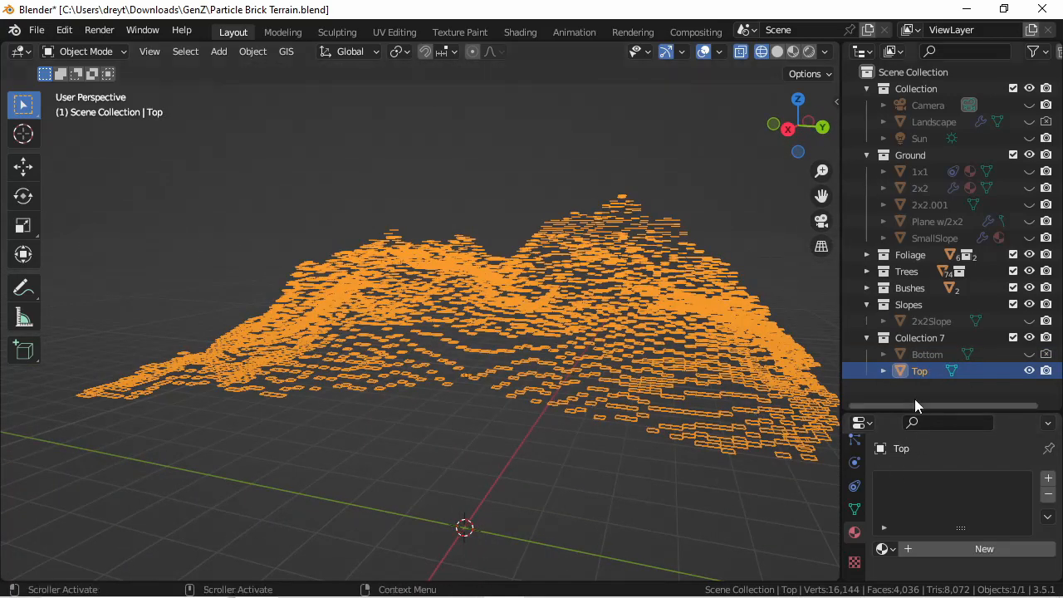
- Add a particle system to Top, set its type to Hair and enable the Advanced options
drag(934, 410, 935, 320)
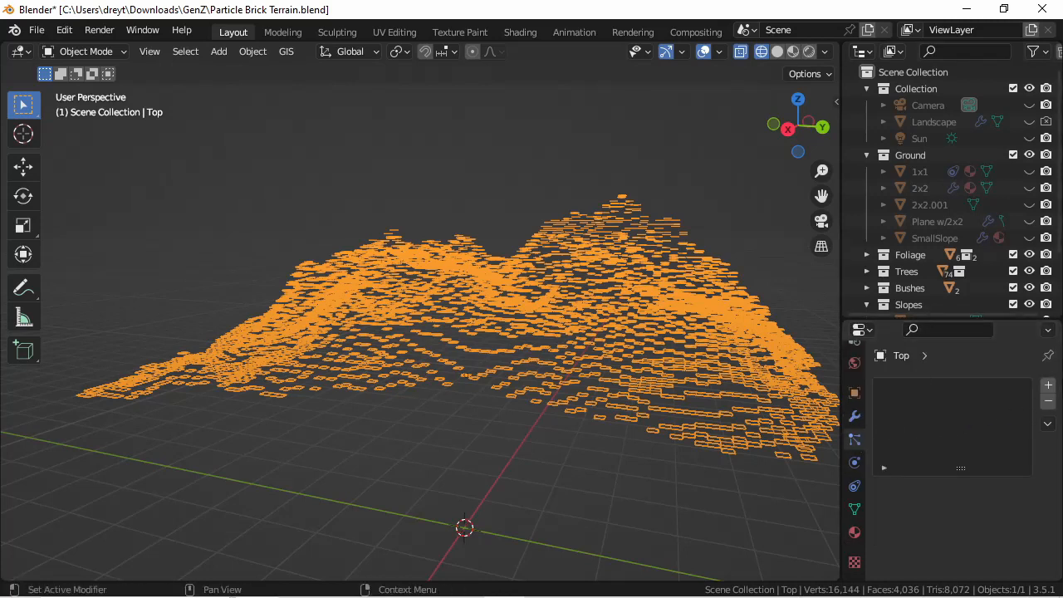
click(1049, 387)
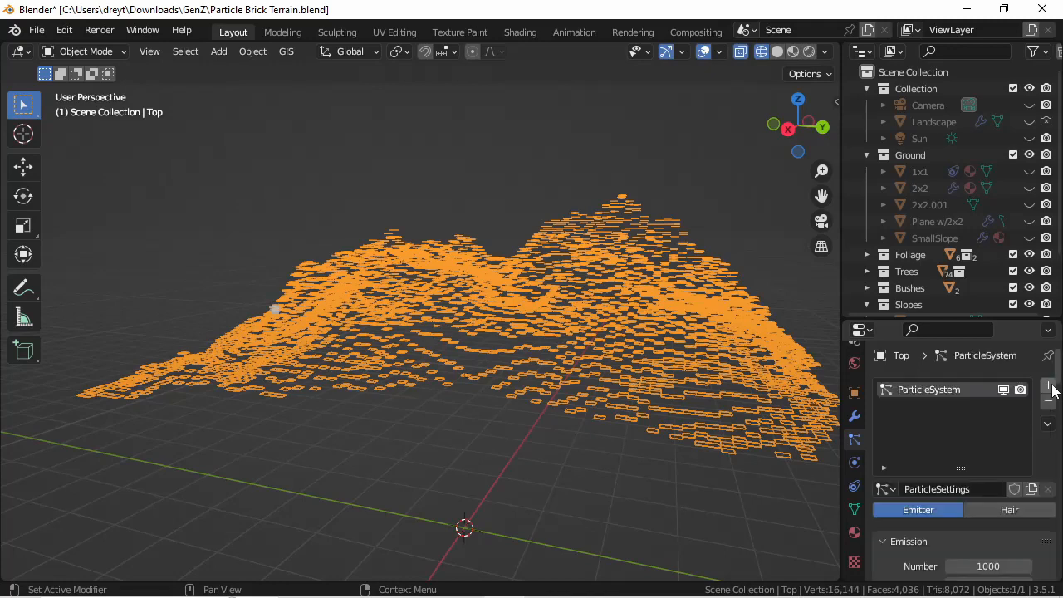
click(984, 509)
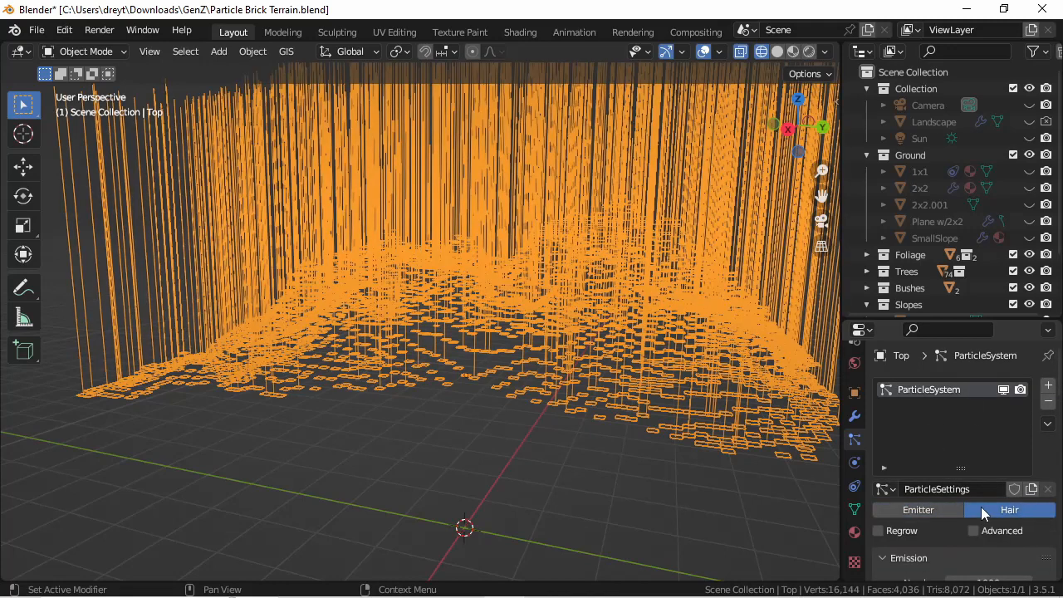
scroll(981, 506, down, 2)
click(974, 464)
scroll(976, 466, down, 1)
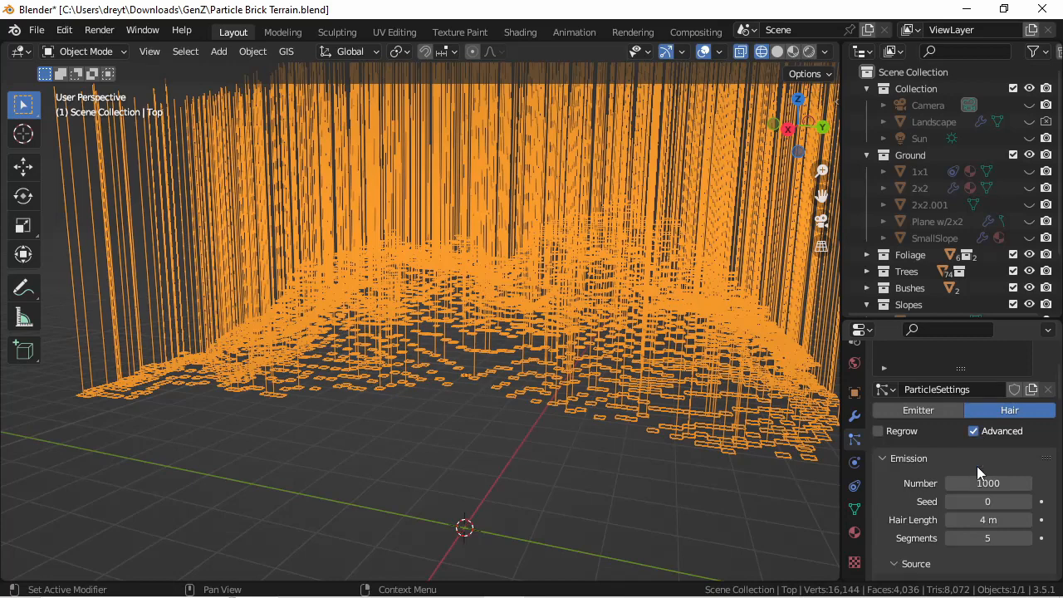
- Check Top's face count in Edit Mode and set the hair emission number to the same value, 4036
key(Tab)
key(a)
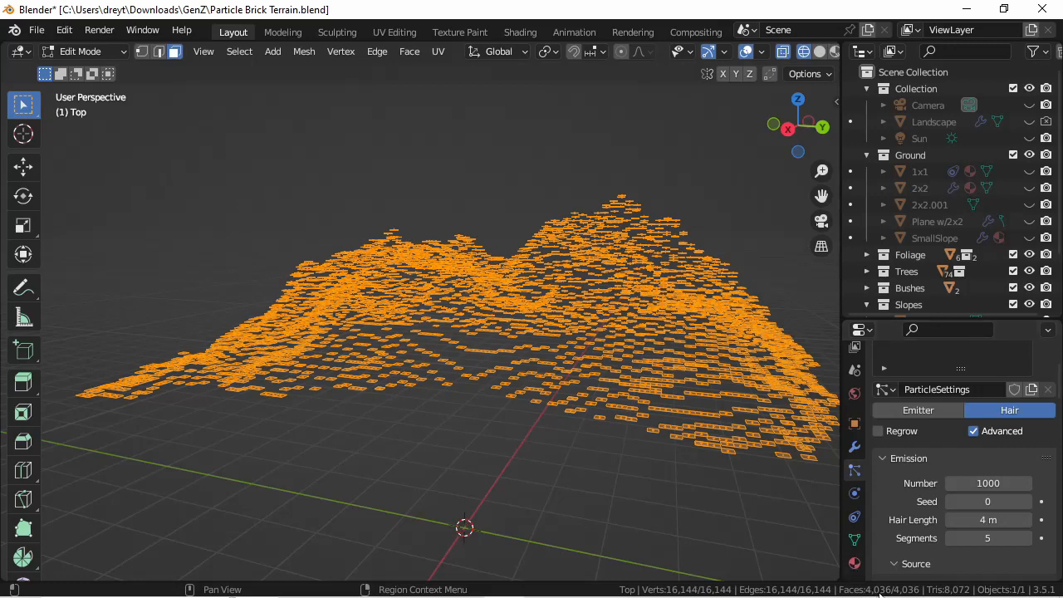
click(996, 483)
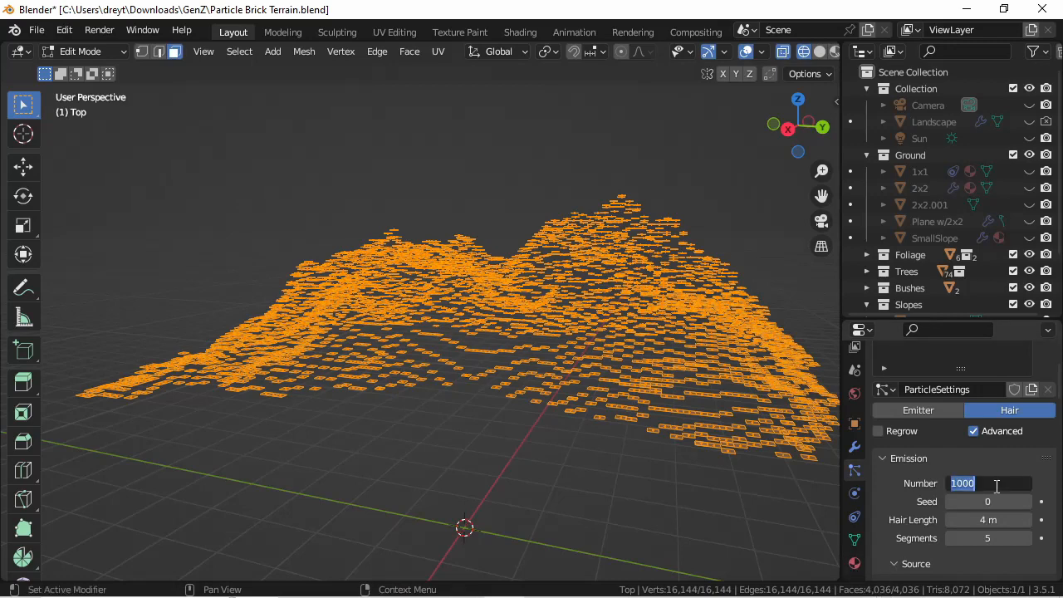
text(4036)
key(Return)
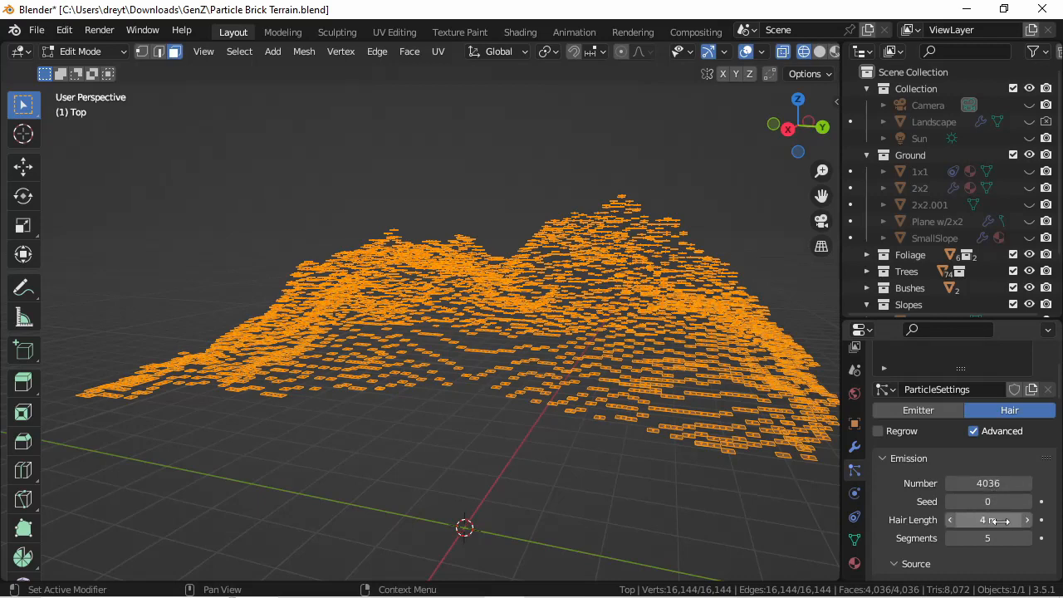
key(Tab)
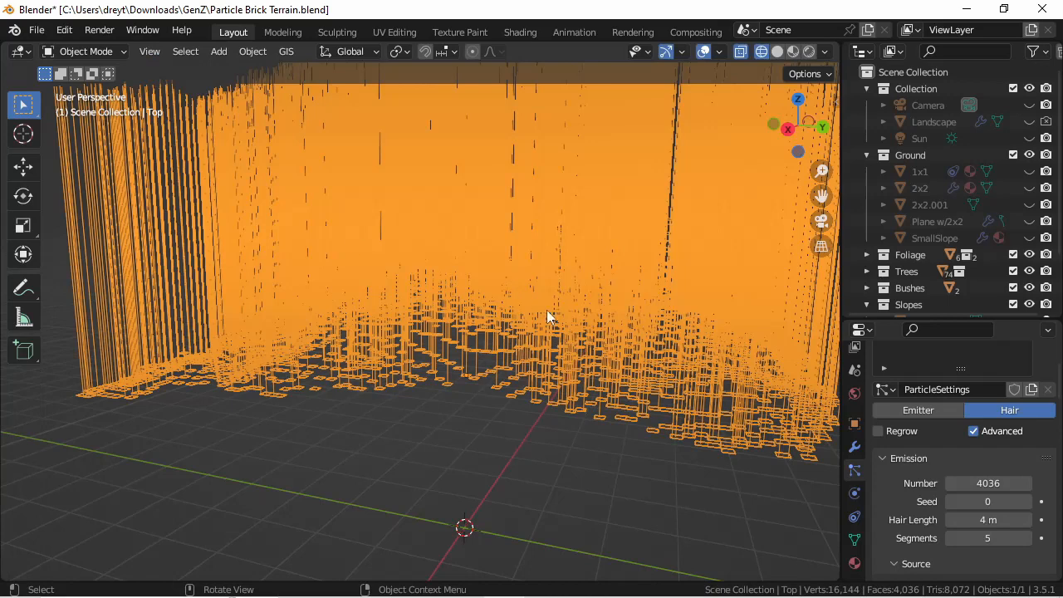
- Set the hair length of Top's particle system to 0.5 m
click(985, 521)
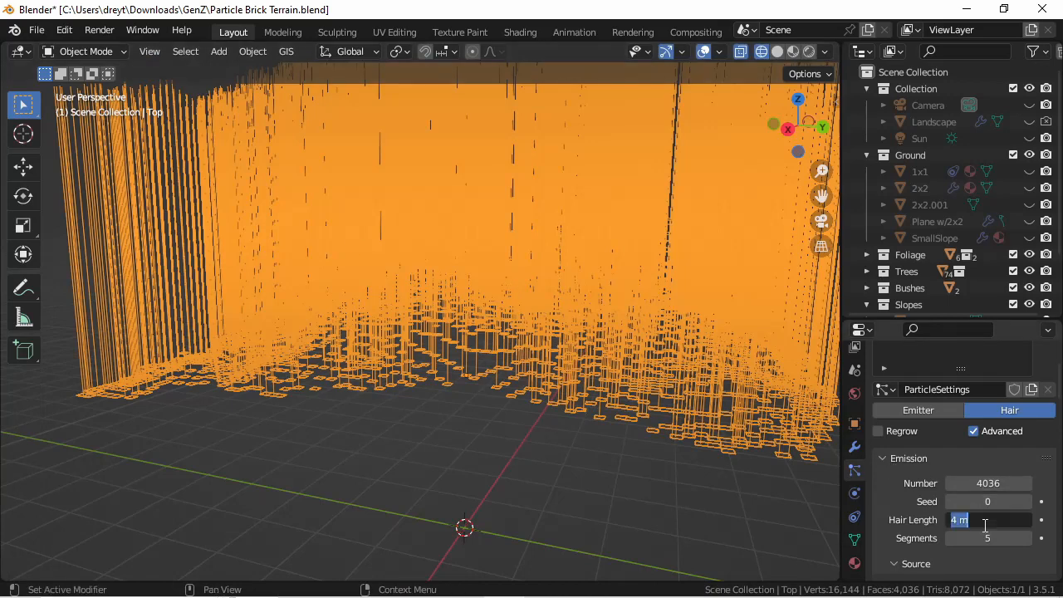
text(0.5)
key(Return)
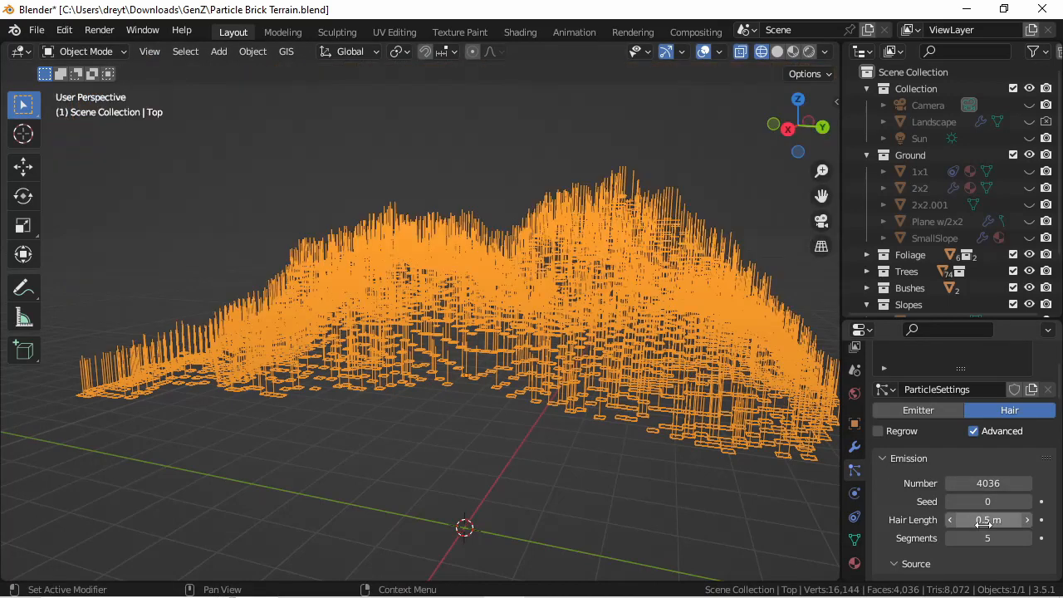
- In the emission source settings, turn off Random Order and Even Distribution and set Particles/Face to 1
scroll(971, 523, down, 2)
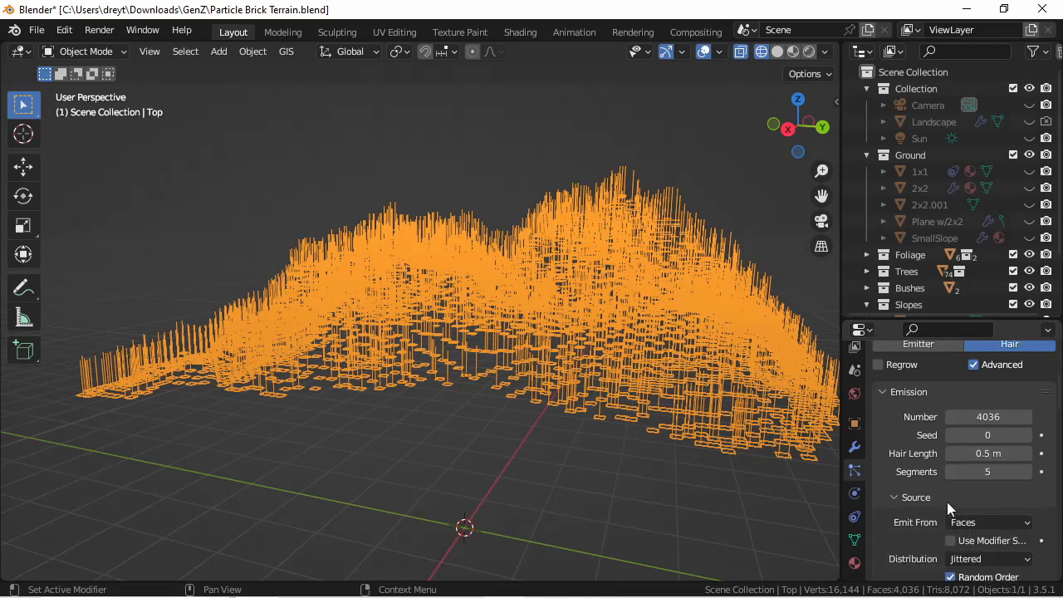
scroll(947, 502, down, 3)
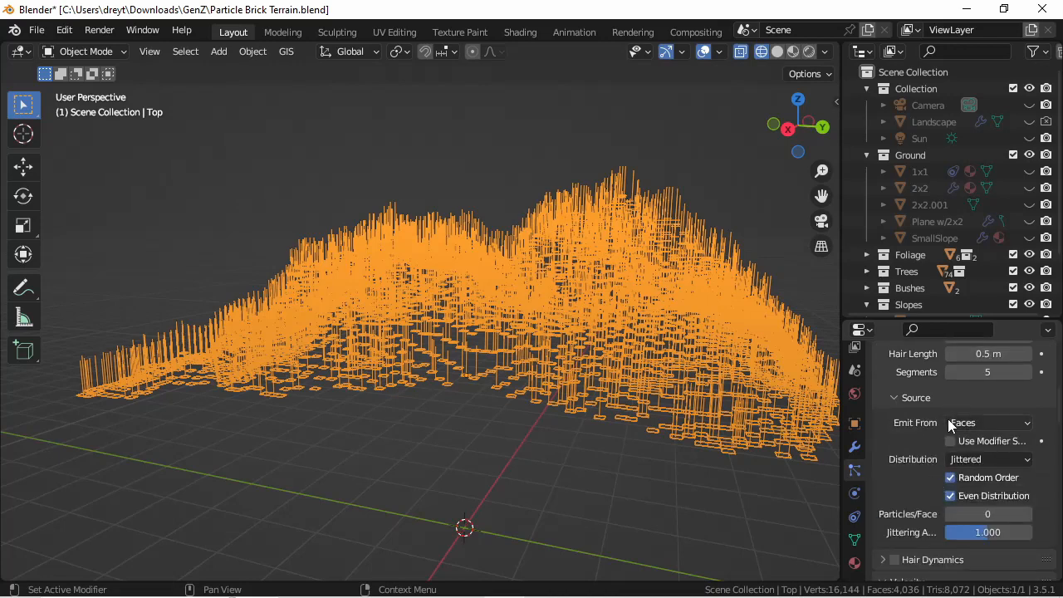
click(951, 478)
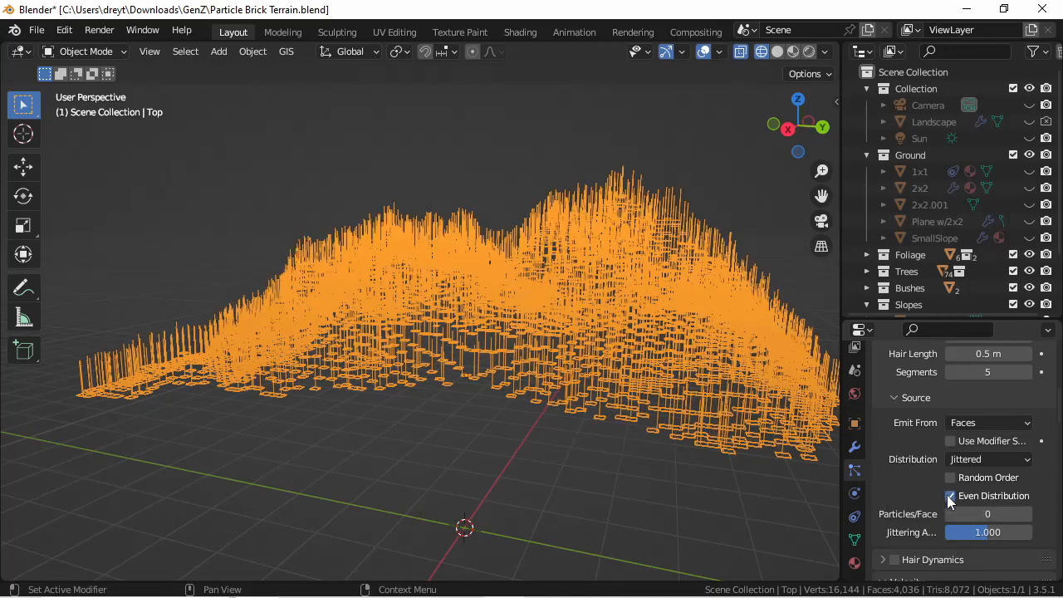
click(950, 495)
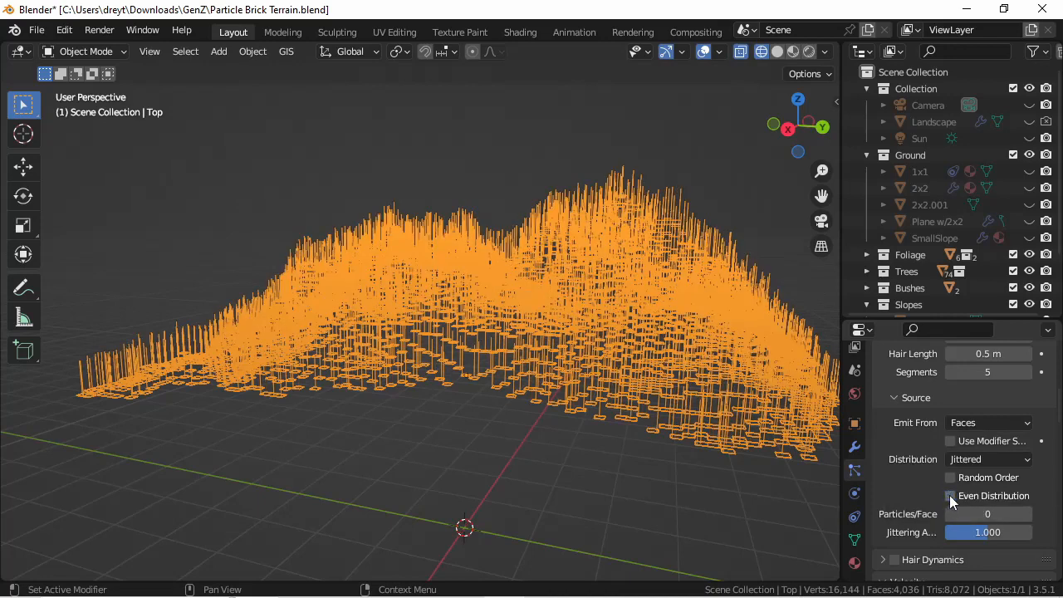
click(1027, 514)
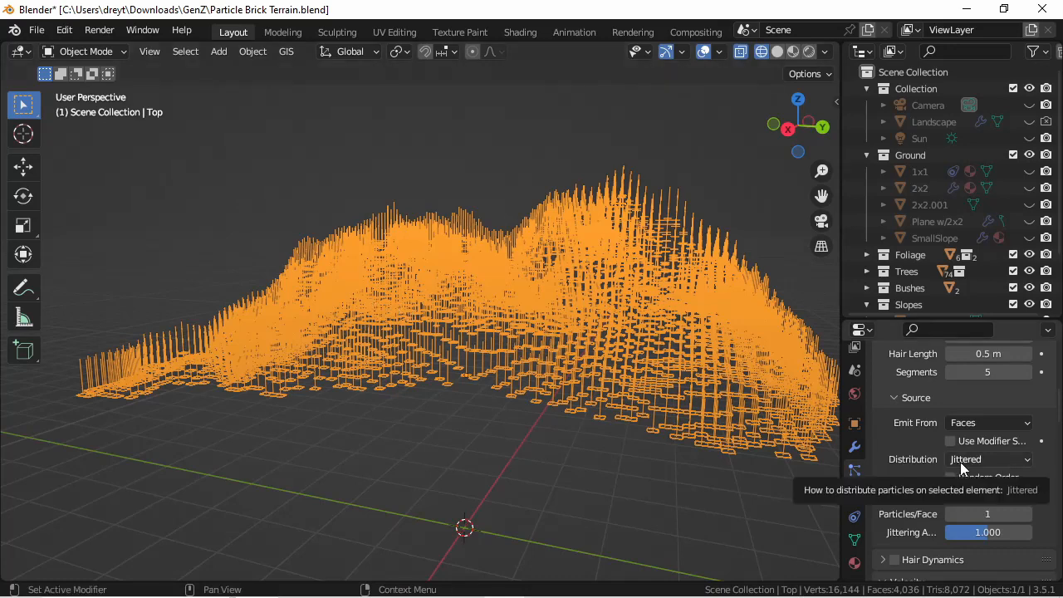
scroll(960, 462, down, 3)
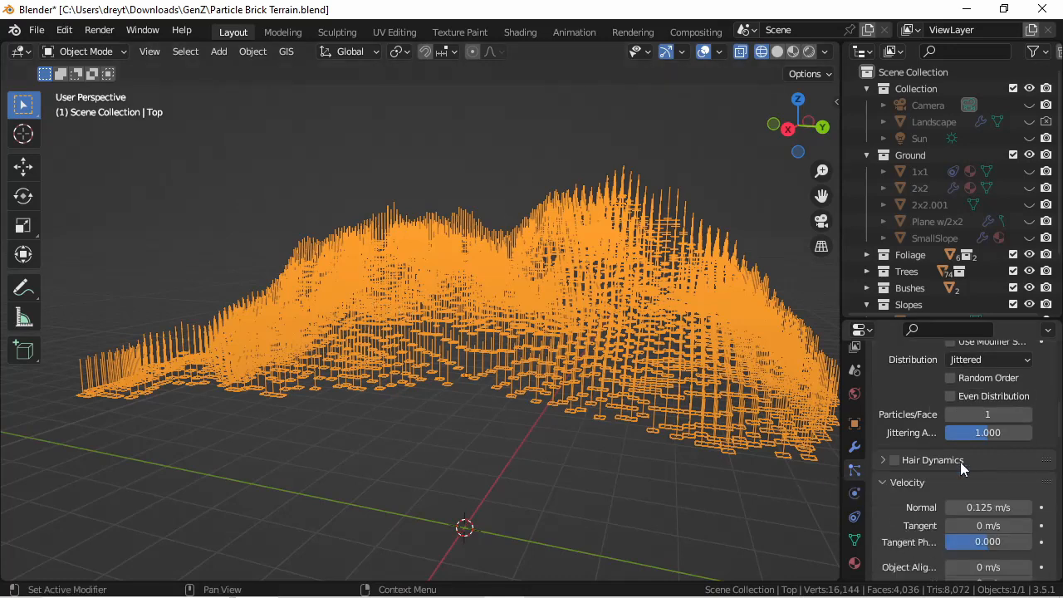
- Unwrap all of Top's faces in Edit Mode with the standard Unwrap method
scroll(961, 461, down, 3)
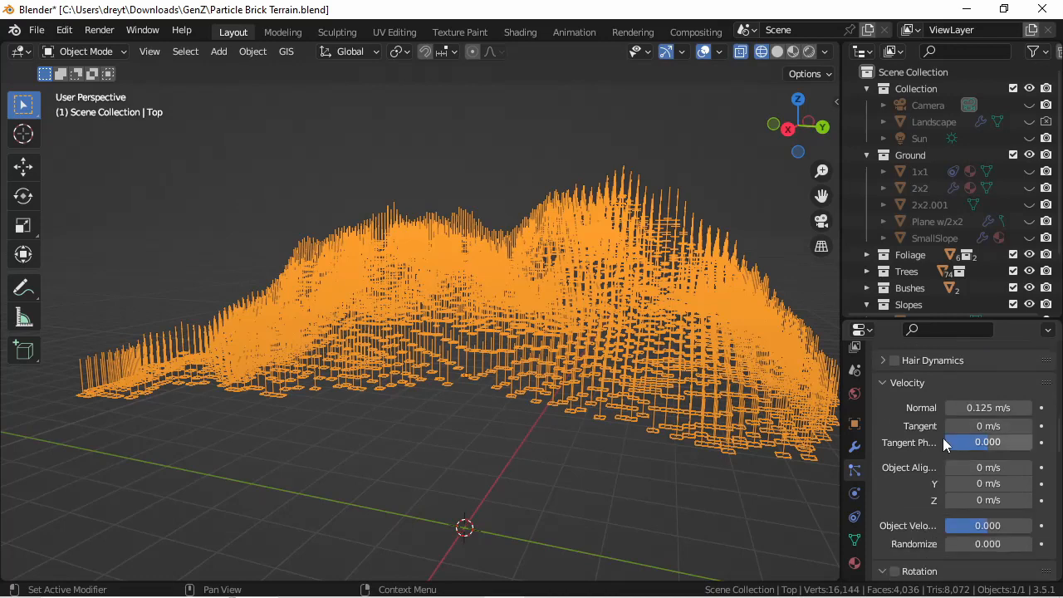
scroll(912, 399, down, 5)
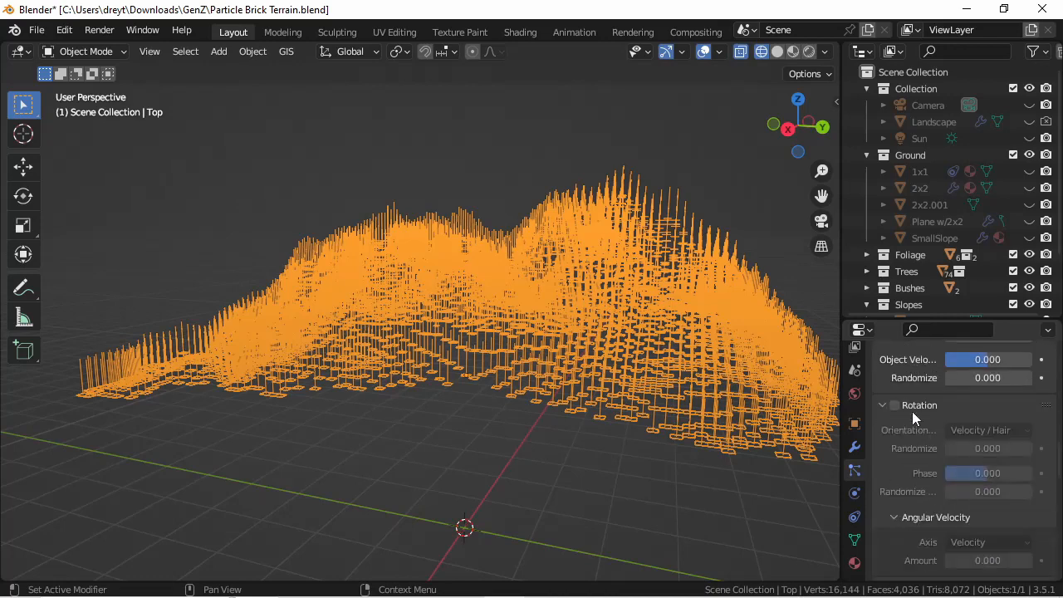
key(Tab)
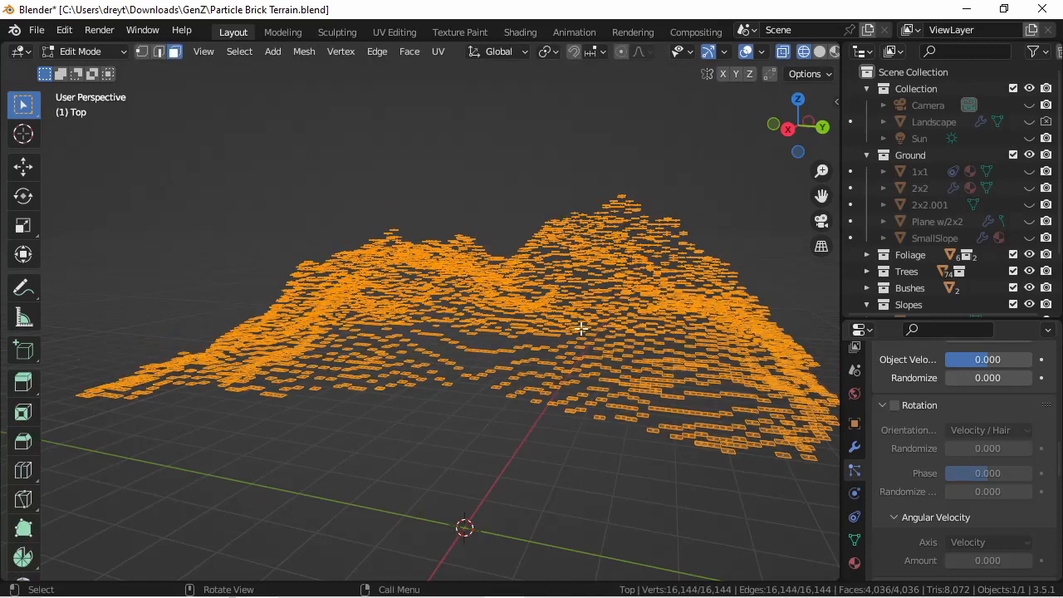
key(u)
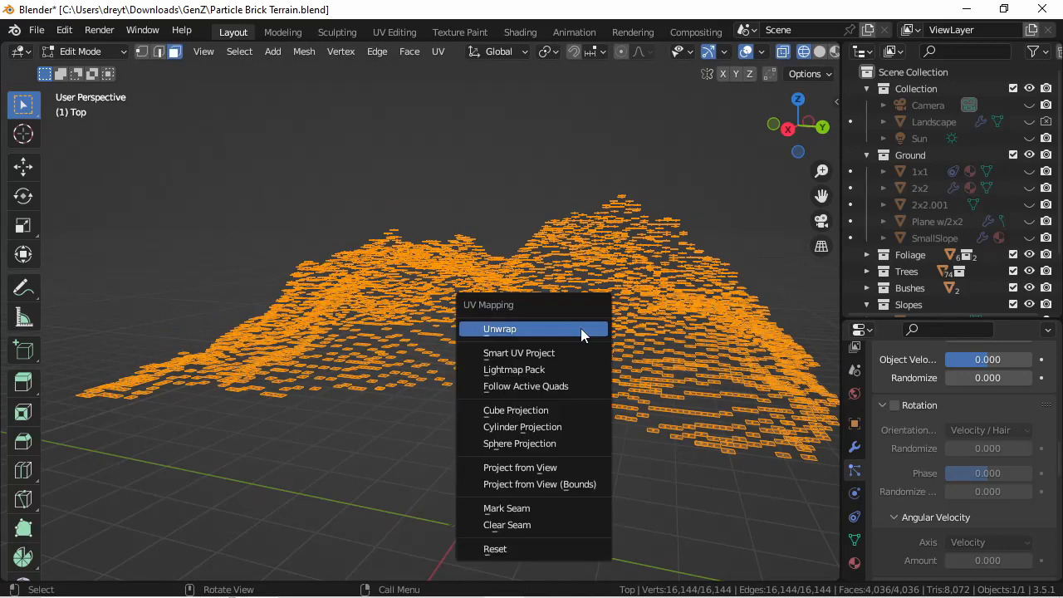
click(581, 328)
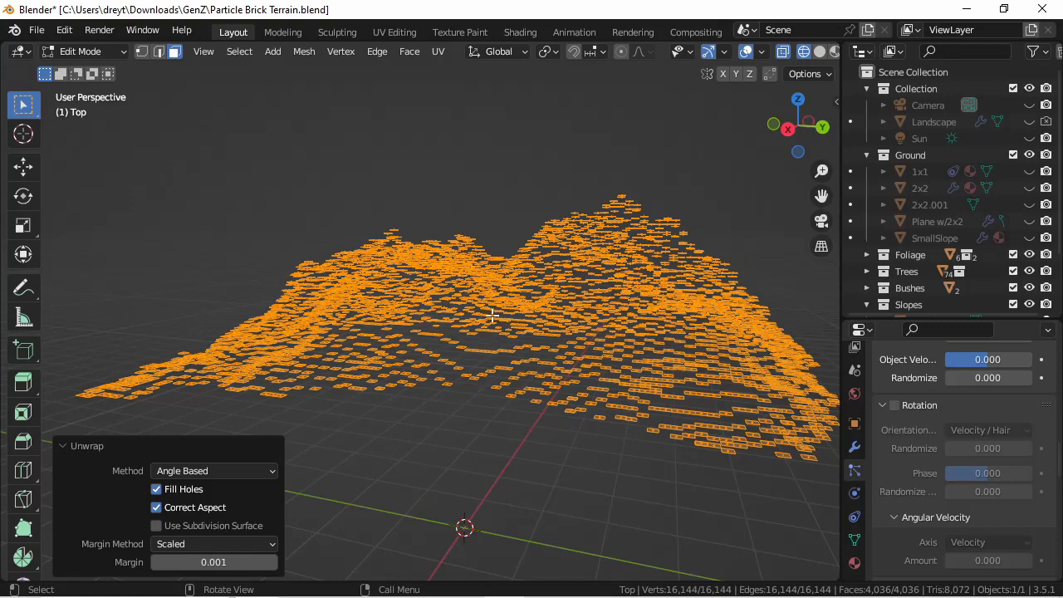
middle_drag(408, 318, 539, 363)
scroll(539, 363, up, 4)
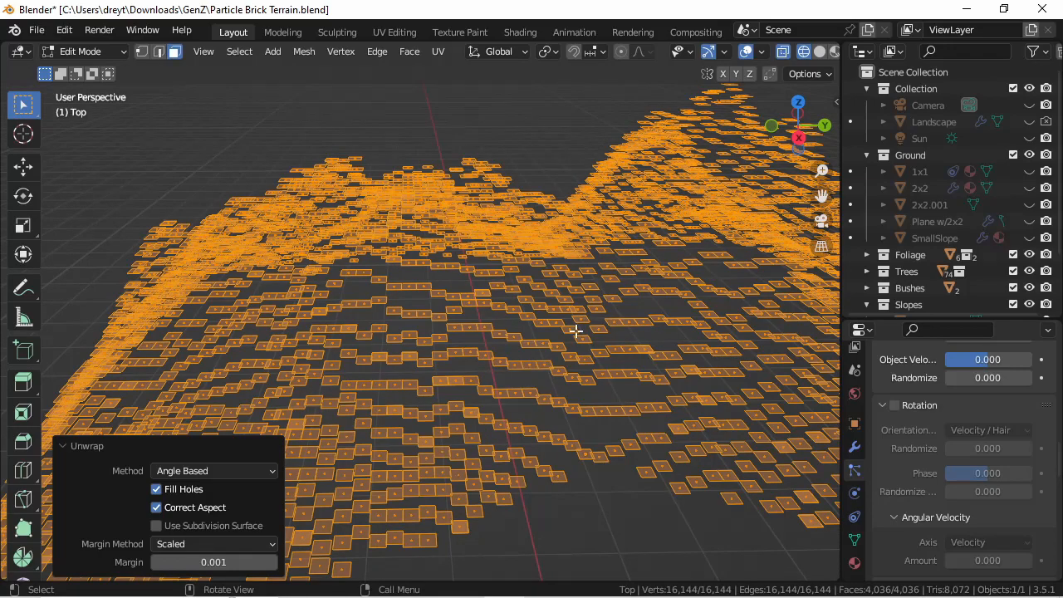
scroll(575, 331, down, 3)
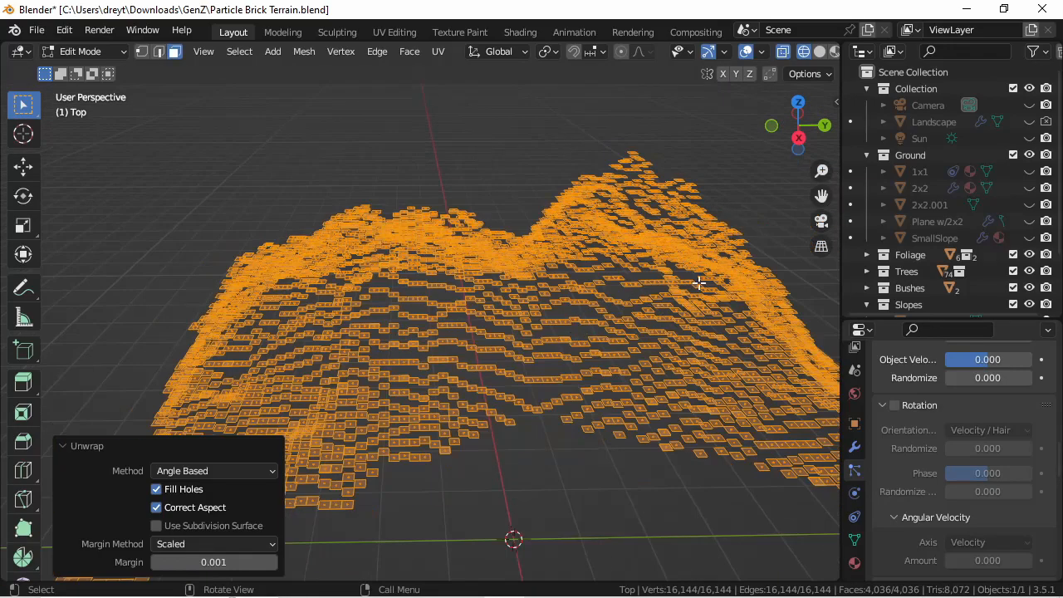
middle_drag(692, 316, 622, 316)
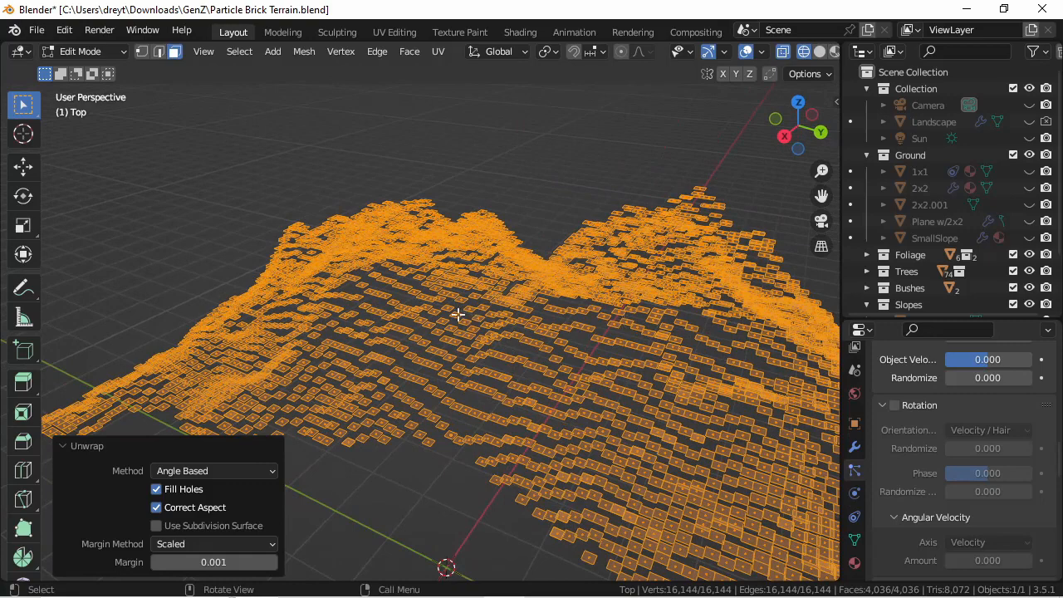
middle_drag(553, 325, 618, 308)
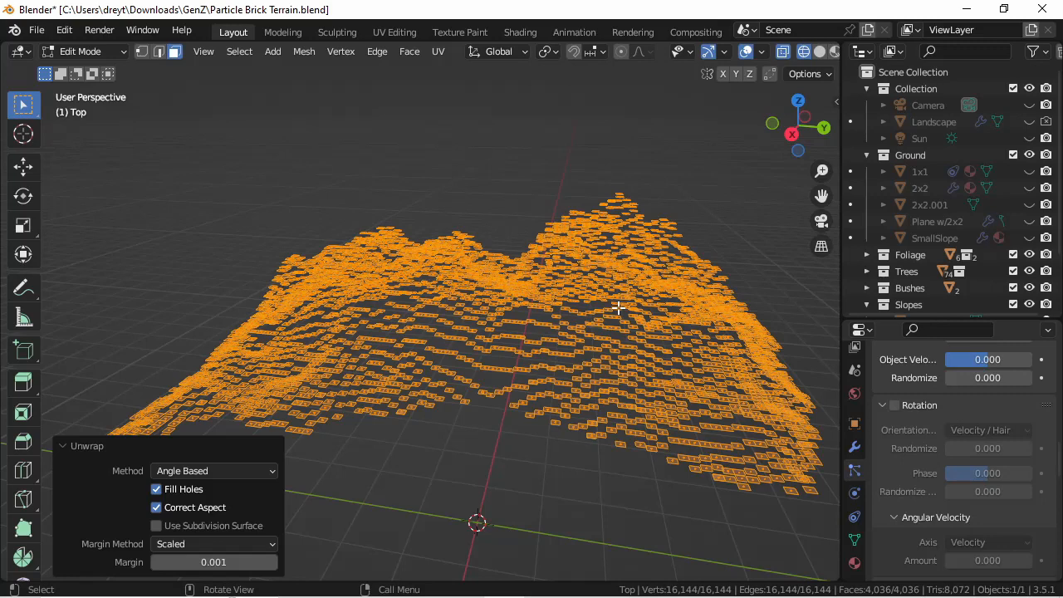
- Enable Rotation for Top's particle system, set its orientation axis to Normal-Tangent and return to Object Mode
click(897, 403)
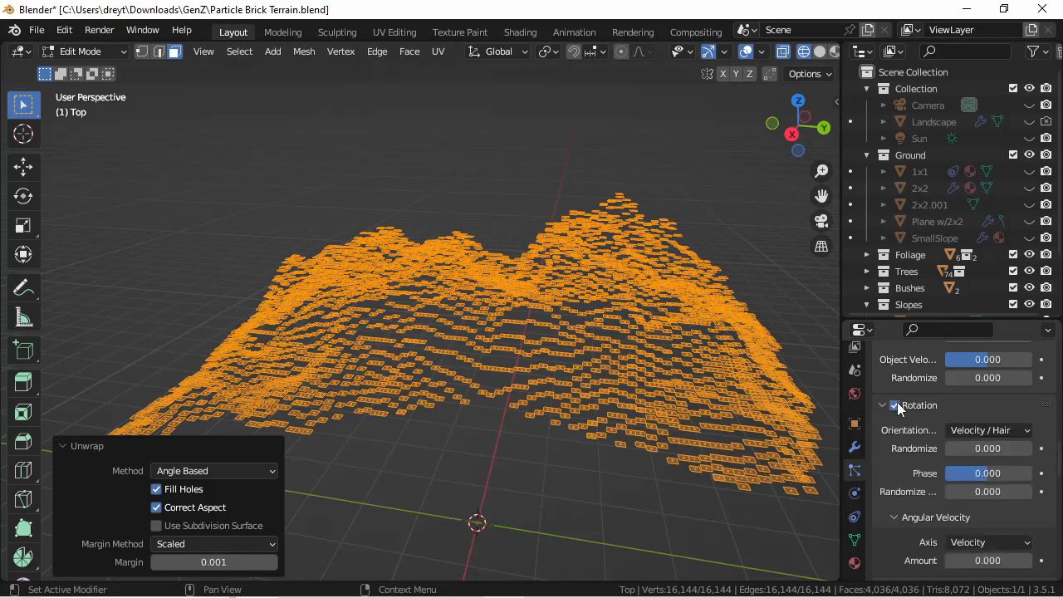
click(983, 430)
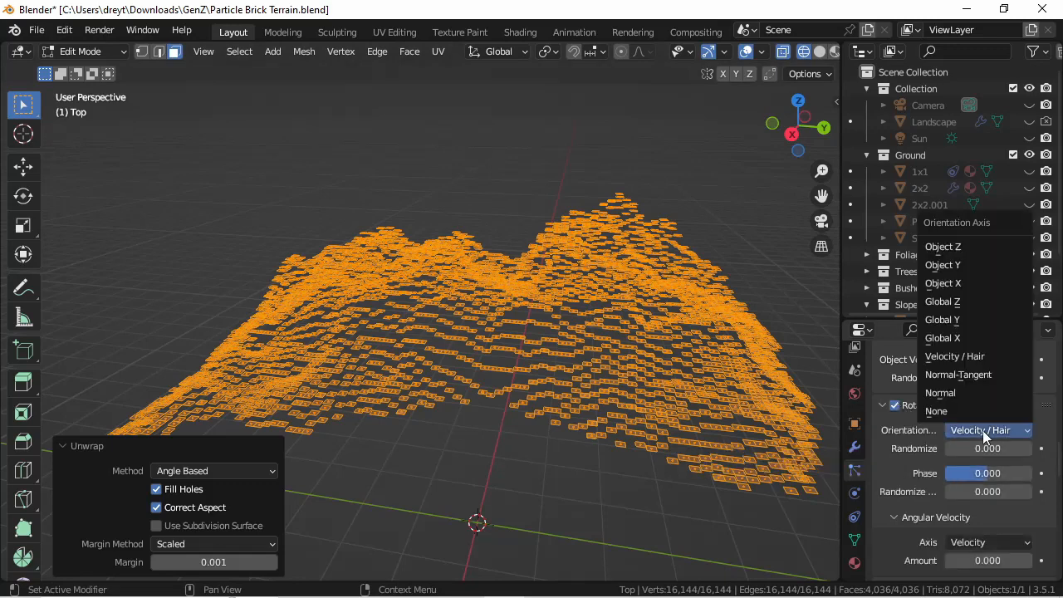
click(962, 374)
key(Tab)
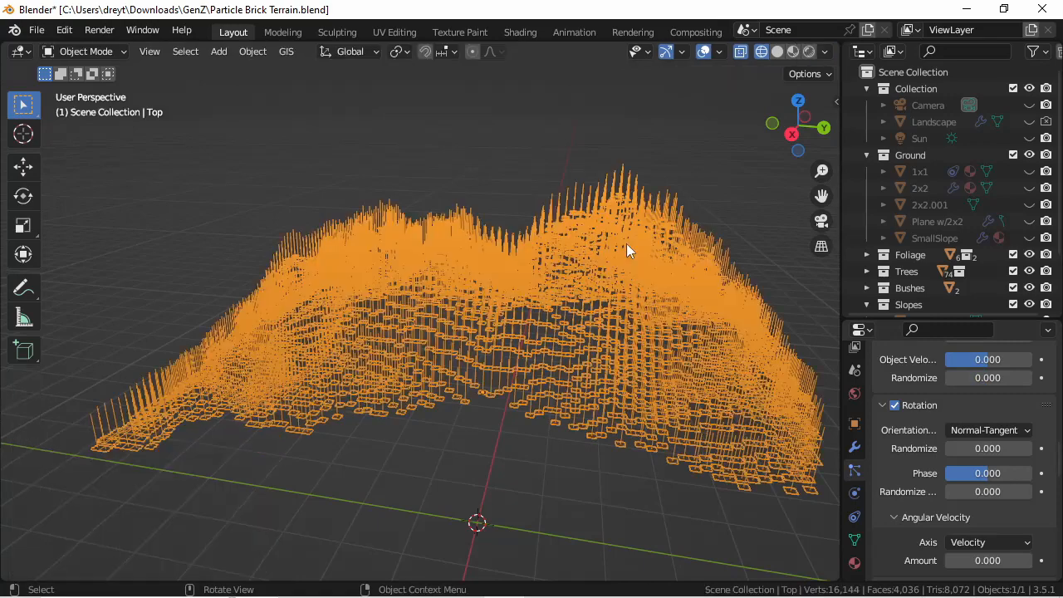
middle_drag(727, 333, 659, 341)
- Render Top's particles as a collection, using Slopes as the instance collection with Object Rotation enabled
scroll(921, 450, down, 2)
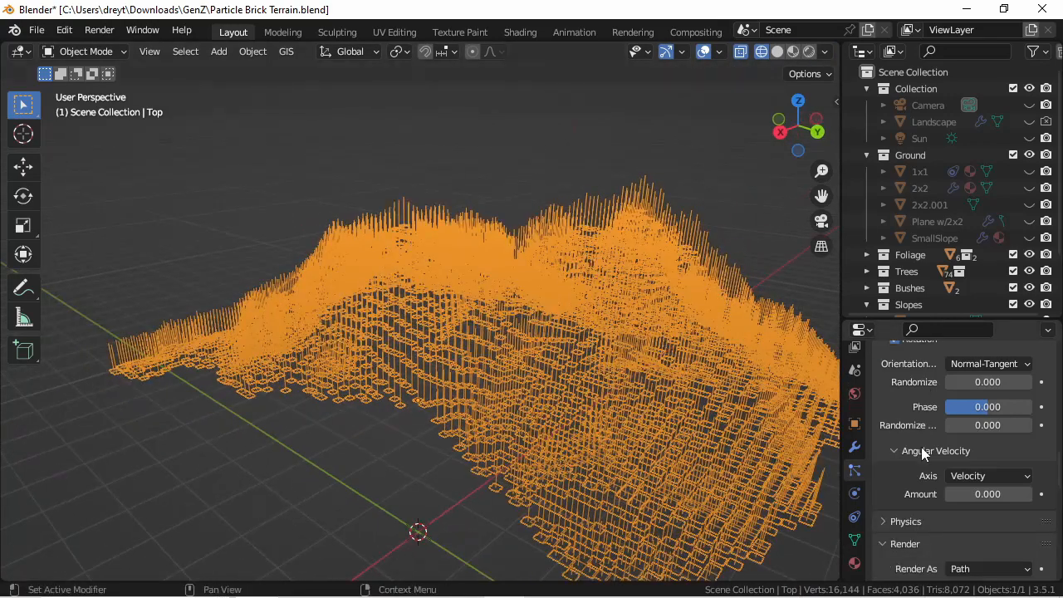
scroll(922, 431, down, 3)
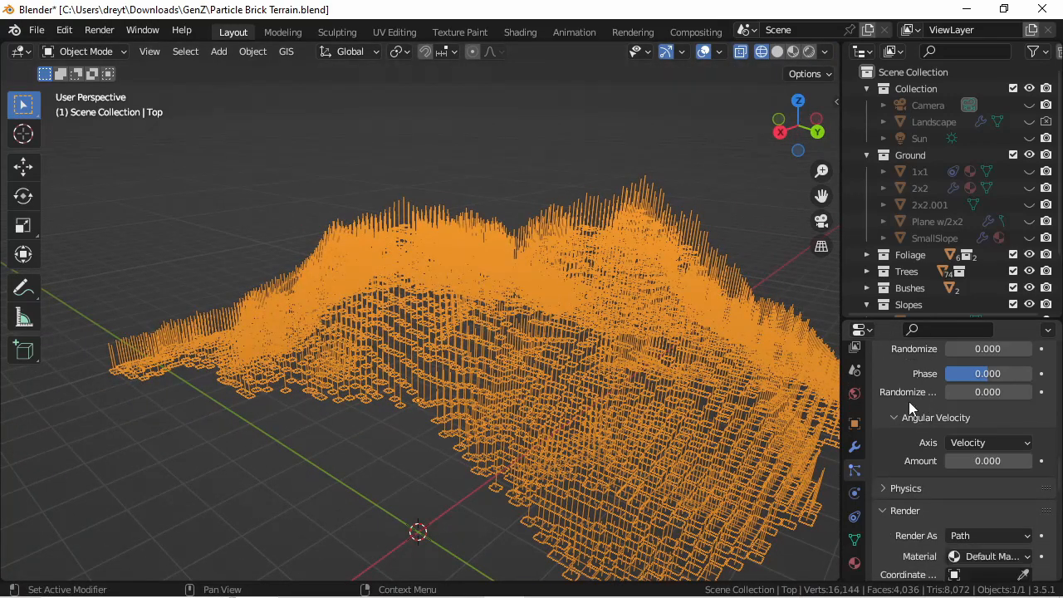
scroll(911, 403, down, 1)
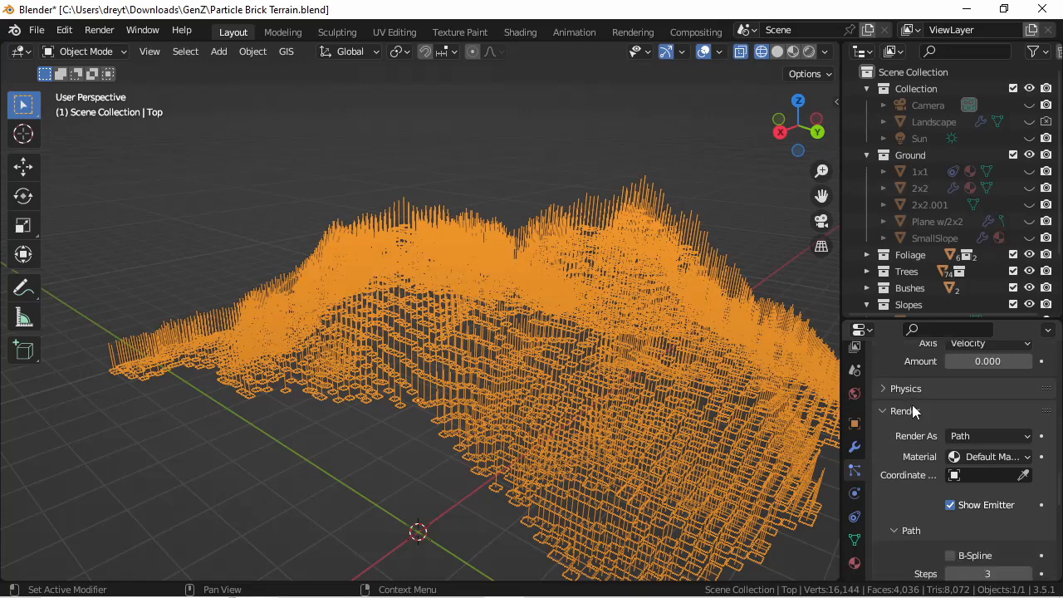
click(970, 434)
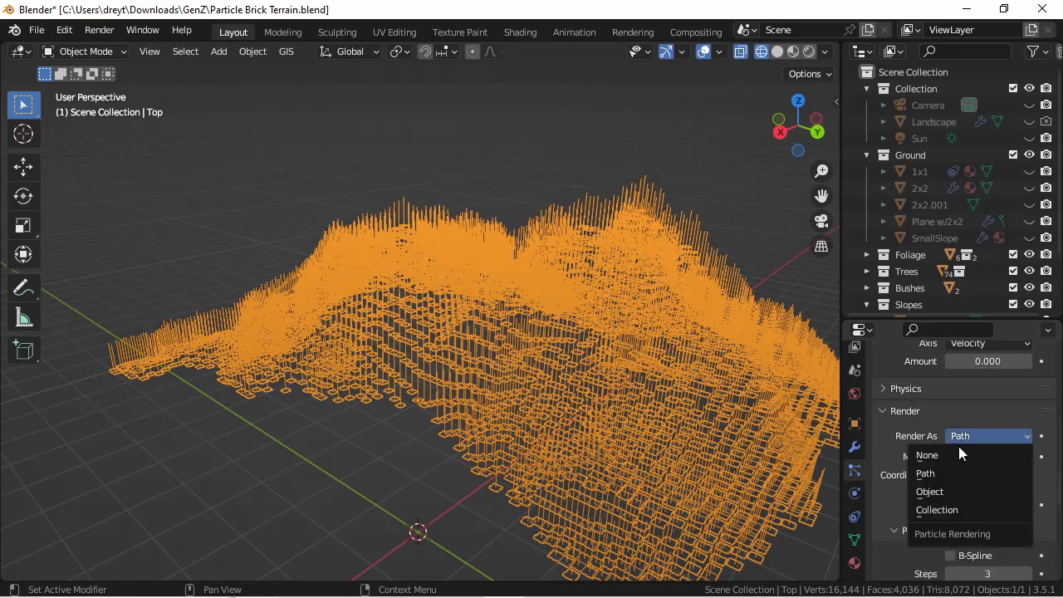
click(943, 510)
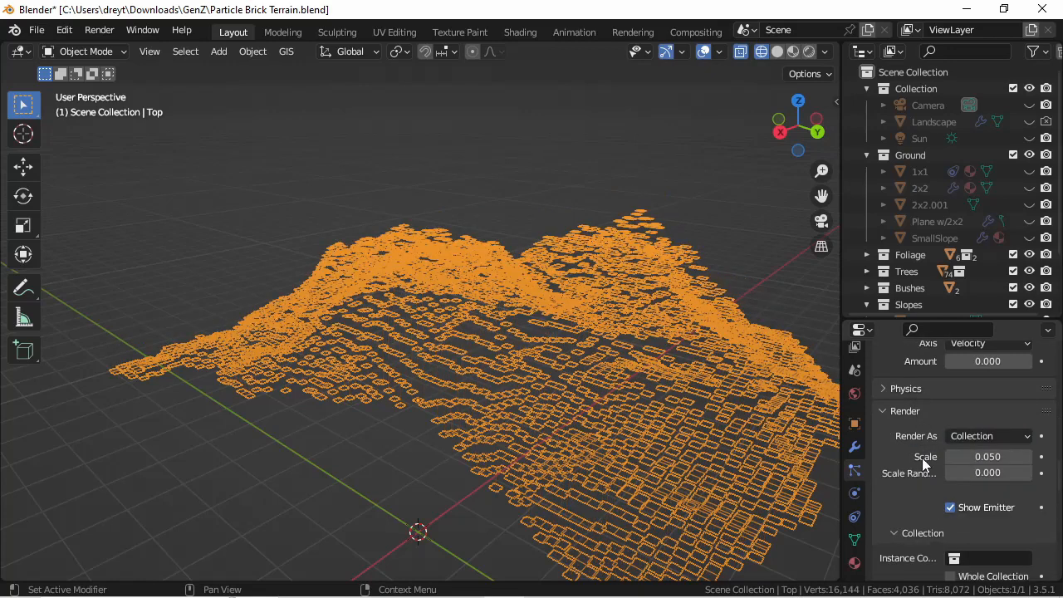
scroll(943, 253, down, 2)
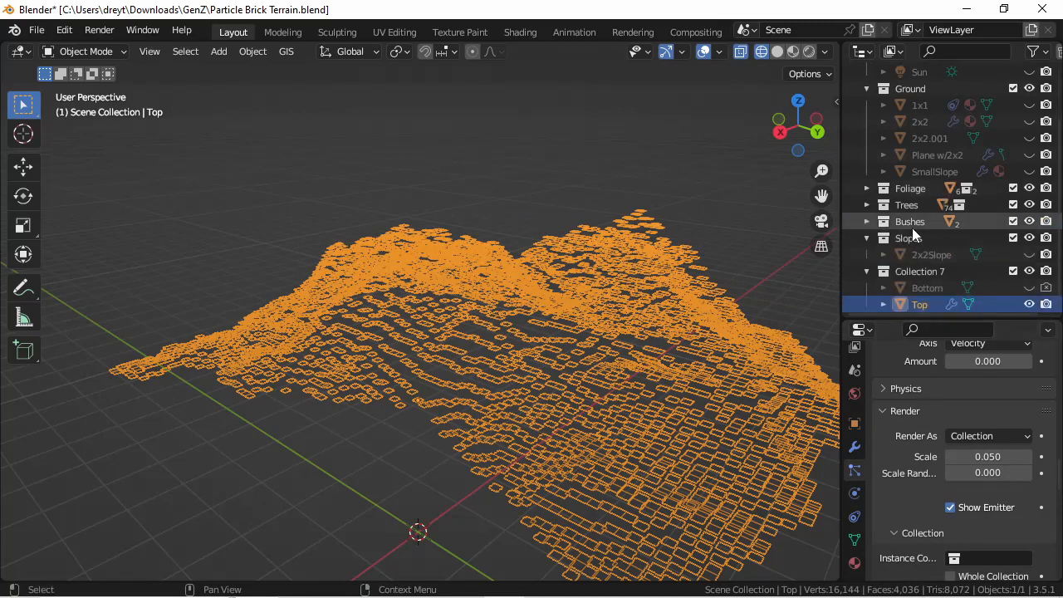
scroll(972, 469, down, 3)
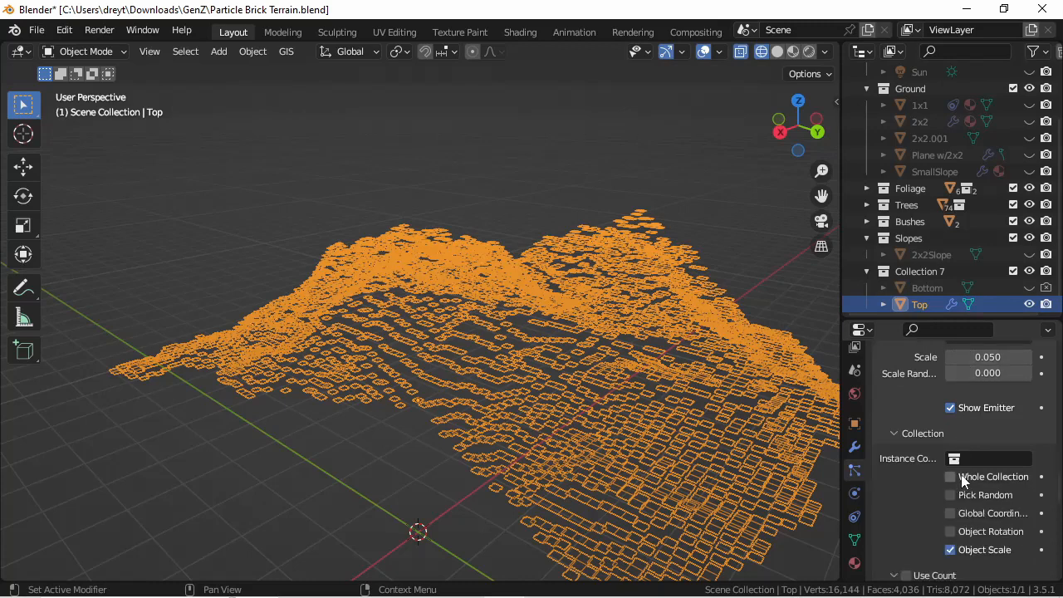
click(975, 457)
click(909, 396)
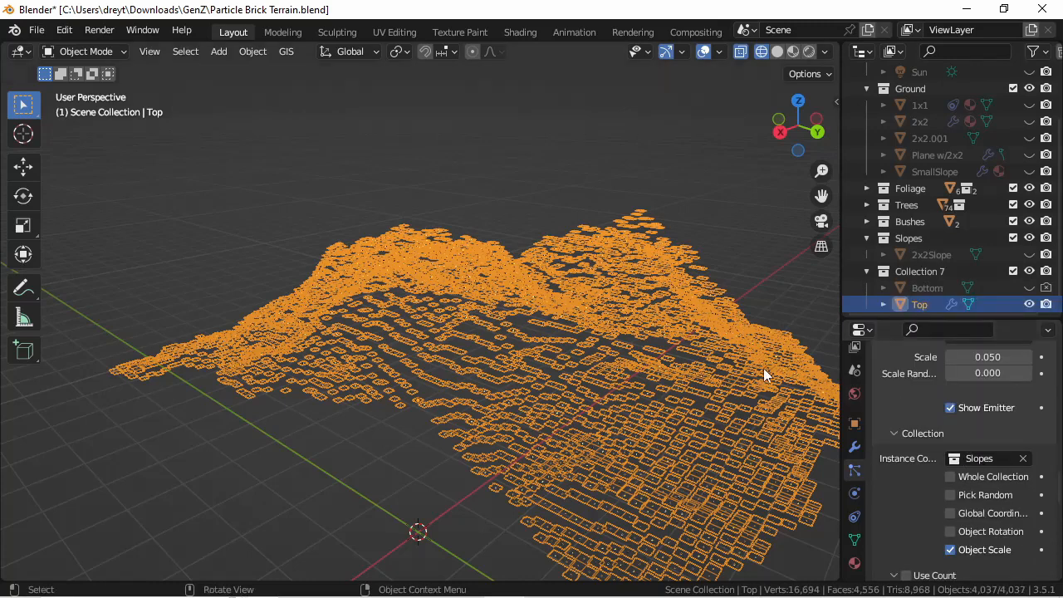
click(951, 531)
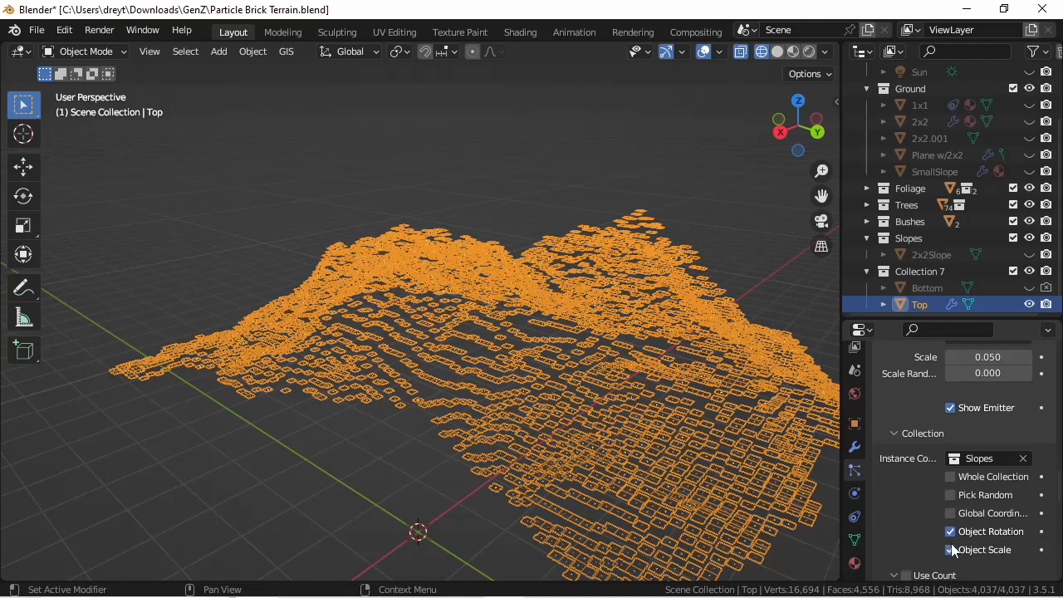
- Set the render scale of Top's particles to 1
scroll(931, 516, down, 3)
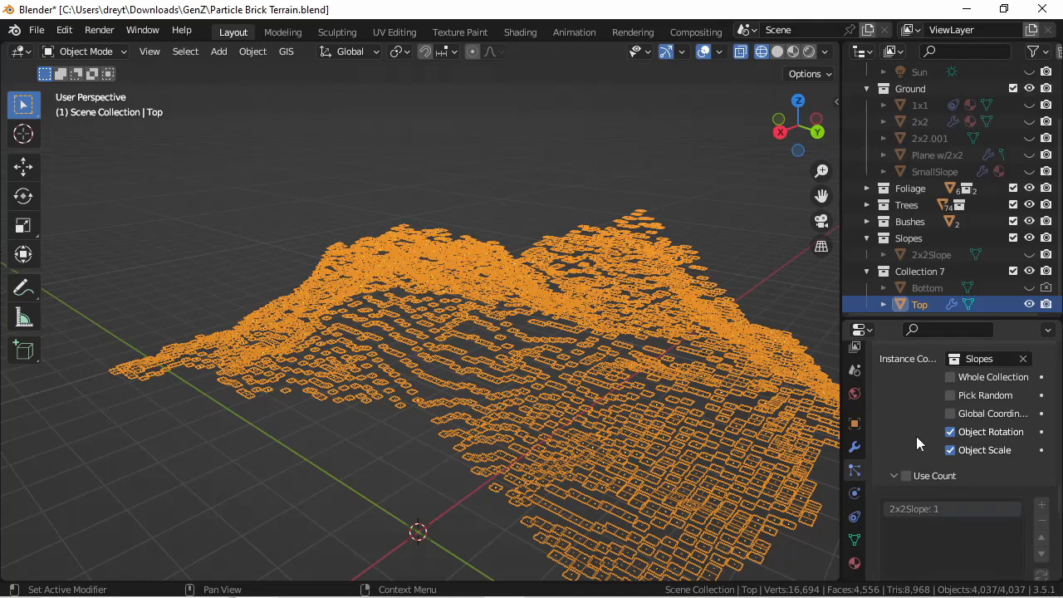
scroll(916, 437, up, 4)
click(985, 389)
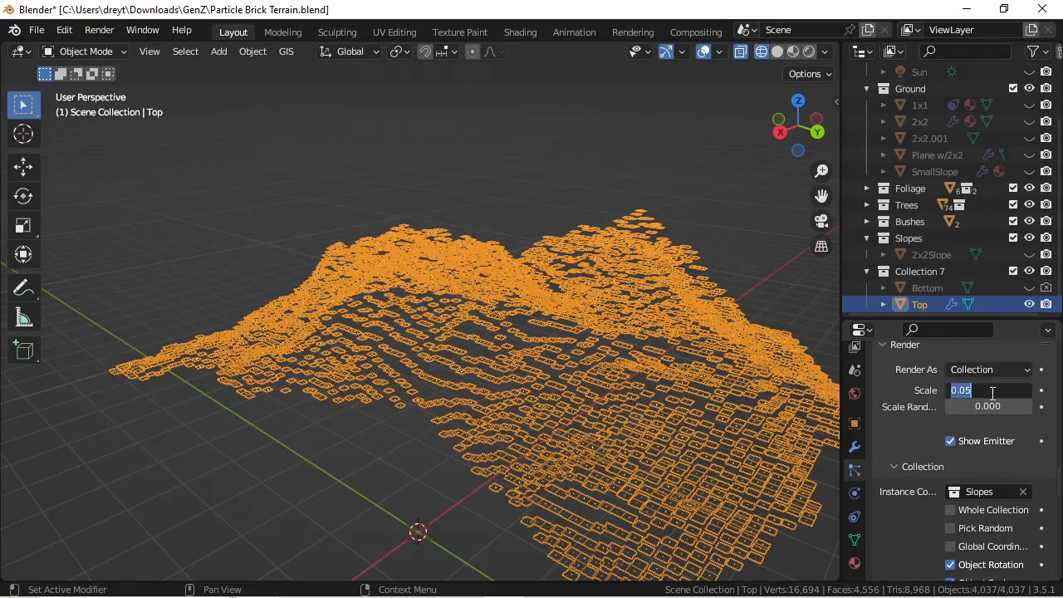
text(1)
key(Return)
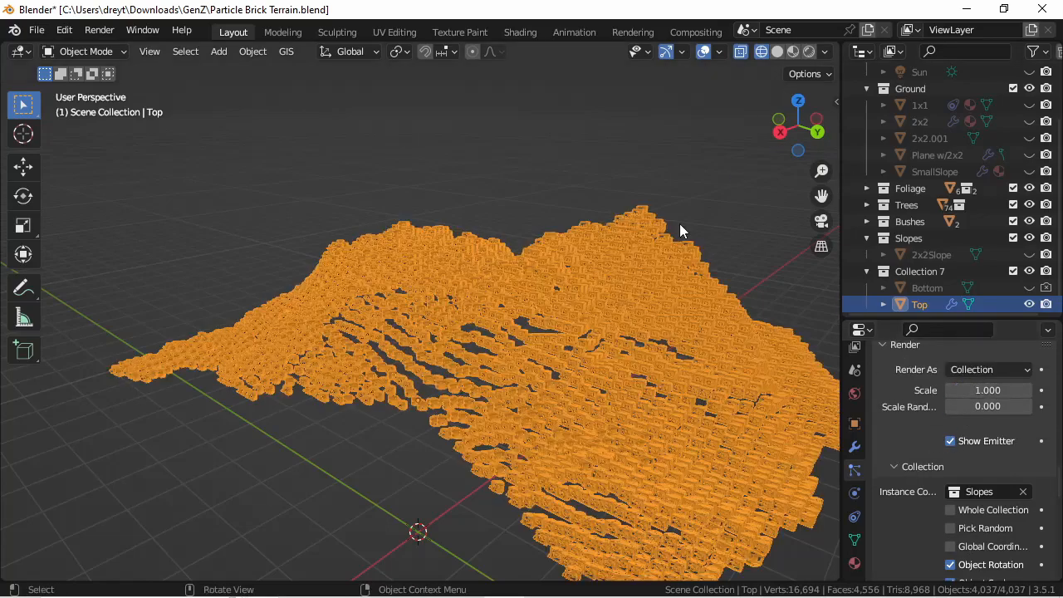
- Switch the viewport to Solid shading and examine how the instanced slope bricks are oriented across the terrain
mouse_move(679, 223)
middle_down()
mouse_move(483, 387)
mouse_move(545, 380)
mouse_move(486, 385)
middle_up()
scroll(546, 379, up, 5)
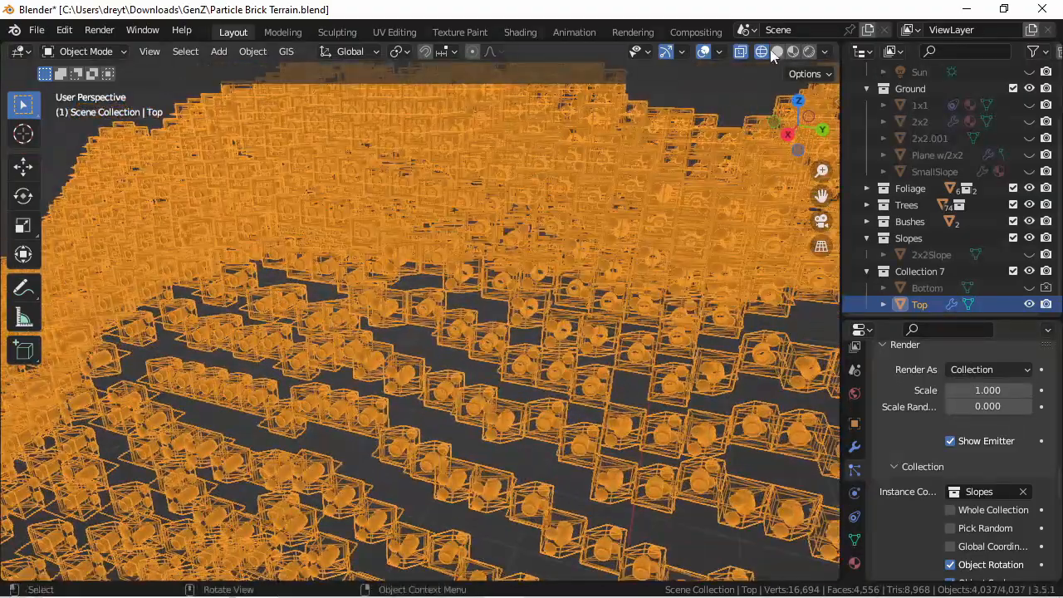
click(777, 52)
middle_drag(559, 247, 512, 262)
middle_drag(246, 311, 336, 318)
middle_drag(220, 301, 325, 321)
middle_drag(589, 329, 465, 325)
middle_drag(344, 252, 317, 268)
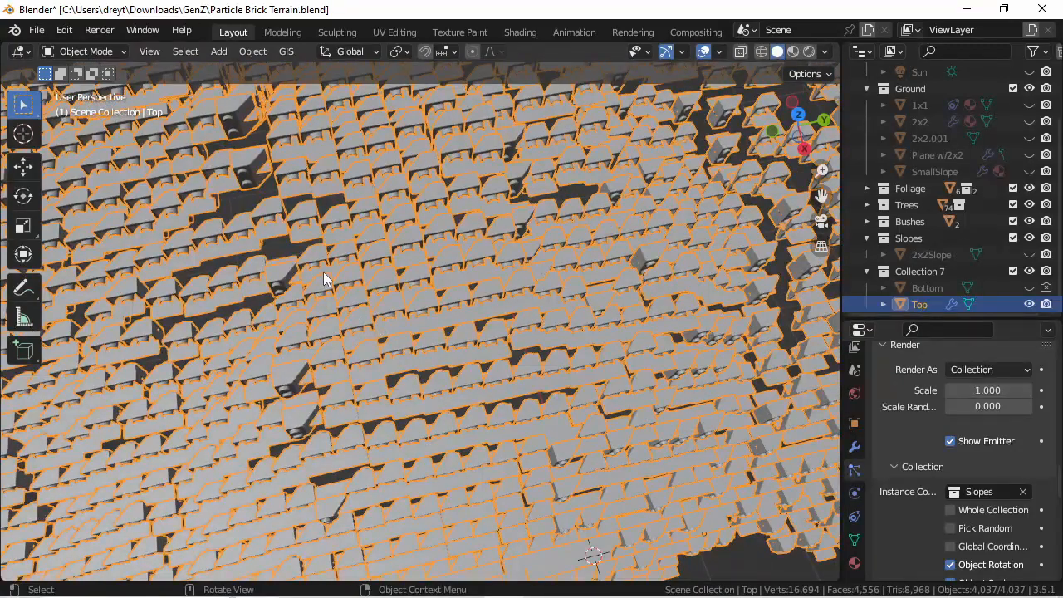
middle_drag(398, 266, 366, 257)
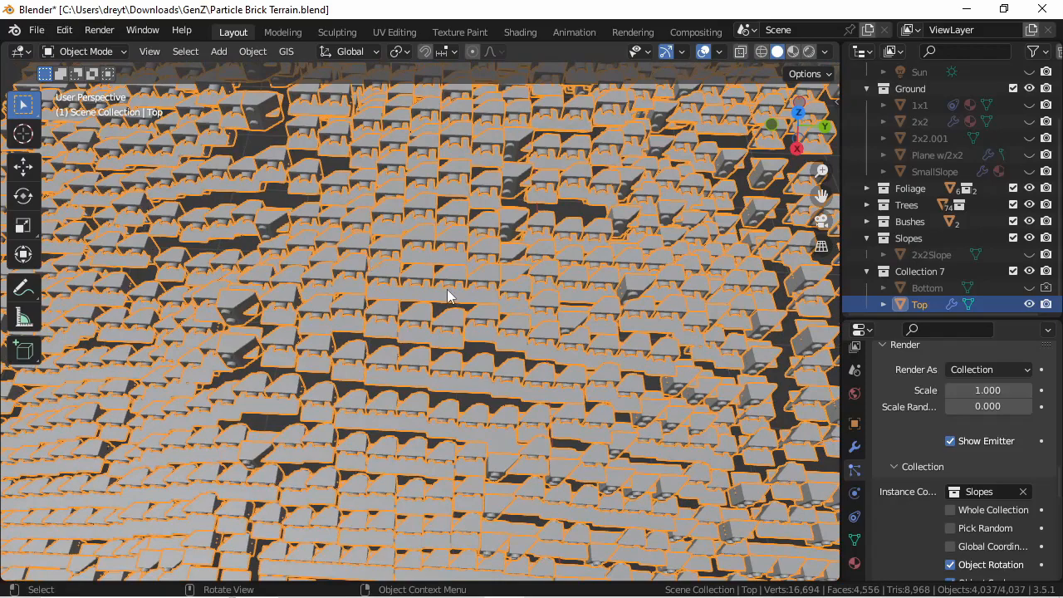
middle_drag(447, 289, 464, 328)
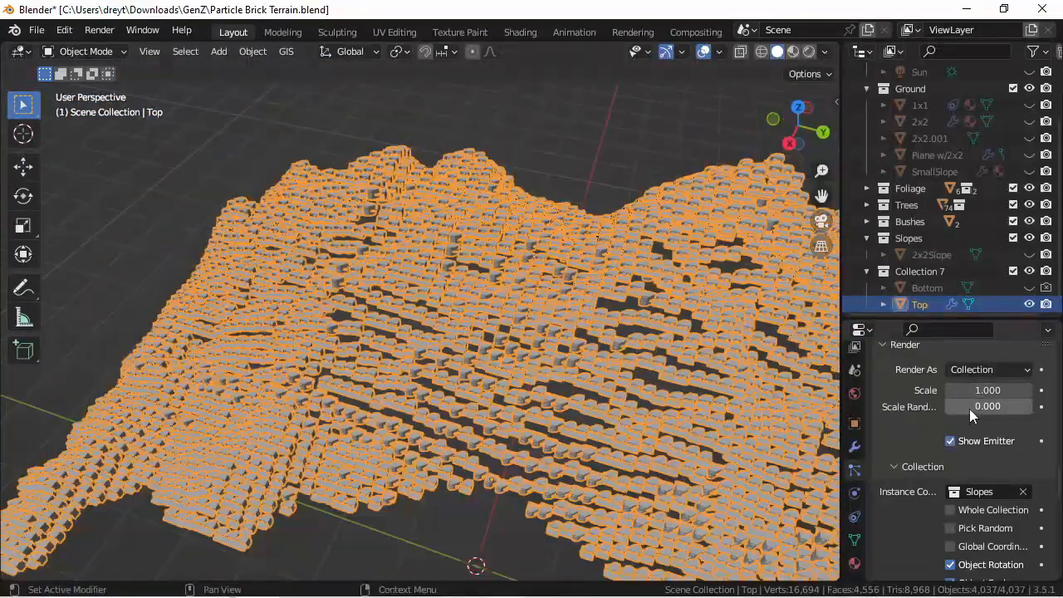
- Examine the layout of the slope bricks in the front and right orthographic views
scroll(940, 419, down, 7)
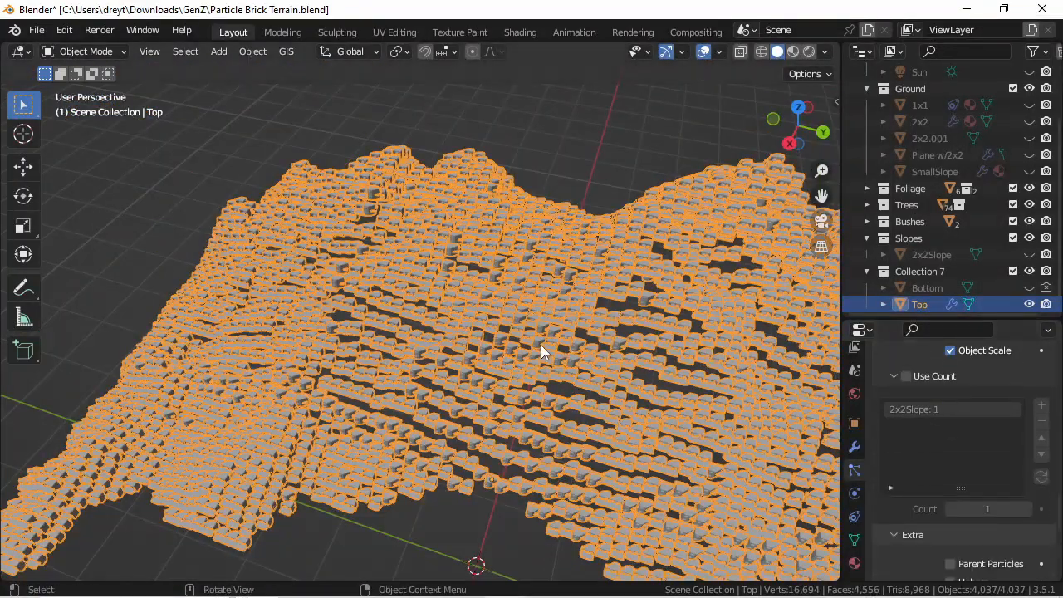
scroll(540, 344, down, 2)
middle_drag(535, 339, 541, 294)
key(KP_1)
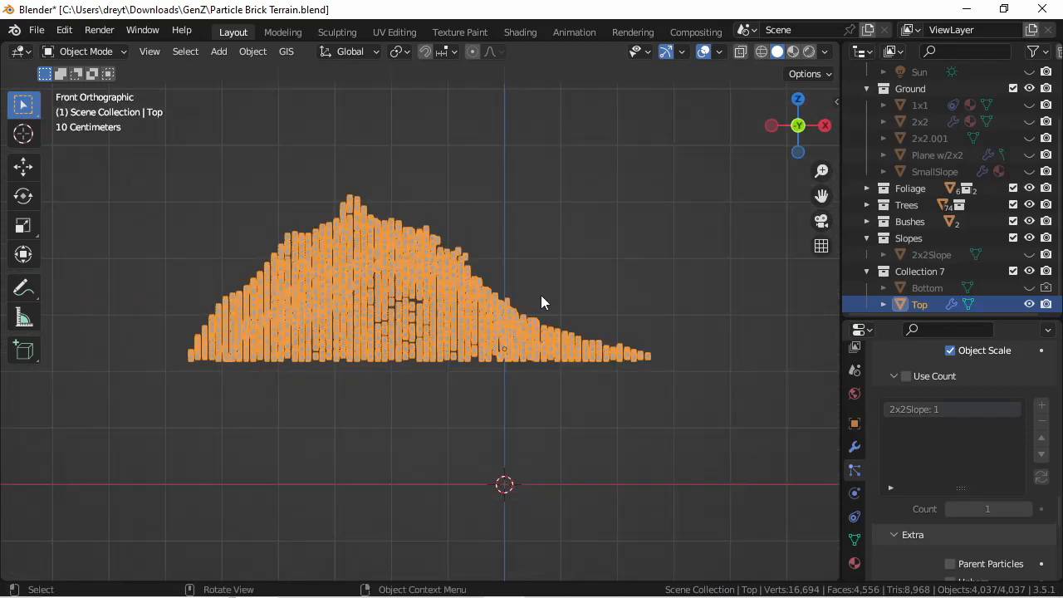
key(KP_3)
scroll(535, 303, up, 3)
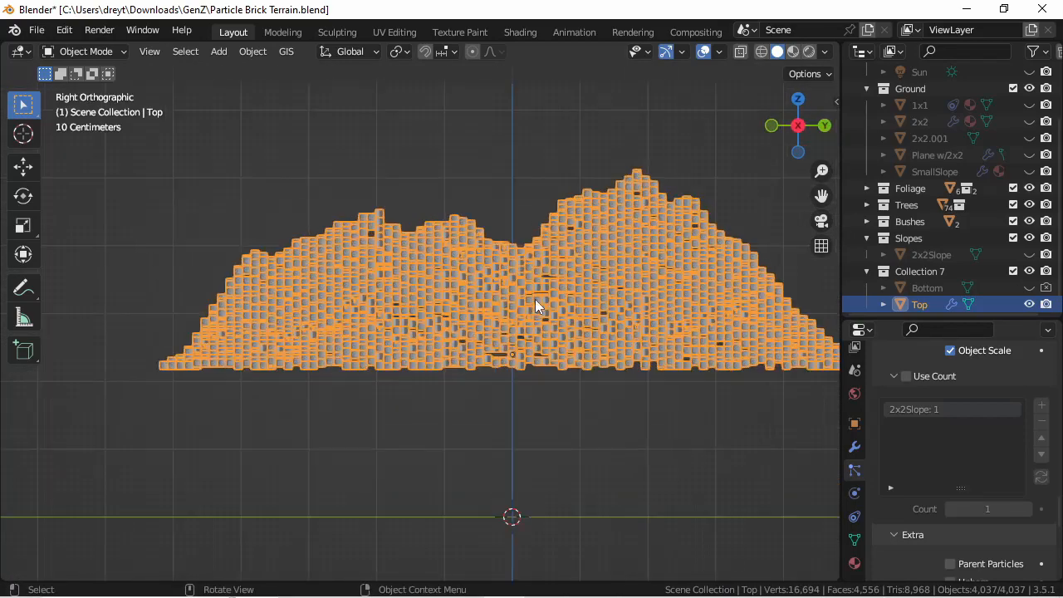
key(KP_1)
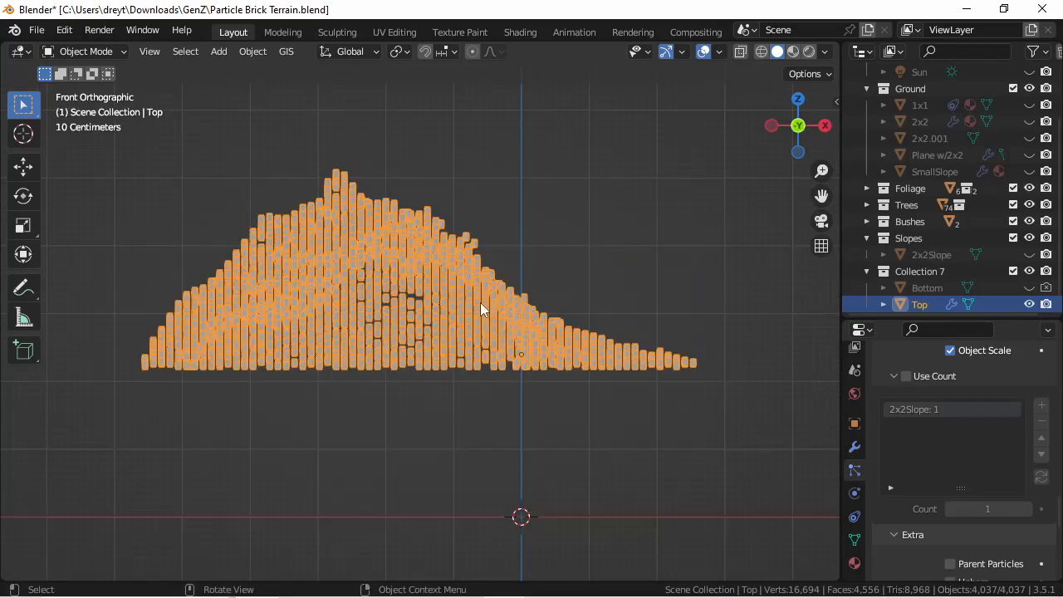
middle_drag(482, 308, 324, 323)
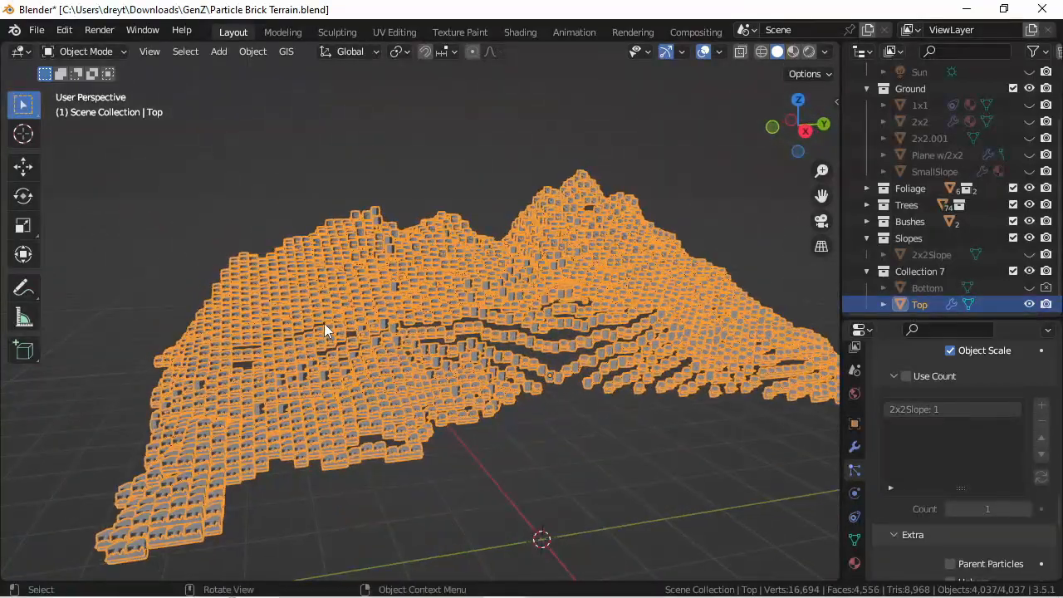
key(KP_3)
scroll(899, 449, down, 4)
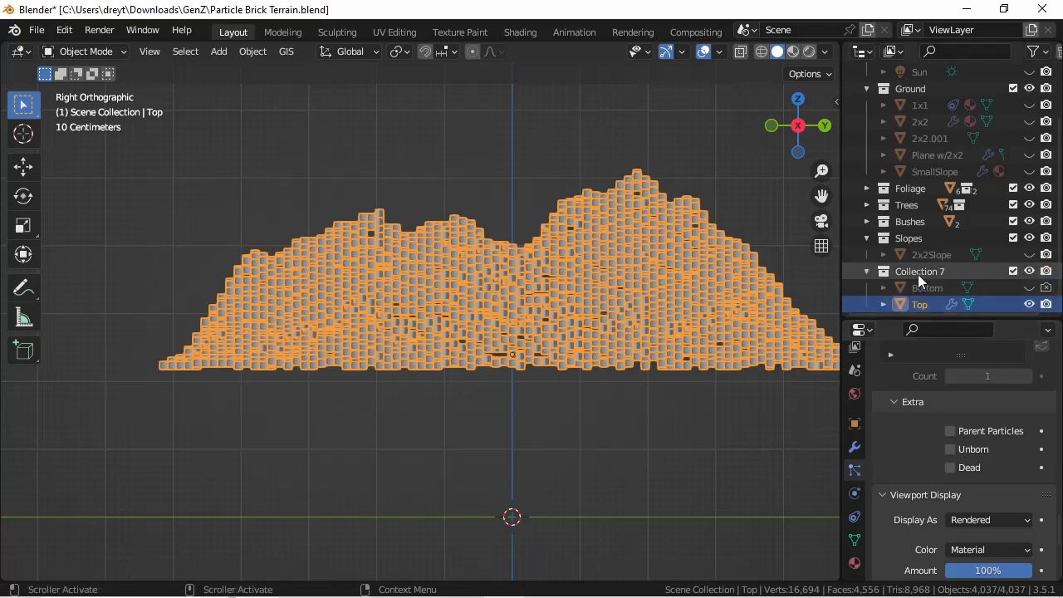
- Unhide the 2x2Slope brick in the Slopes collection and rotate it 90° about the global Y axis
click(908, 239)
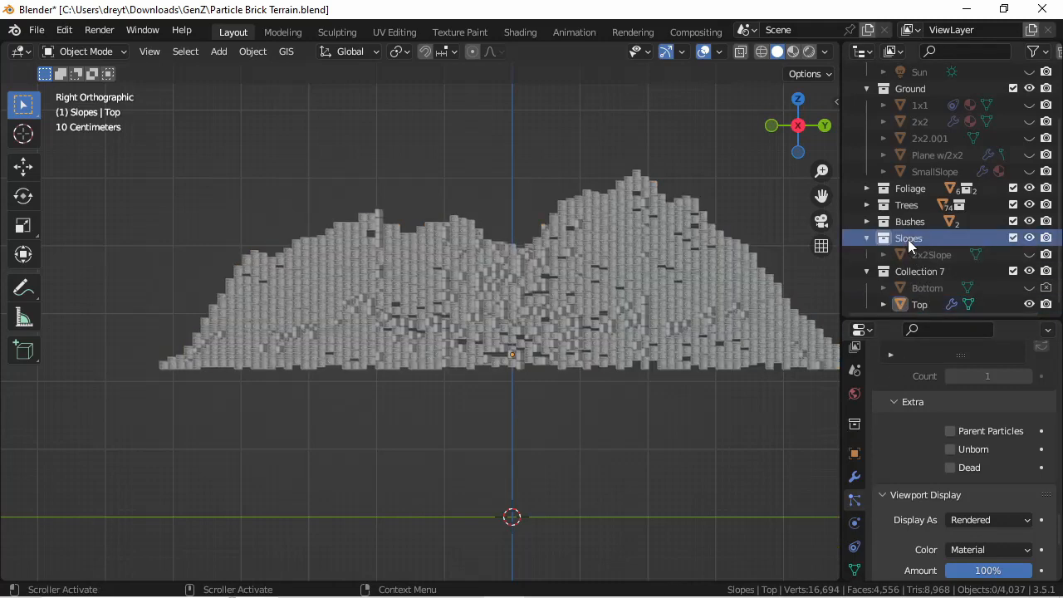
click(1027, 255)
middle_drag(499, 494, 462, 309)
key(KP_1)
scroll(463, 309, up, 3)
shift+middle_drag(483, 251, 428, 300)
scroll(428, 300, up, 3)
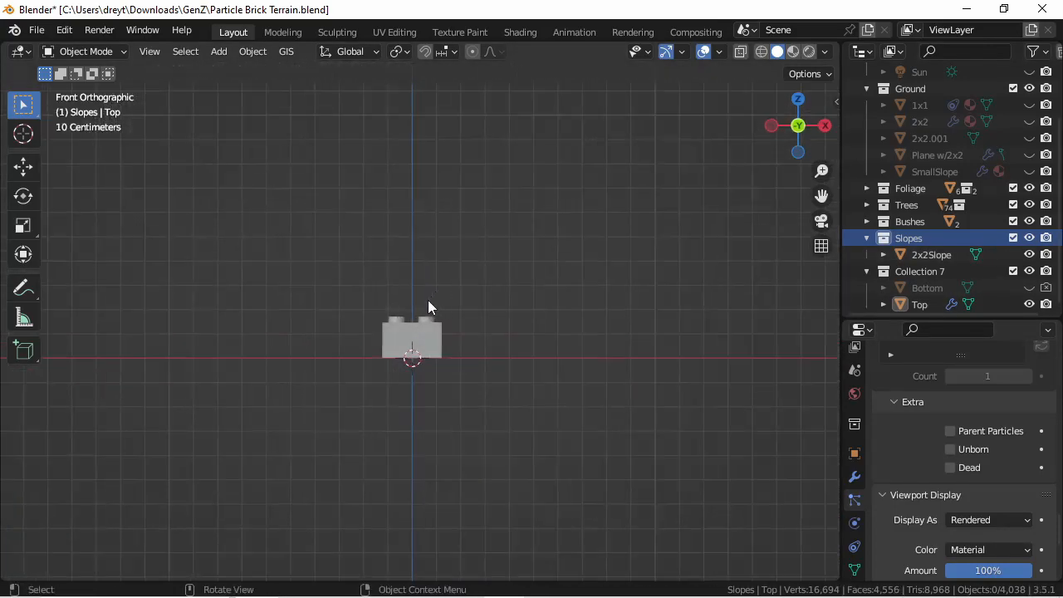
click(411, 328)
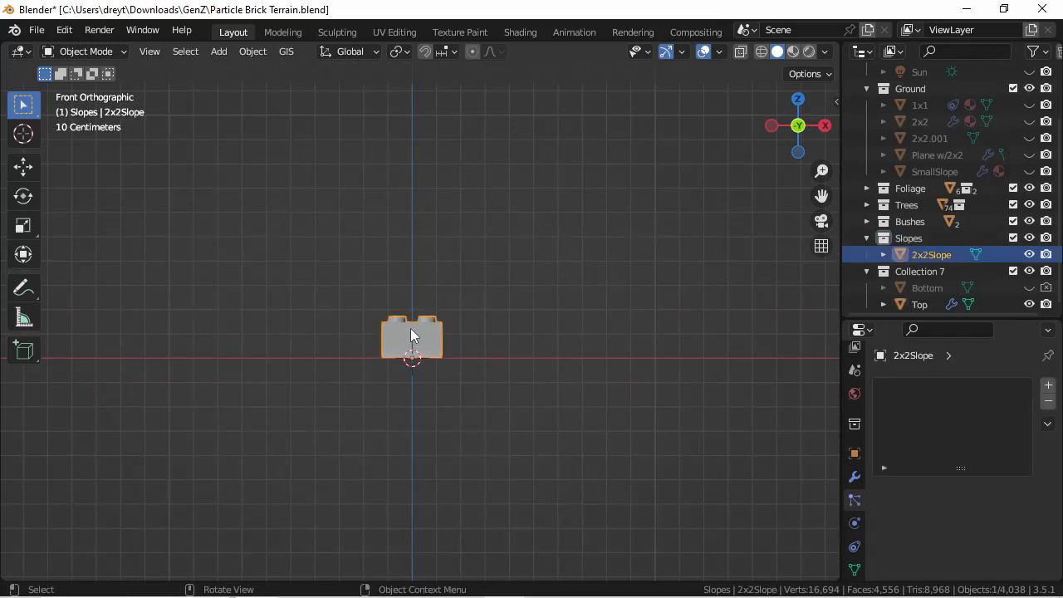
key(r)
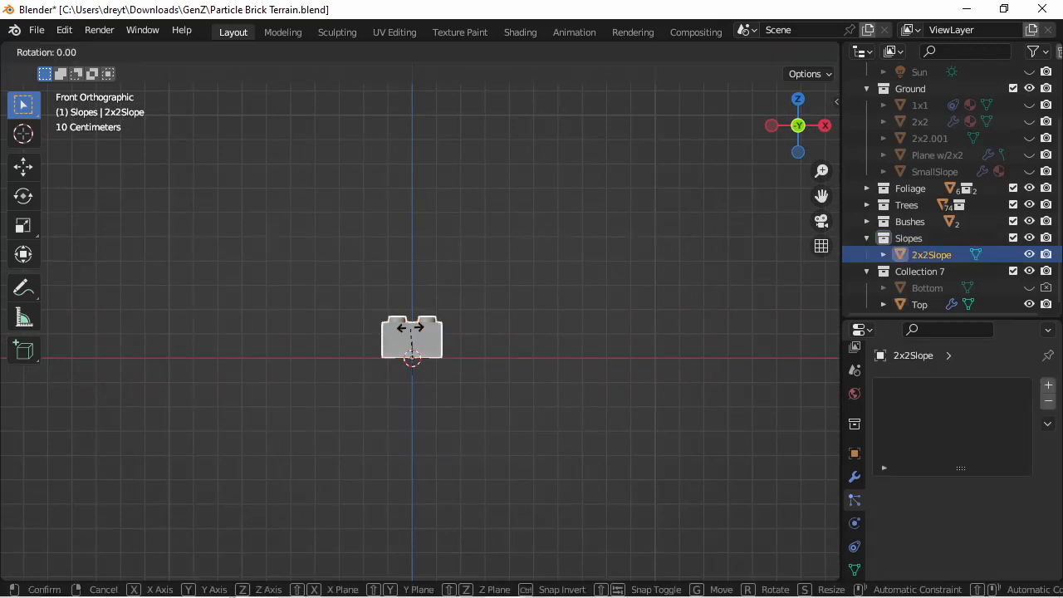
text(y)
text(90)
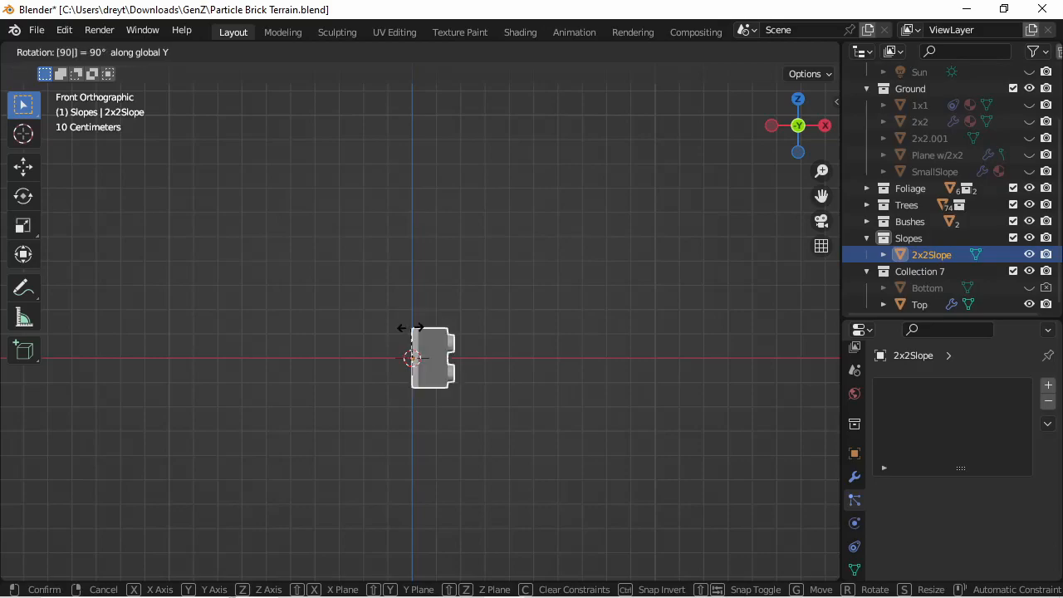
key(Return)
- Examine how the instanced slope bricks are oriented across the terrain from several sides
scroll(421, 186, down, 7)
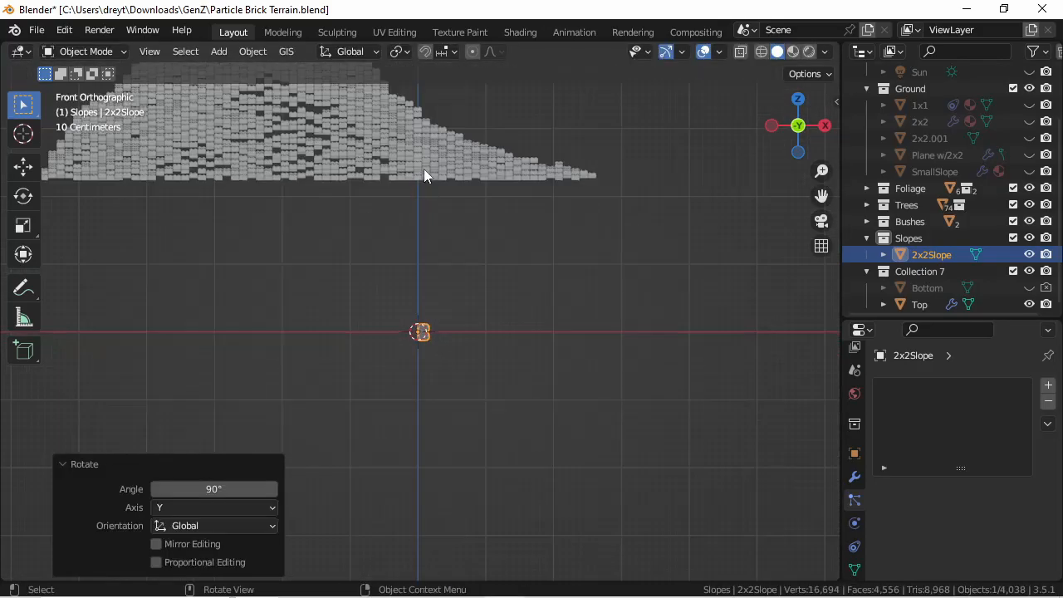
shift+middle_drag(423, 169, 219, 308)
scroll(472, 261, up, 5)
middle_drag(632, 296, 573, 274)
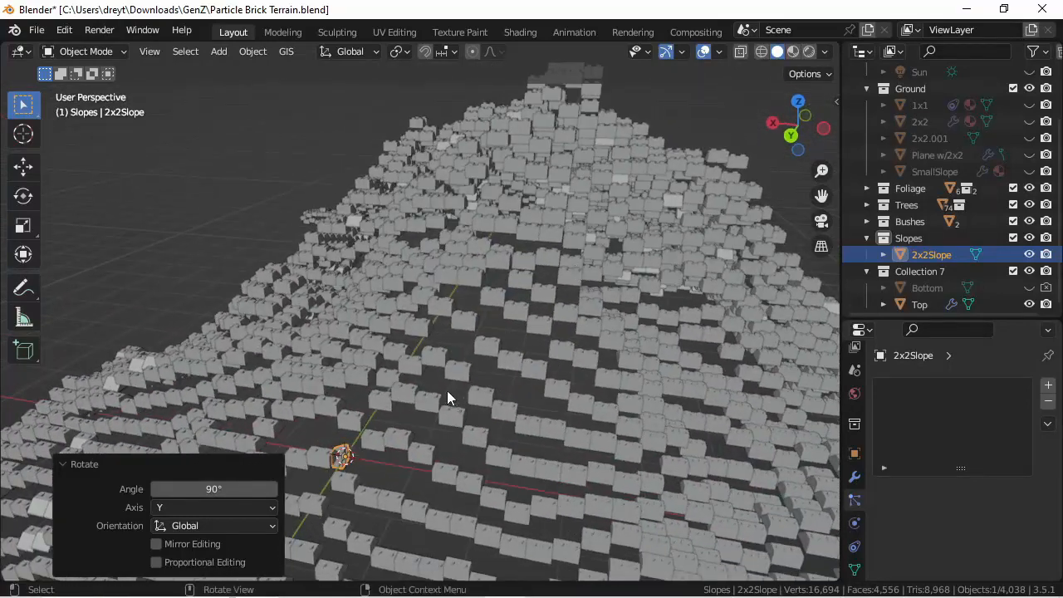
middle_drag(470, 408, 426, 360)
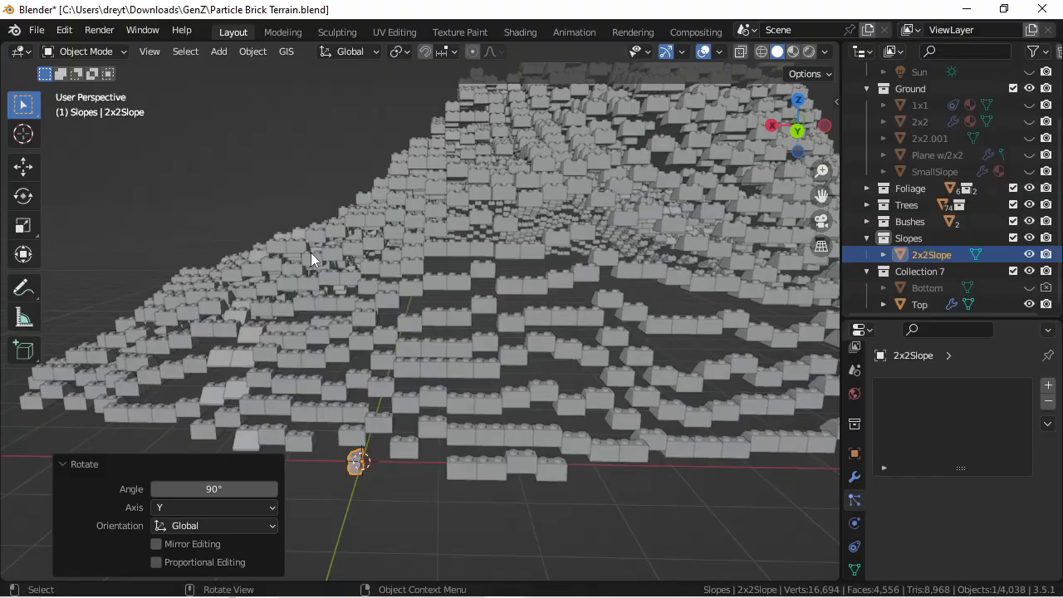
middle_drag(311, 252, 425, 220)
middle_drag(214, 236, 330, 243)
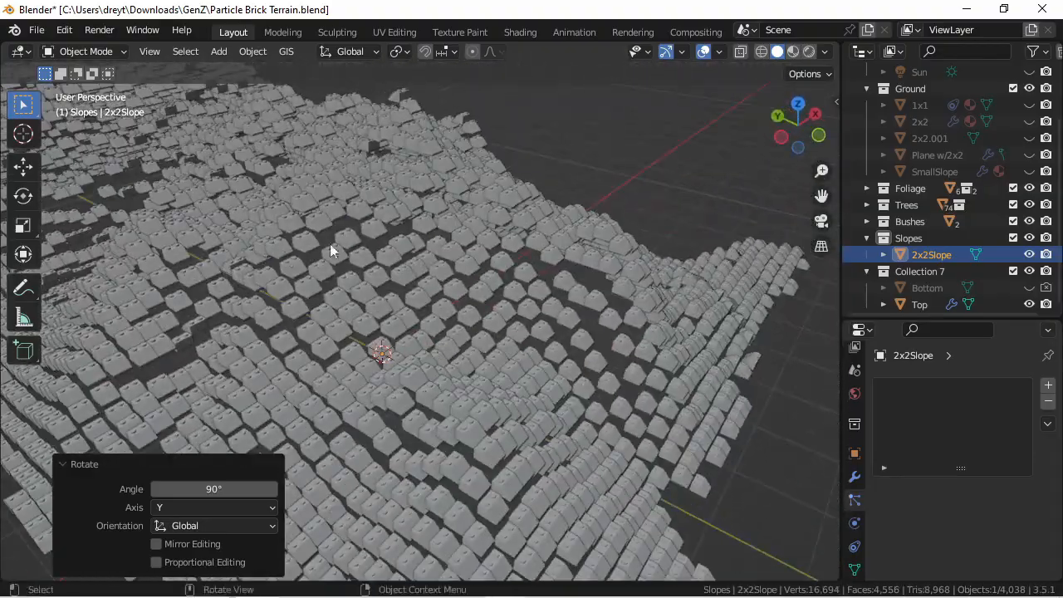
middle_drag(188, 315, 263, 263)
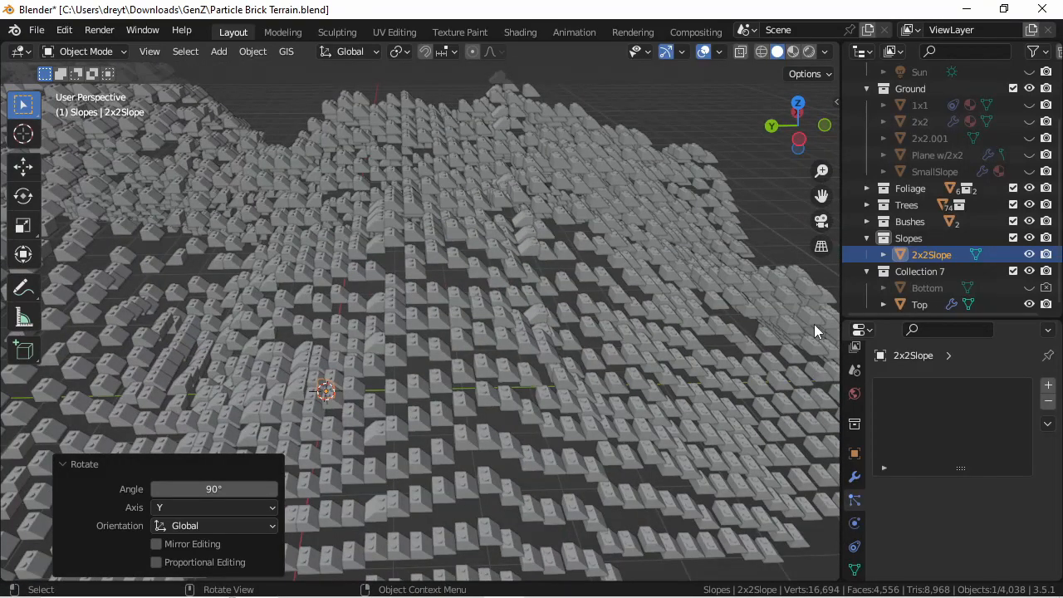
scroll(463, 269, down, 5)
middle_drag(504, 340, 424, 349)
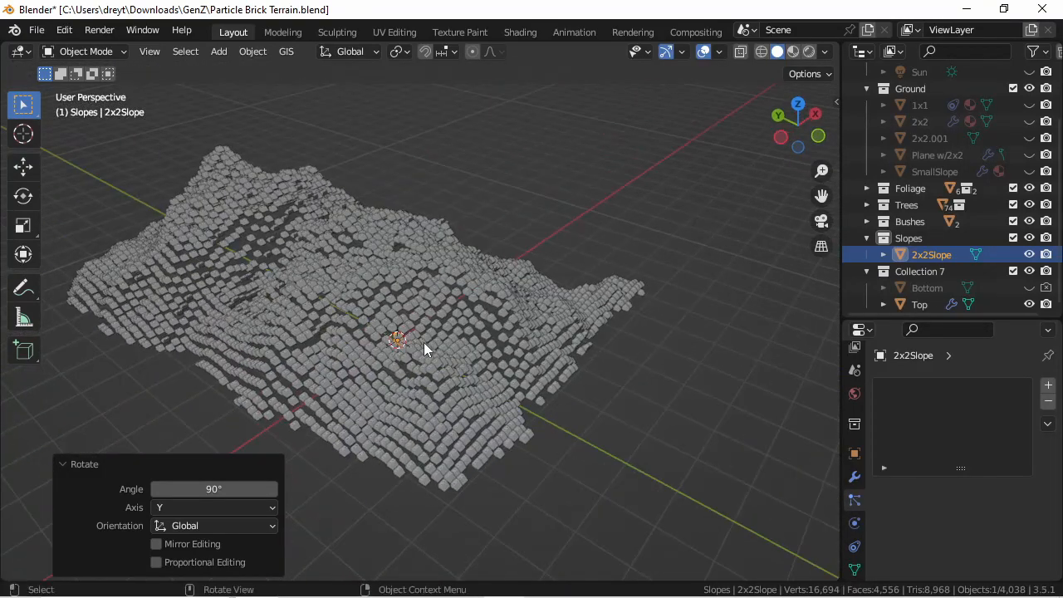
- Duplicate the 2x2Slope brick in place and rotate the copy 180° about the global X axis
key(KP_5)
key(KP_1)
scroll(459, 371, up, 2)
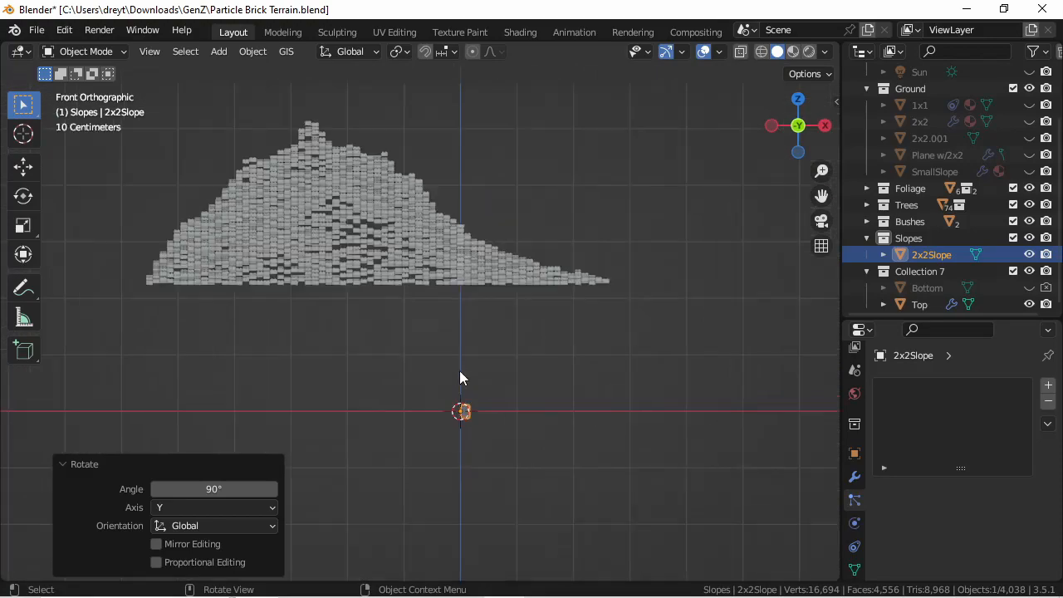
shift+middle_drag(533, 430, 434, 268)
scroll(479, 267, up, 5)
scroll(432, 269, up, 2)
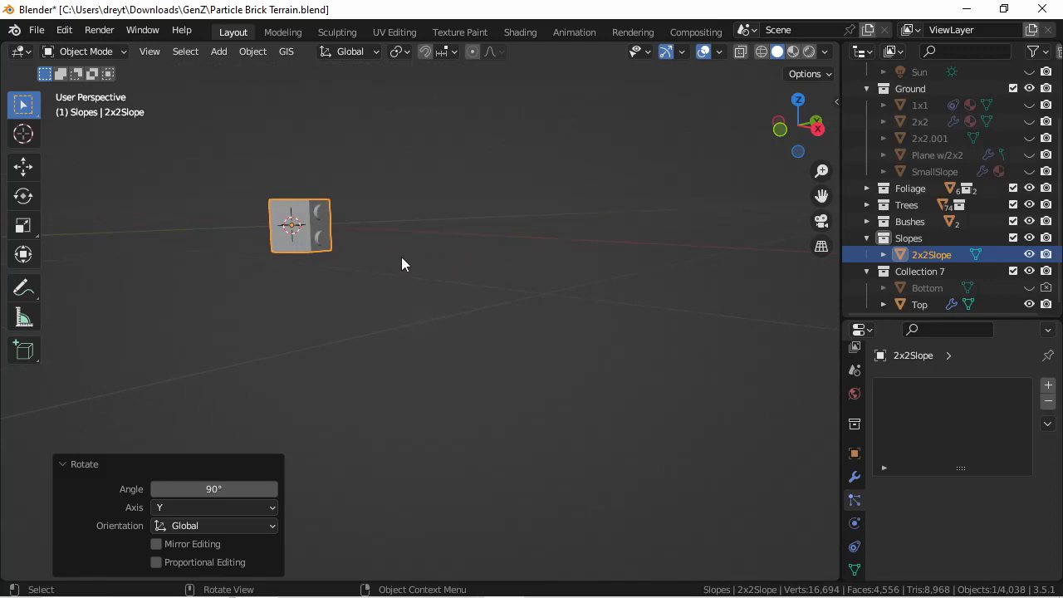
key(KP_3)
scroll(321, 332, up, 4)
shift+middle_drag(490, 226, 404, 304)
scroll(310, 329, up, 3)
scroll(405, 289, down, 3)
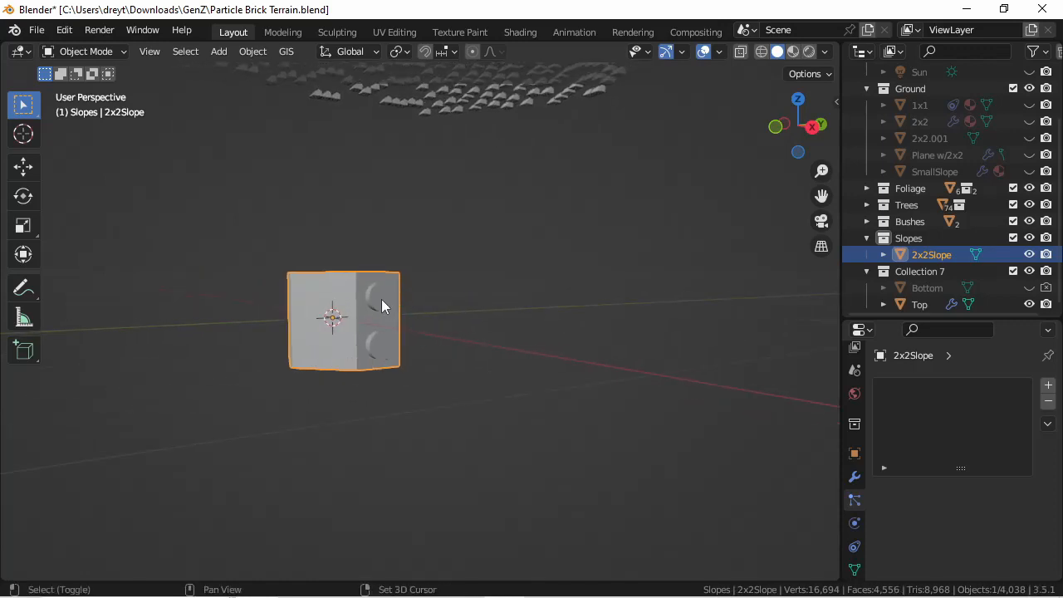
key(shift+d)
right_click(435, 202)
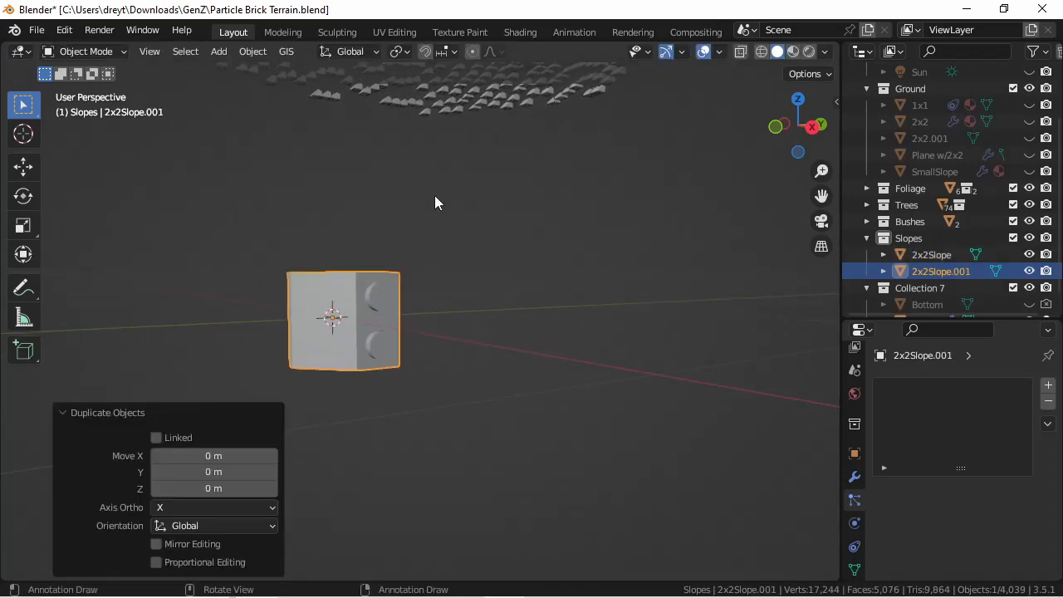
key(r)
text(x)
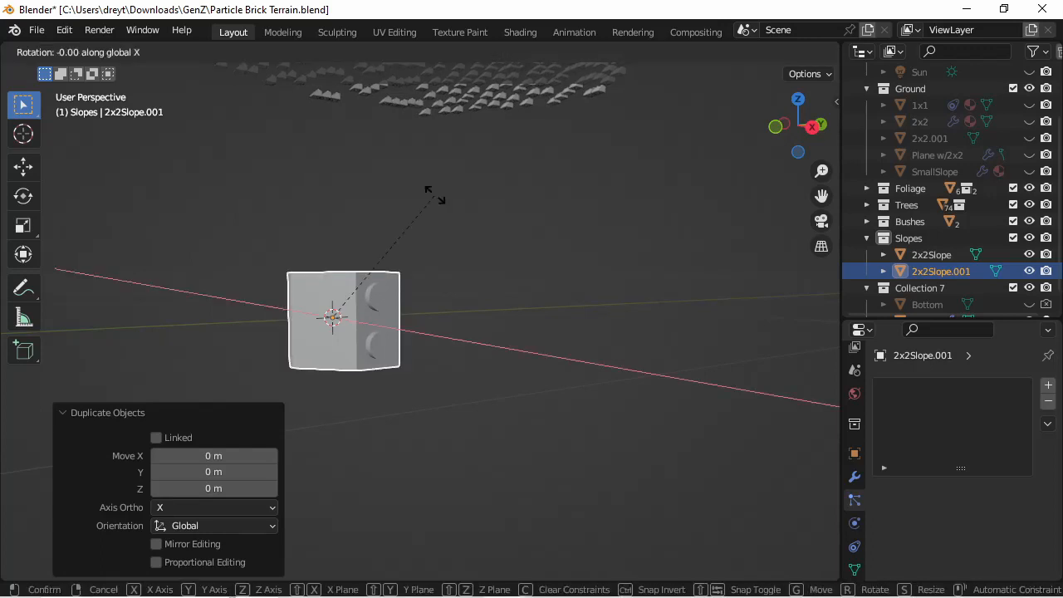
text(180)
key(Return)
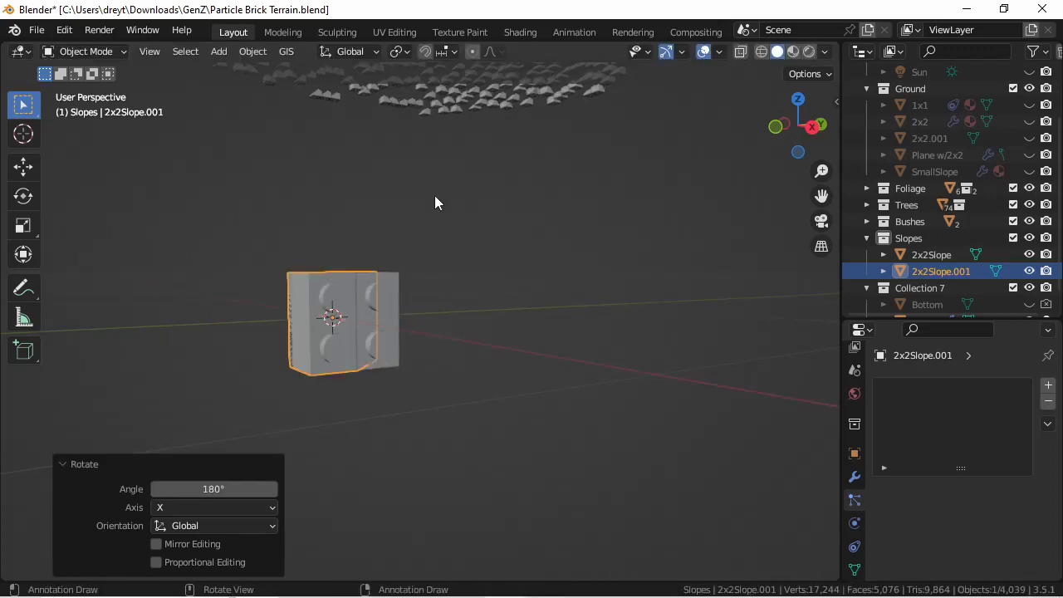
- Duplicate the original 2x2Slope brick in place again and rotate this copy 90° about the global X axis
click(931, 254)
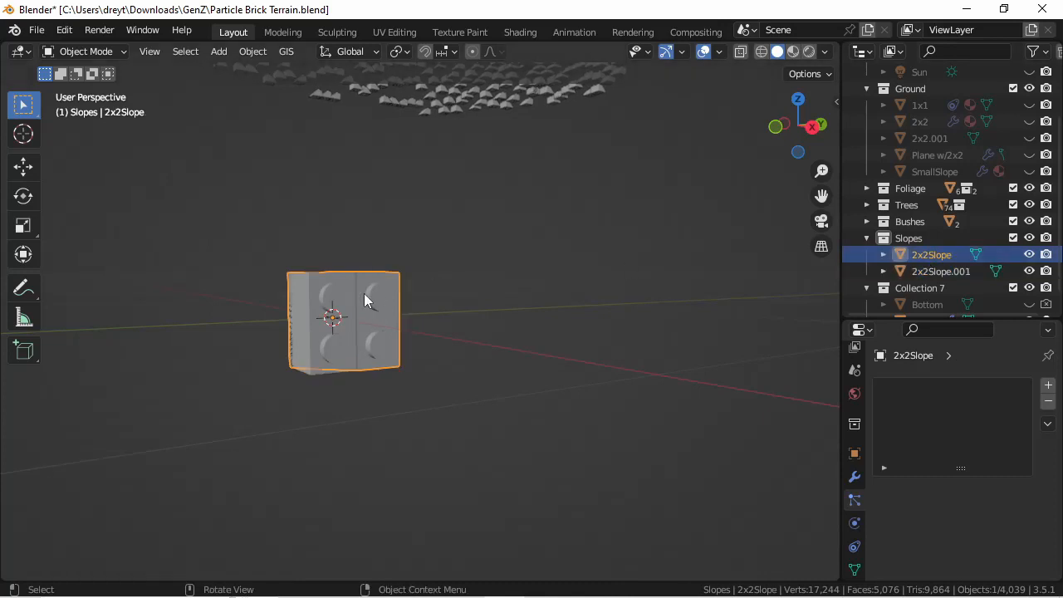
key(shift+d)
right_click(435, 200)
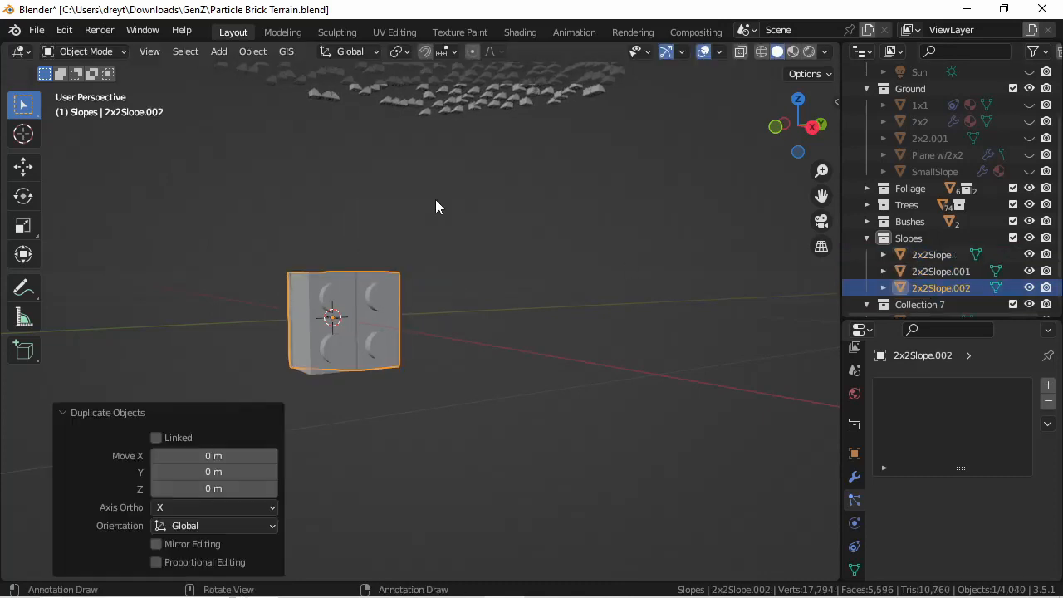
key(r)
text(x)
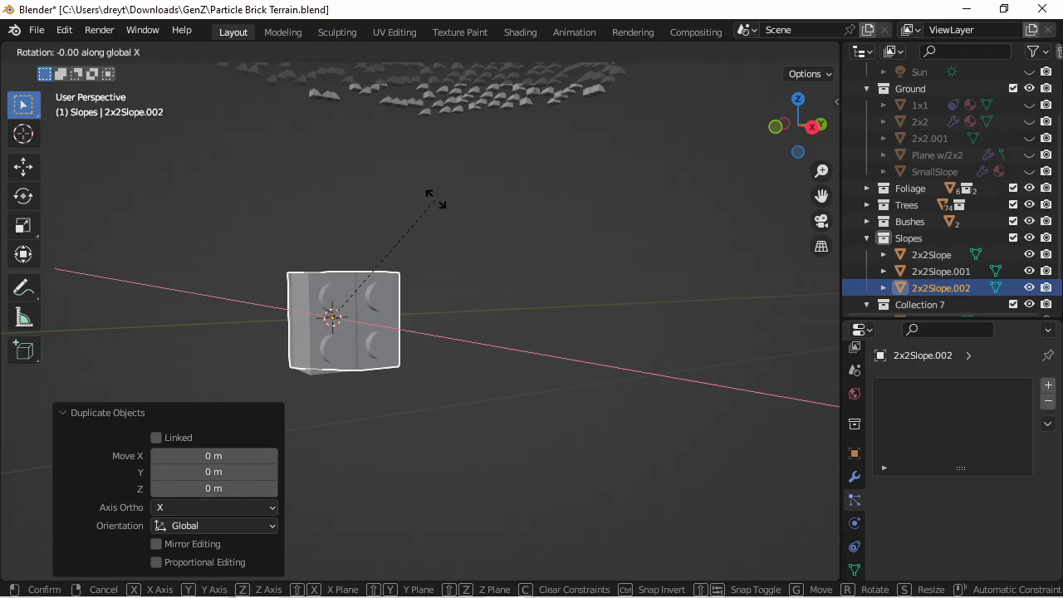
text(90)
key(Return)
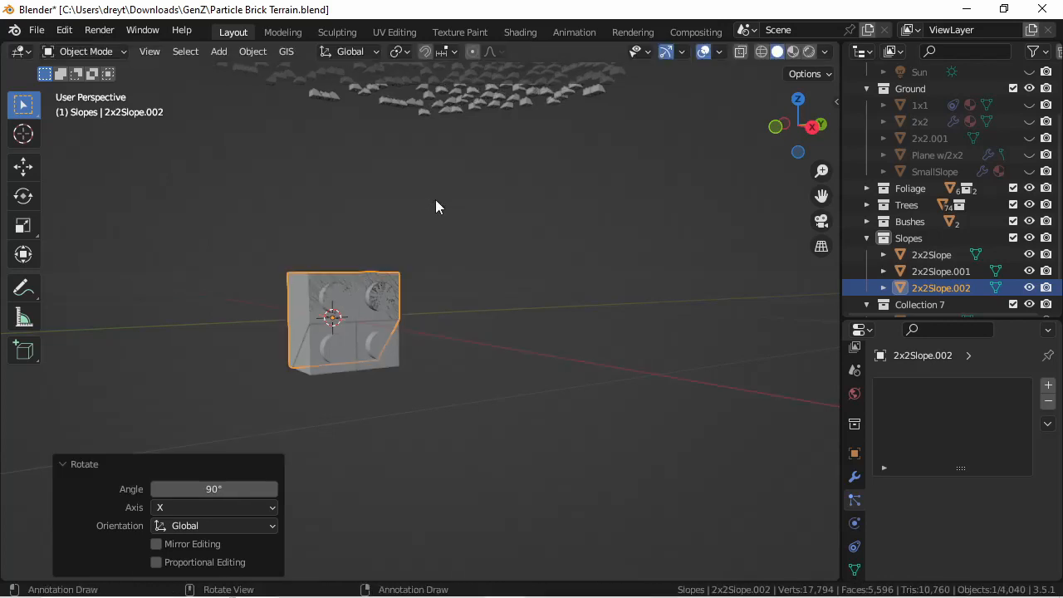
- Make a third in-place copy of the original 2x2Slope brick and rotate it -90° about the global X axis
click(929, 255)
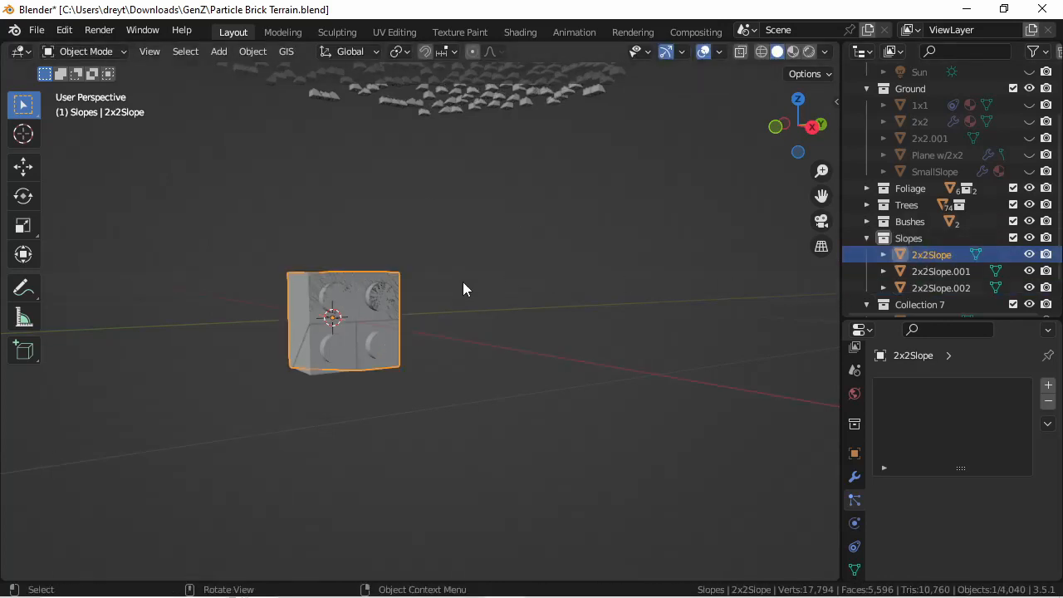
key(shift+d)
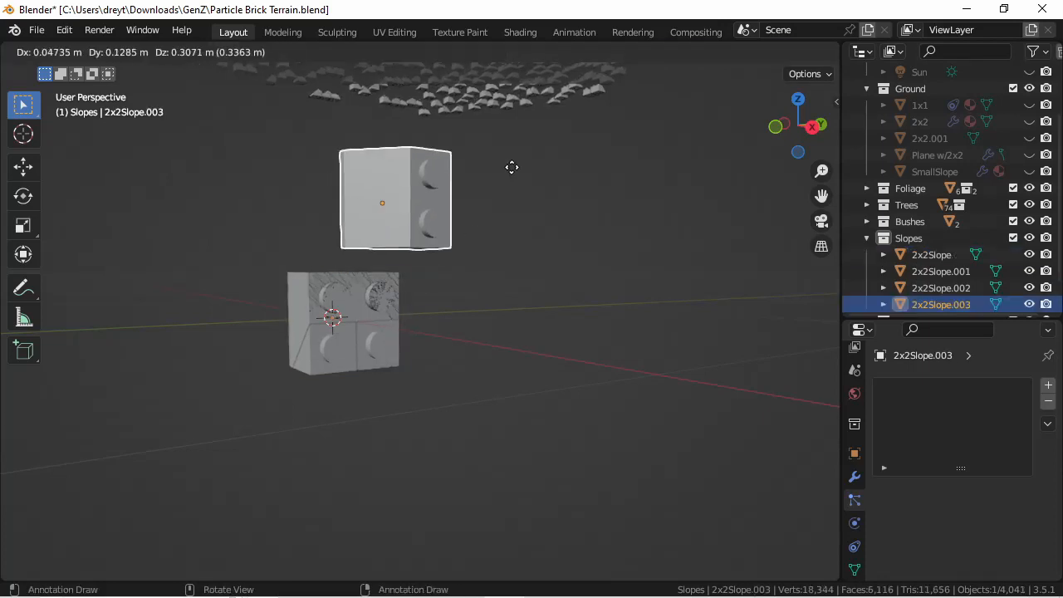
right_click(513, 167)
key(r)
text(x)
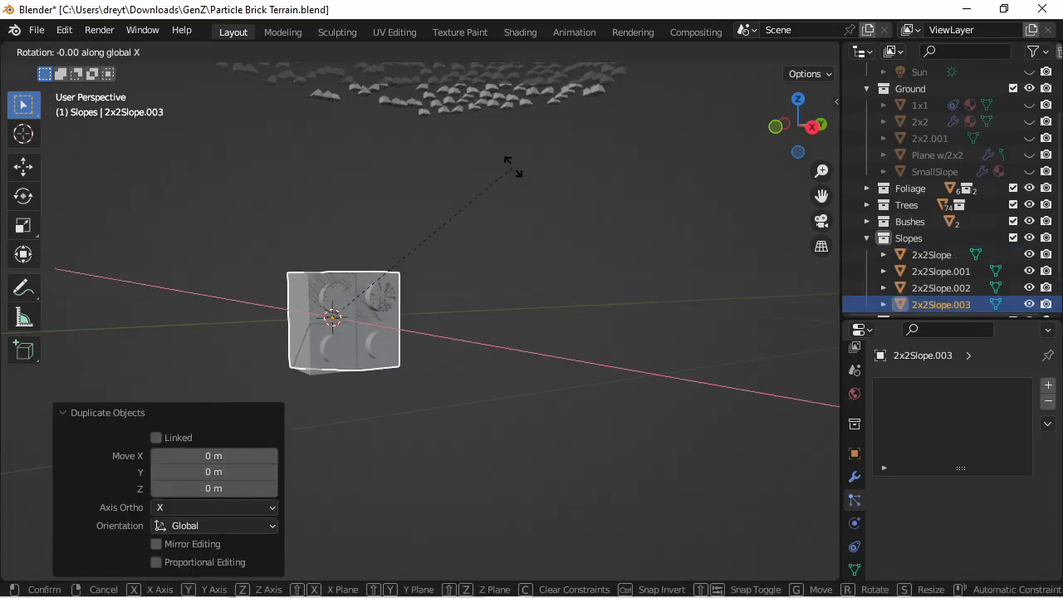
text(-90)
key(Return)
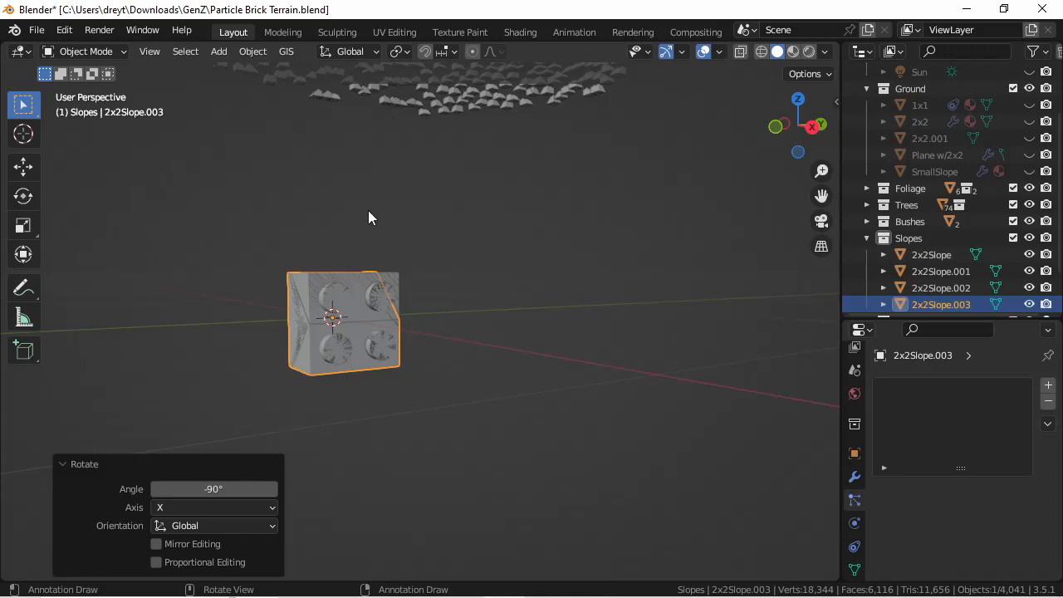
- Set the rotation phase of the Top terrain's hair particles to 0.5
scroll(429, 170, down, 8)
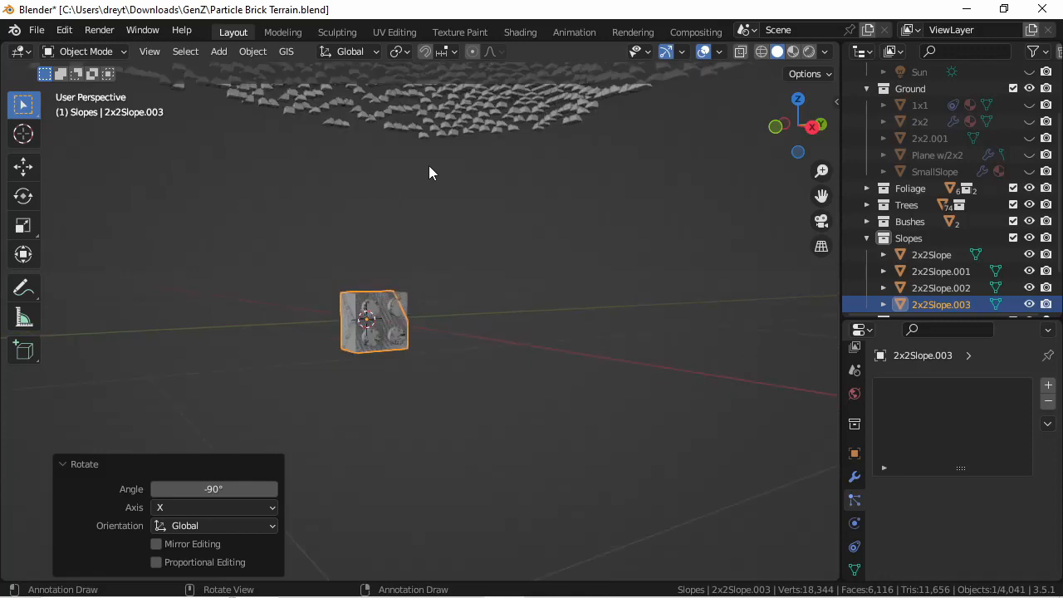
middle_drag(428, 165, 220, 207)
middle_drag(591, 246, 650, 291)
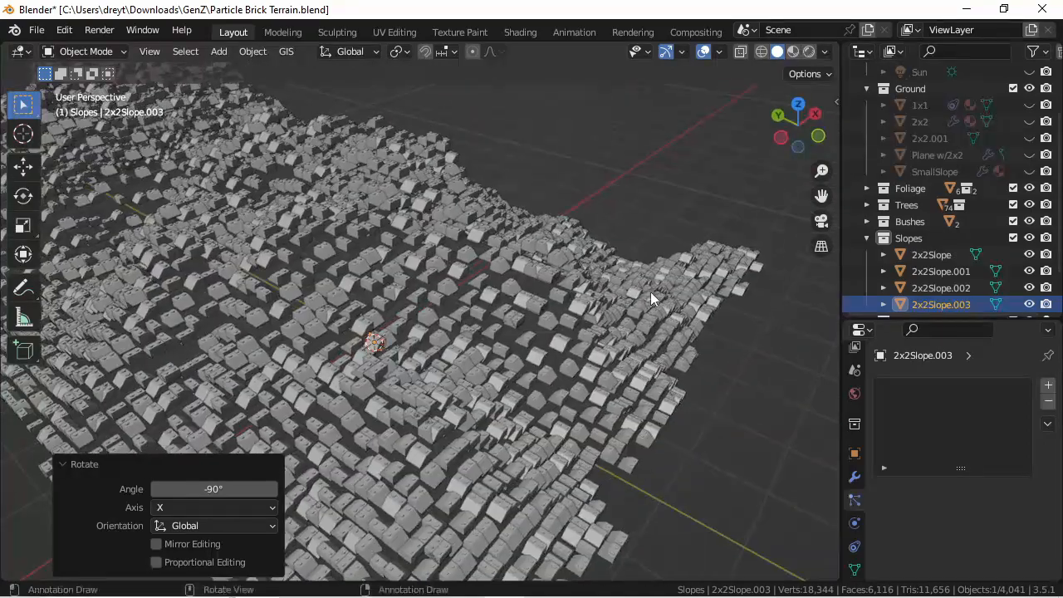
click(469, 214)
scroll(939, 507, down, 7)
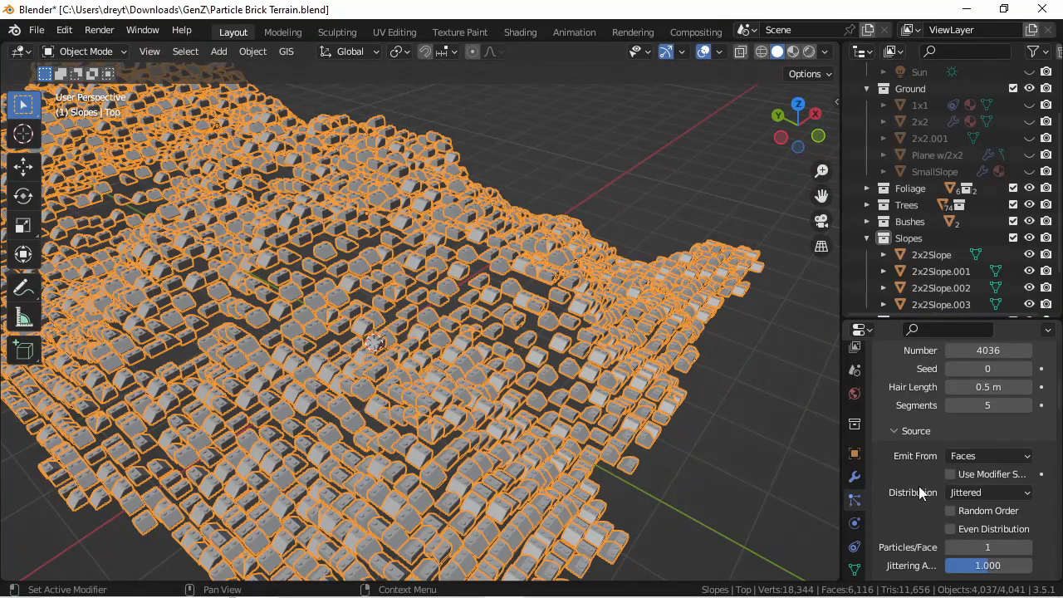
scroll(934, 442, down, 6)
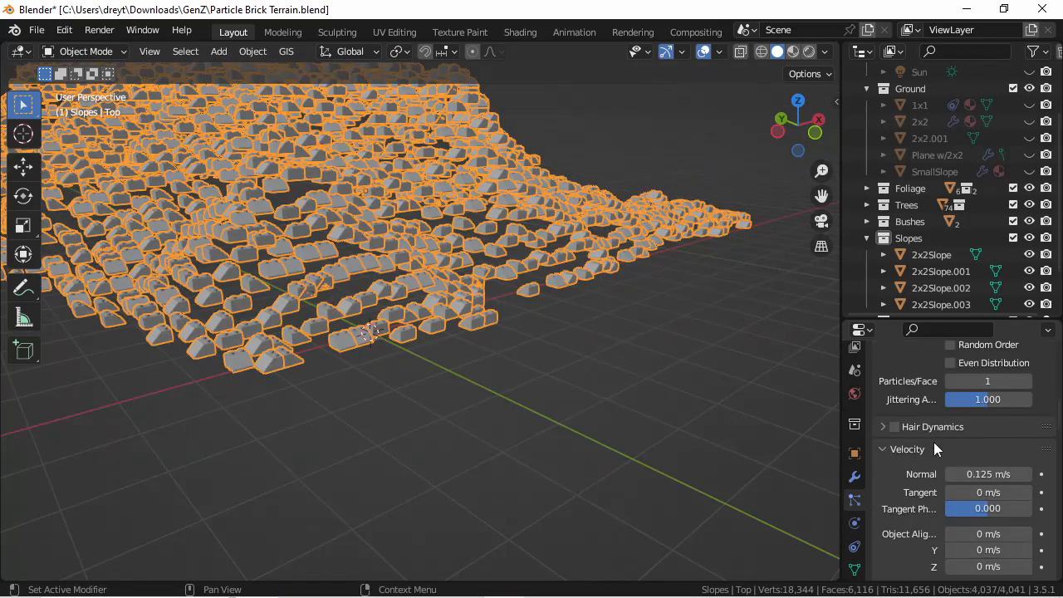
scroll(933, 443, down, 7)
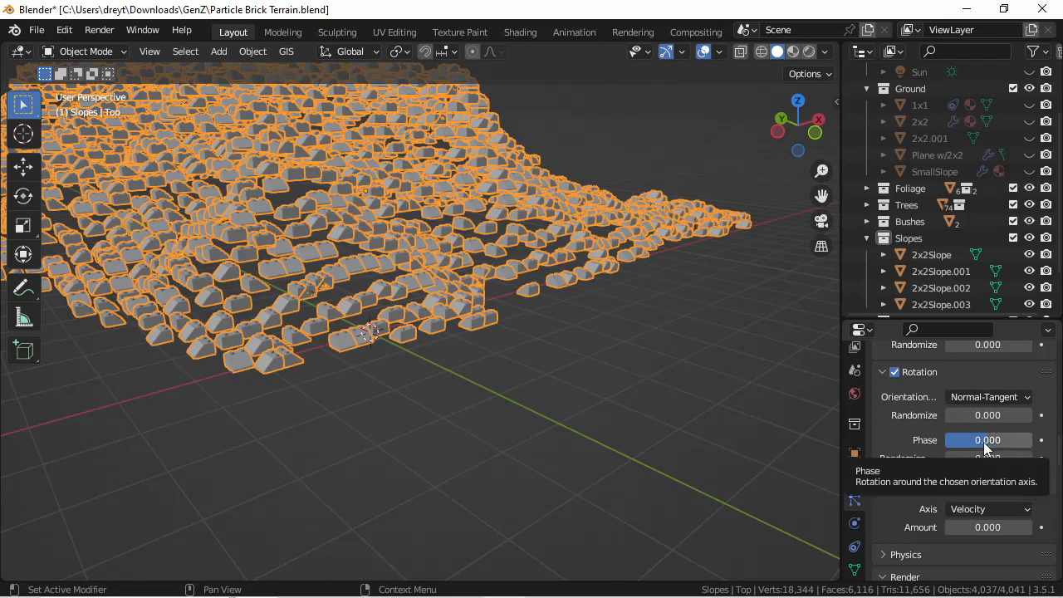
click(984, 441)
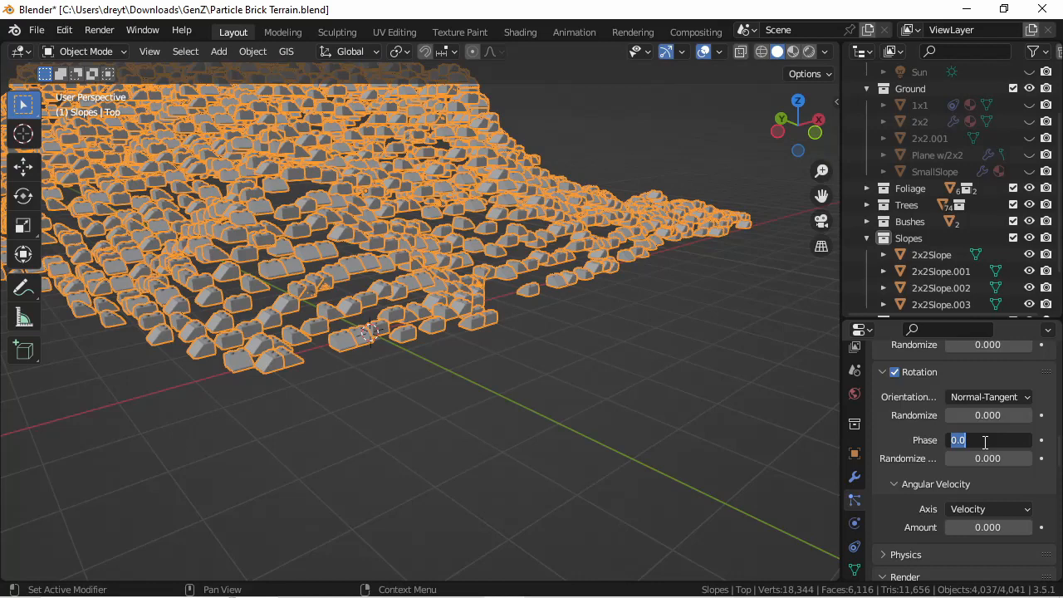
key(BackSpace)
text(.5)
key(Return)
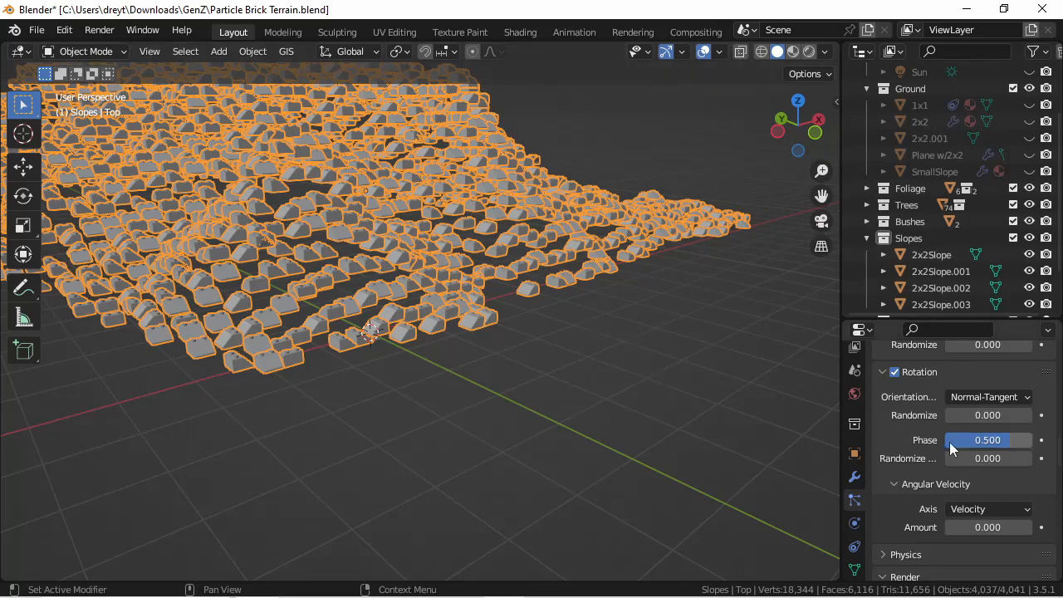
drag(990, 444, 991, 444)
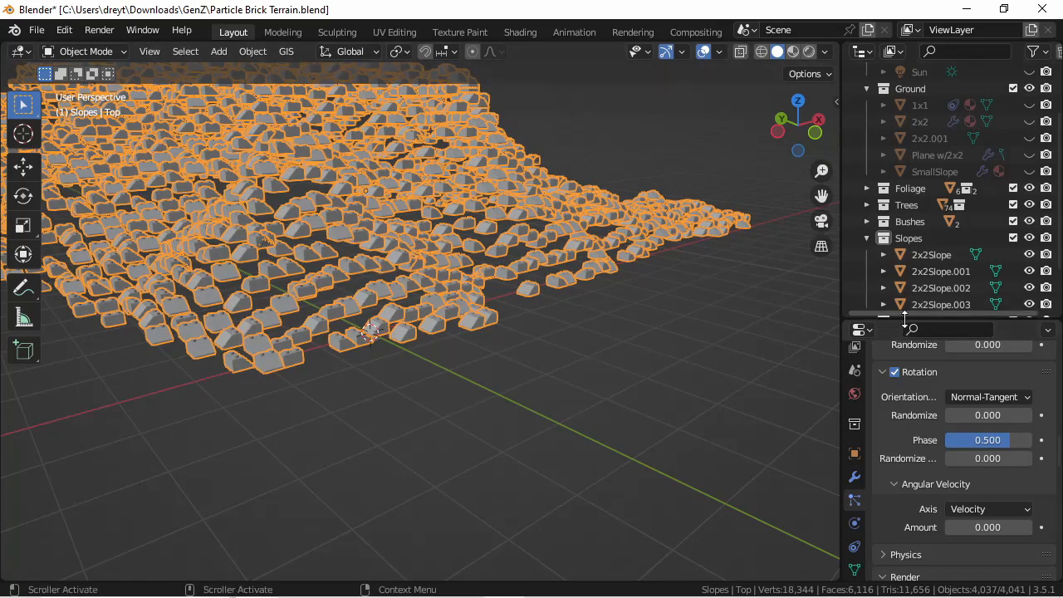
- Enlarge the object list and unhide Plane w/2x2 in the Ground collection
drag(901, 318, 921, 431)
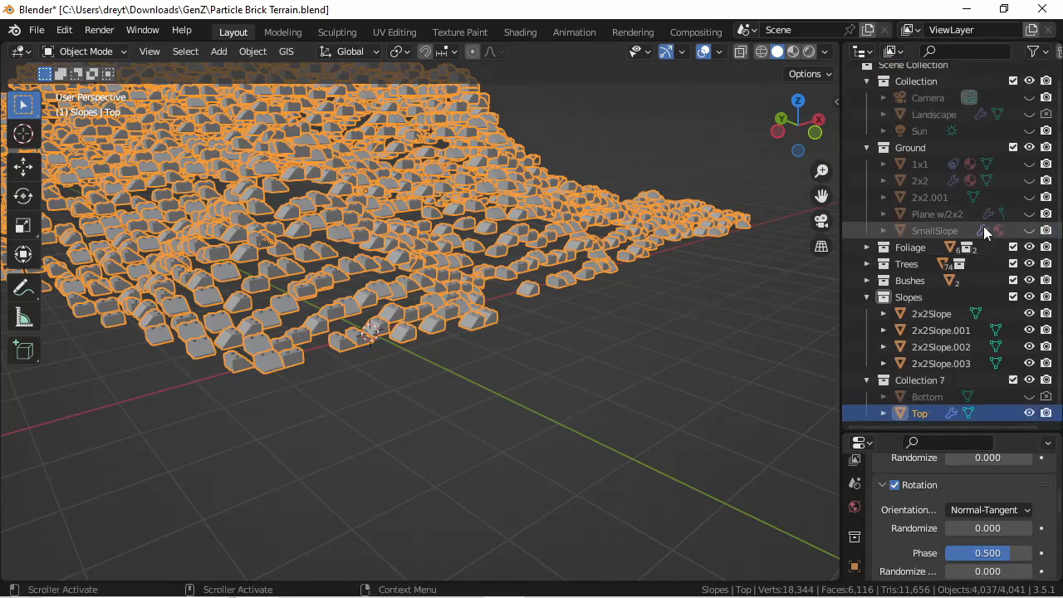
click(1029, 215)
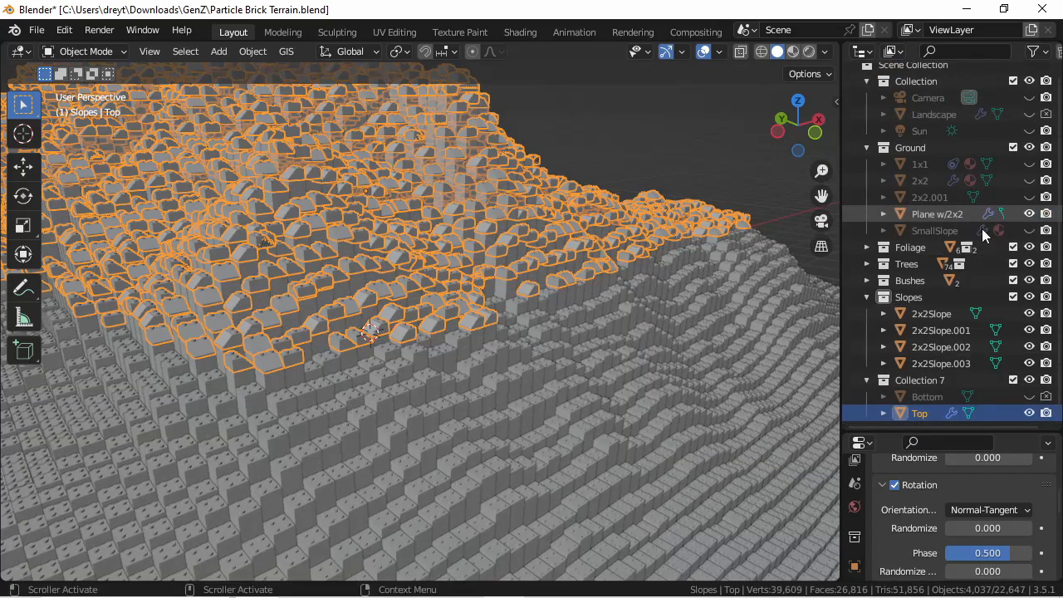
- Deselect everything and examine the slope-brick coverage of the mountain from several sides and distances
click(621, 144)
scroll(481, 279, down, 5)
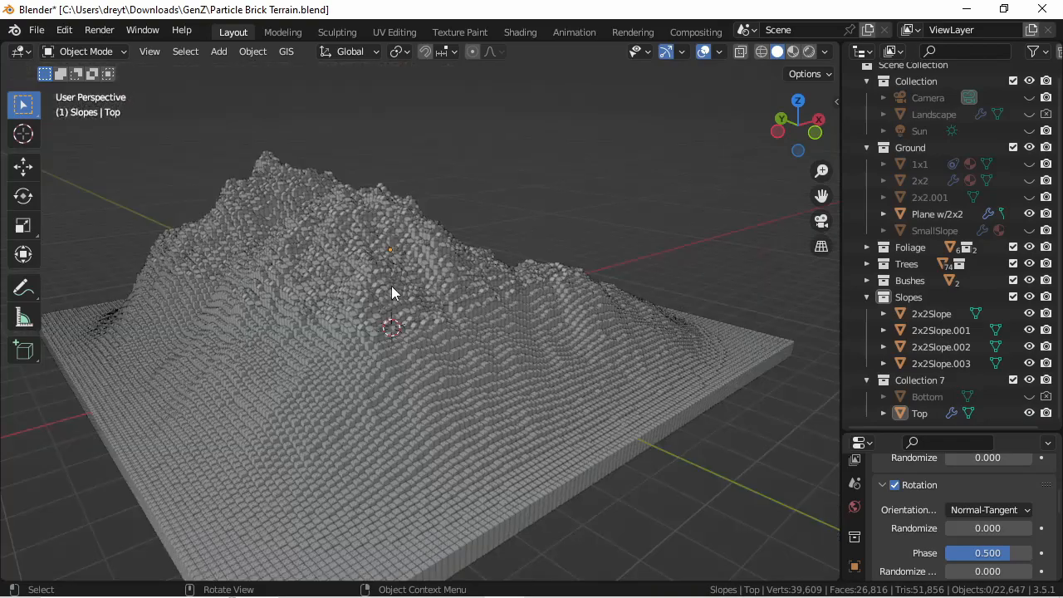
middle_drag(392, 286, 497, 296)
scroll(496, 296, up, 4)
middle_drag(385, 297, 424, 274)
scroll(338, 340, up, 3)
scroll(402, 331, down, 3)
scroll(424, 274, down, 5)
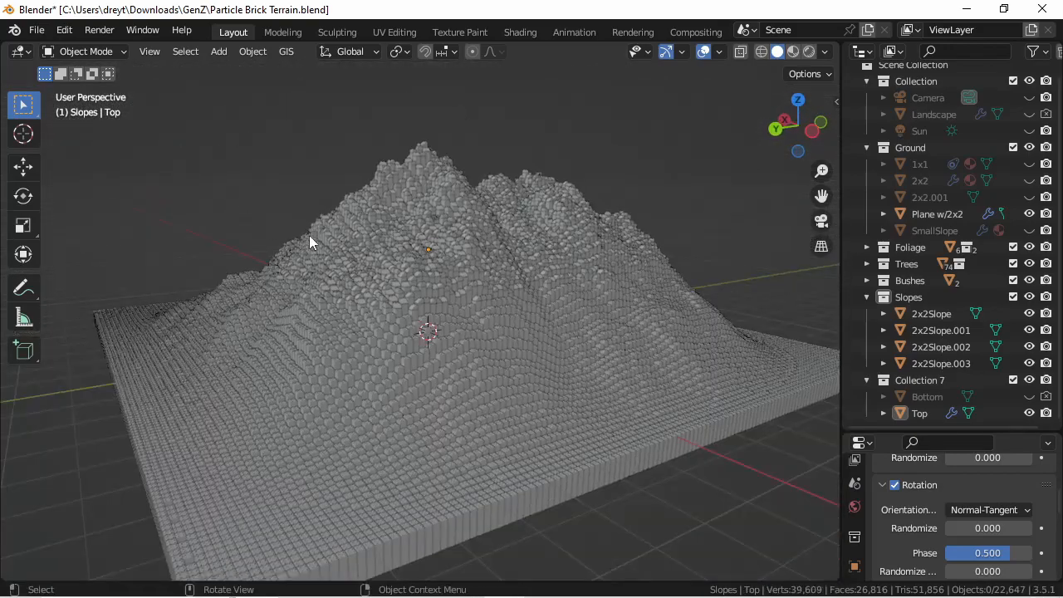
middle_drag(309, 235, 324, 233)
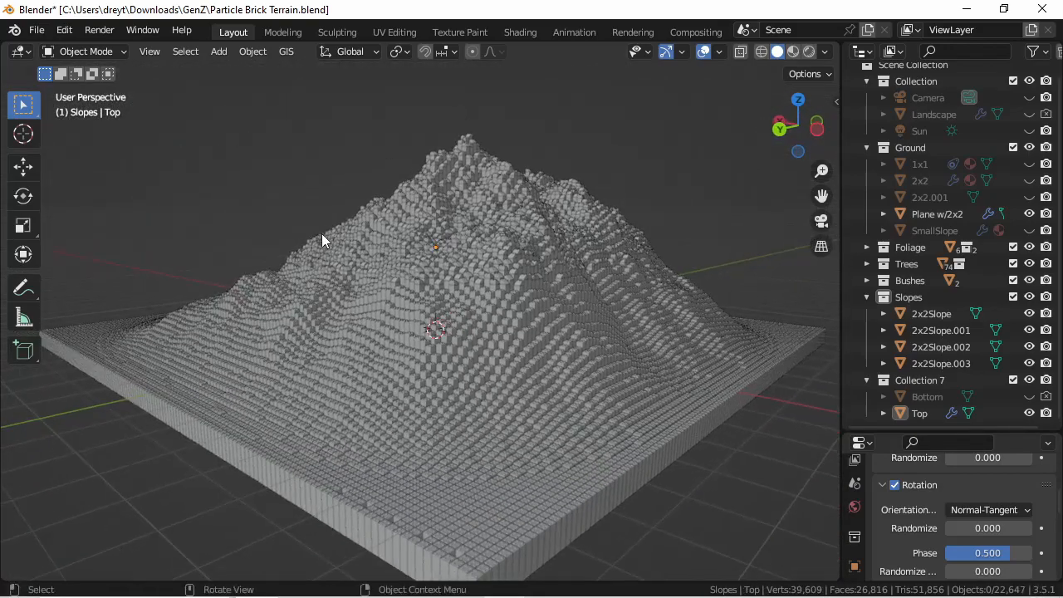
scroll(321, 234, up, 1)
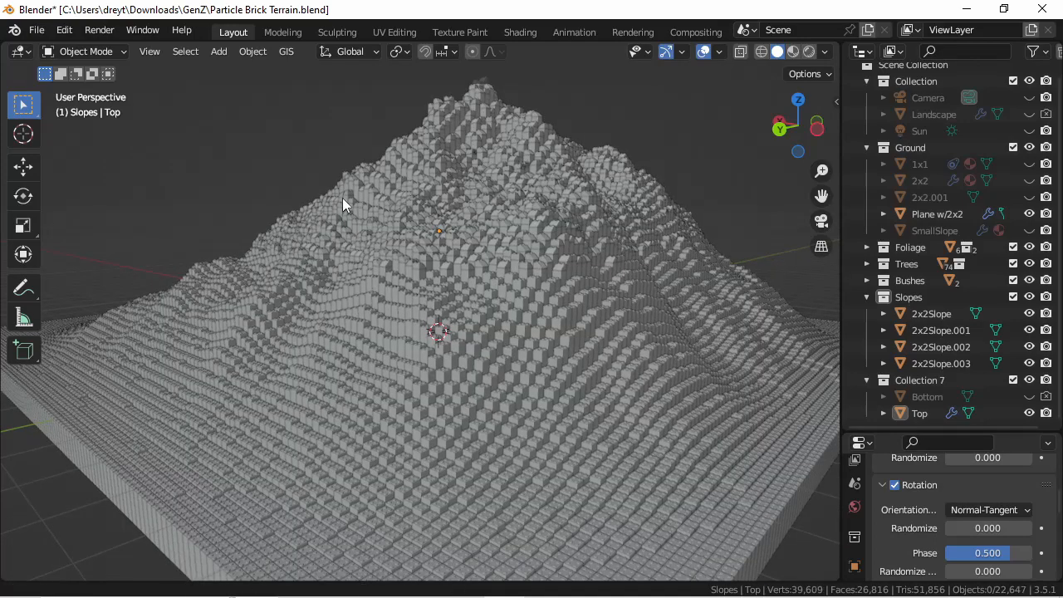
shift+middle_drag(342, 197, 348, 252)
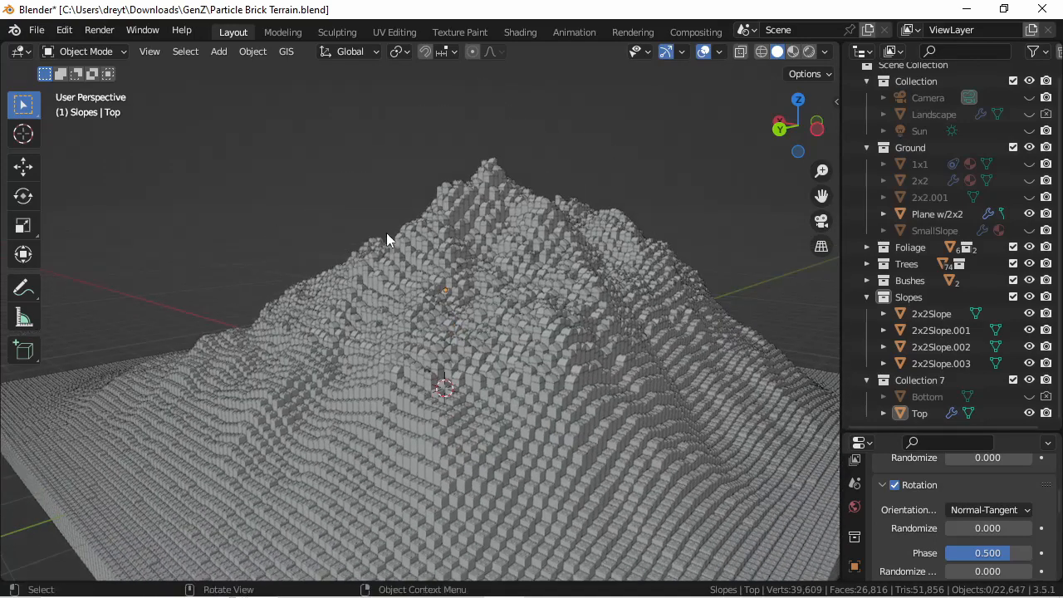
scroll(384, 245, up, 1)
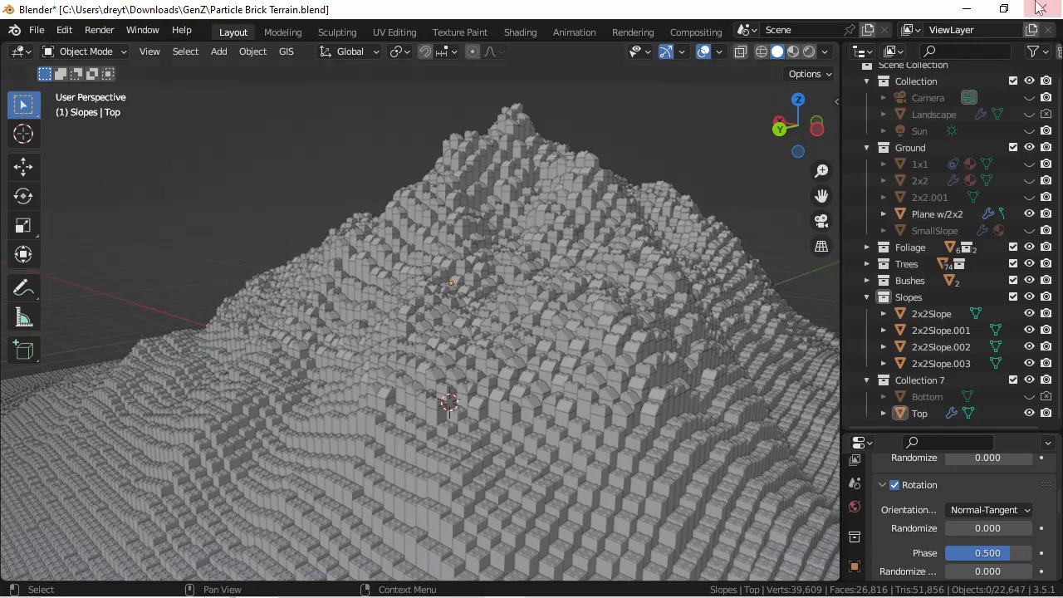
- Unhide the Camera, frame the mountain peaks through it and render the image
click(1029, 97)
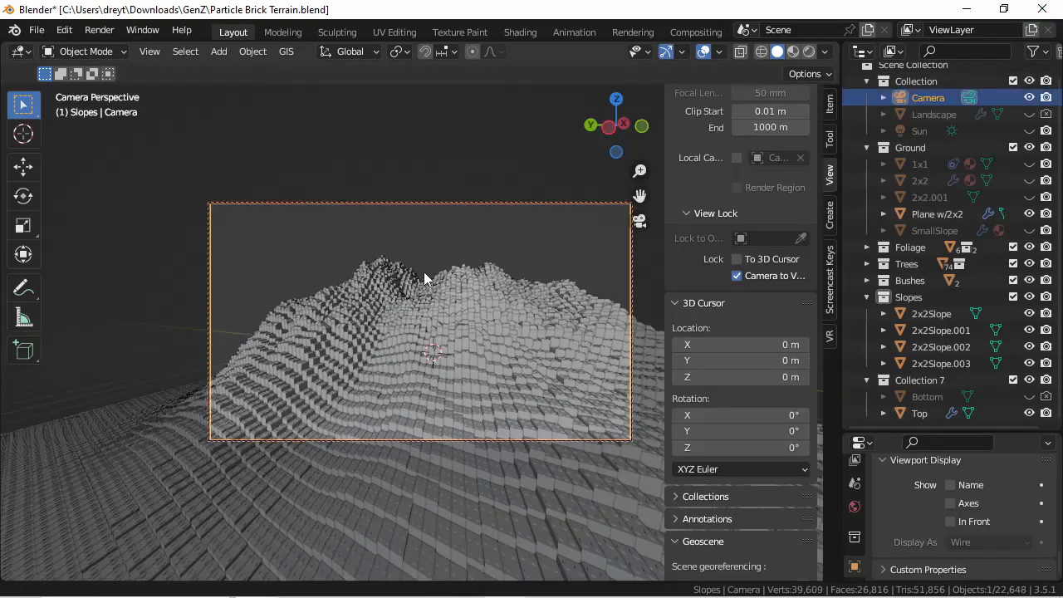
scroll(424, 272, up, 3)
scroll(532, 293, up, 2)
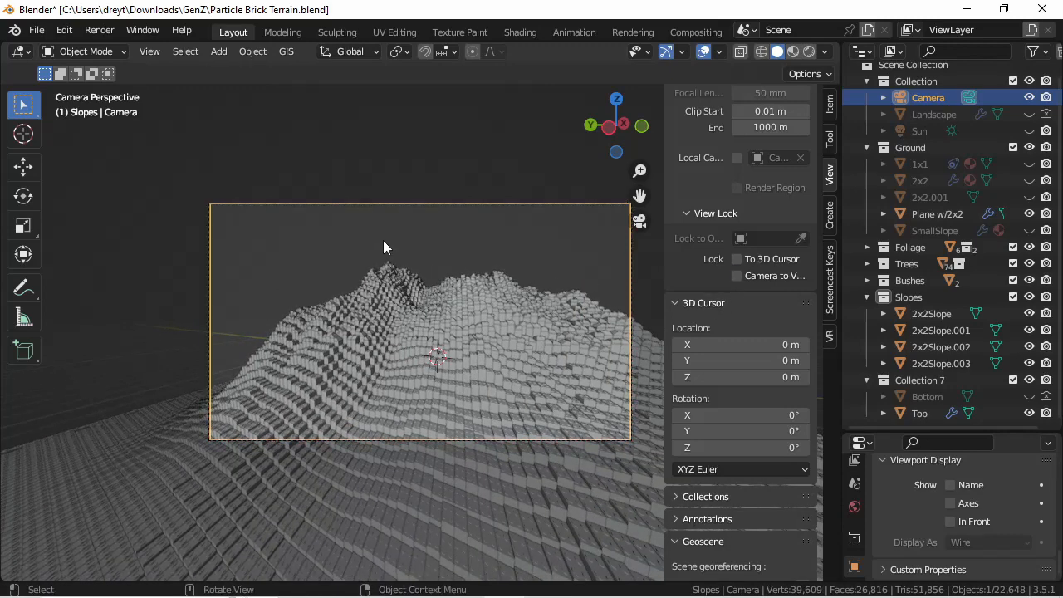
key(F12)
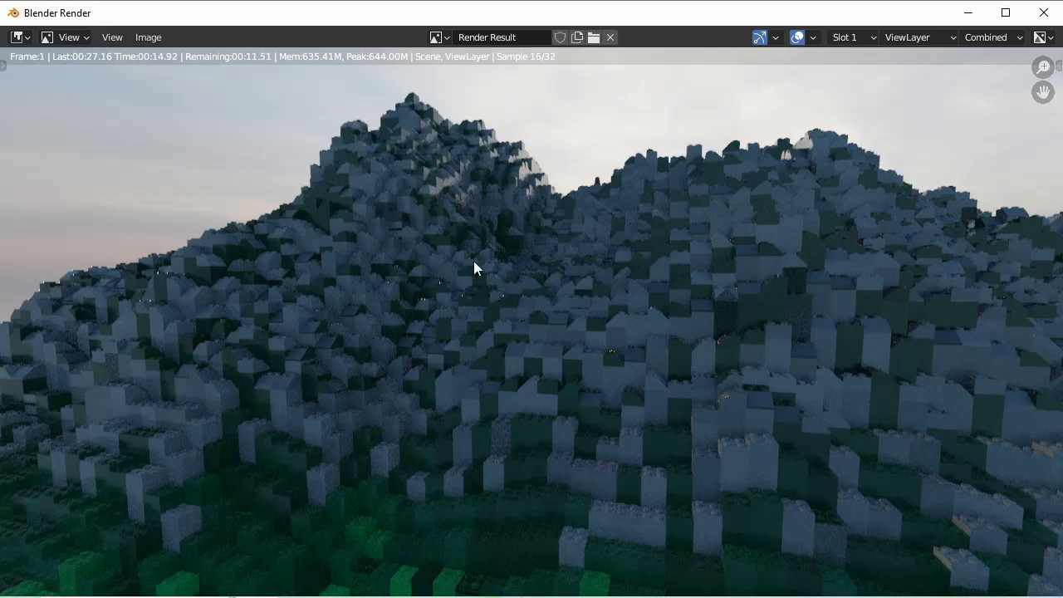
key(Escape)
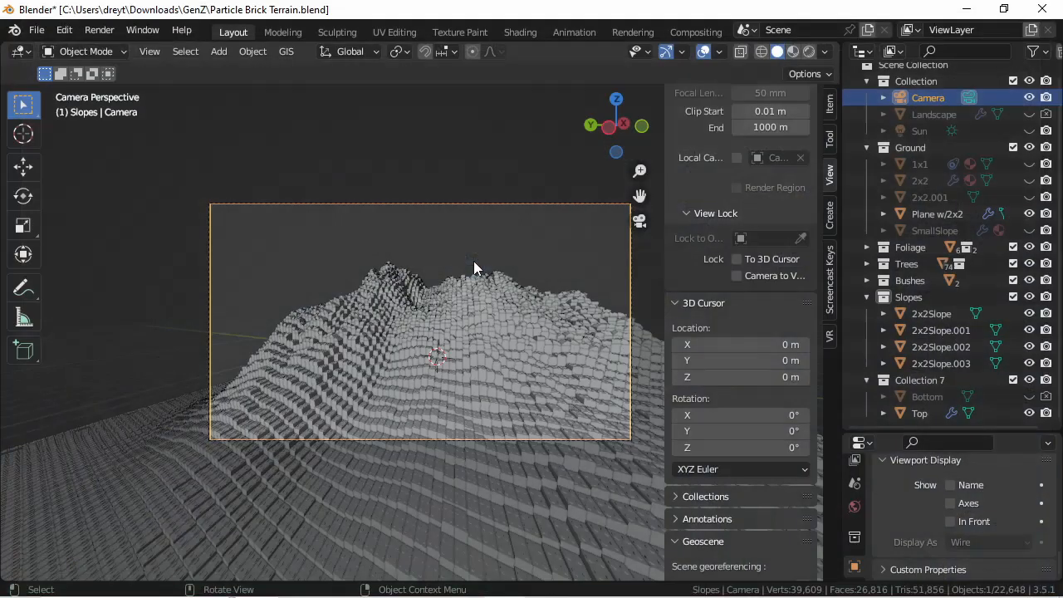
- Select the 2x2Slope brick and split the viewport horizontally, with a Shader Editor in the lower area
click(460, 329)
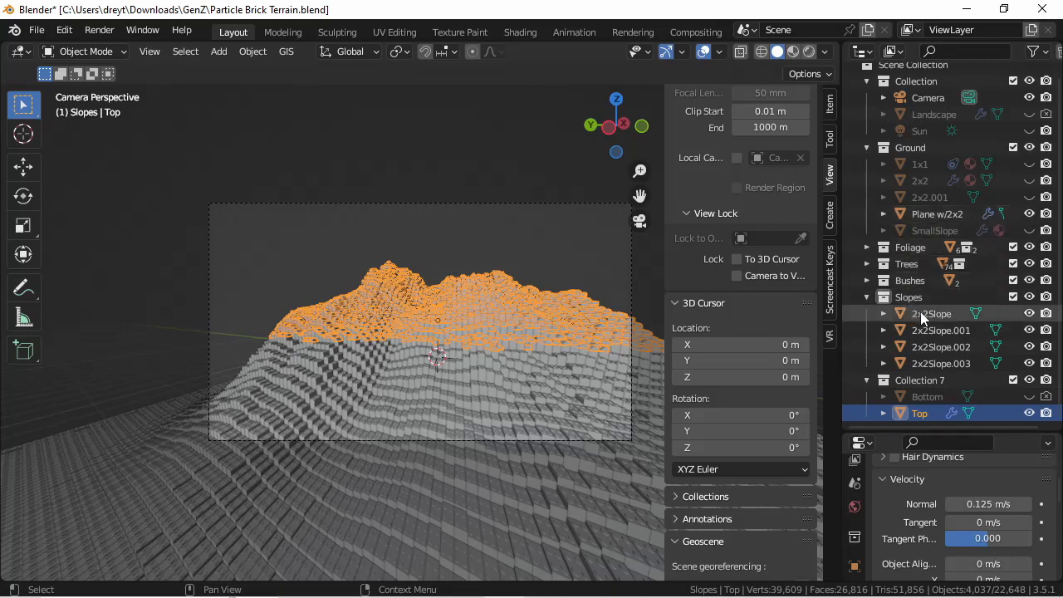
click(923, 317)
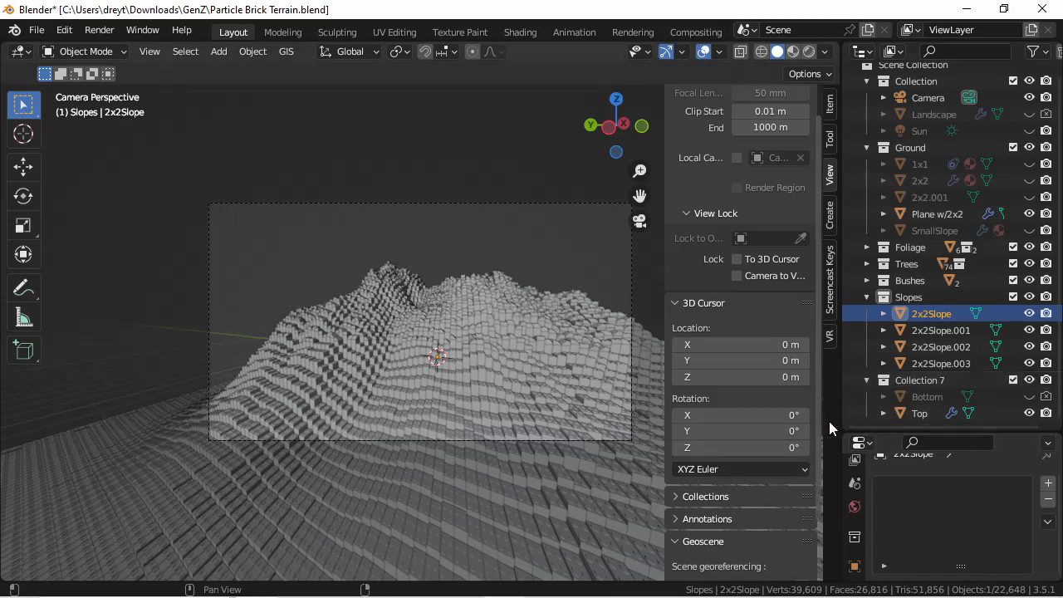
right_click(835, 420)
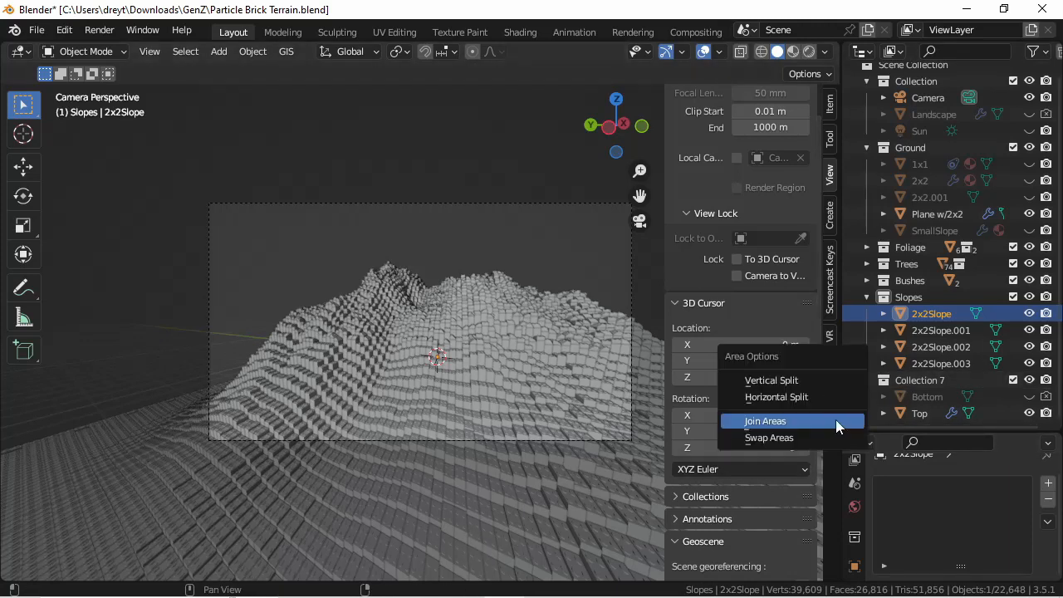
click(776, 397)
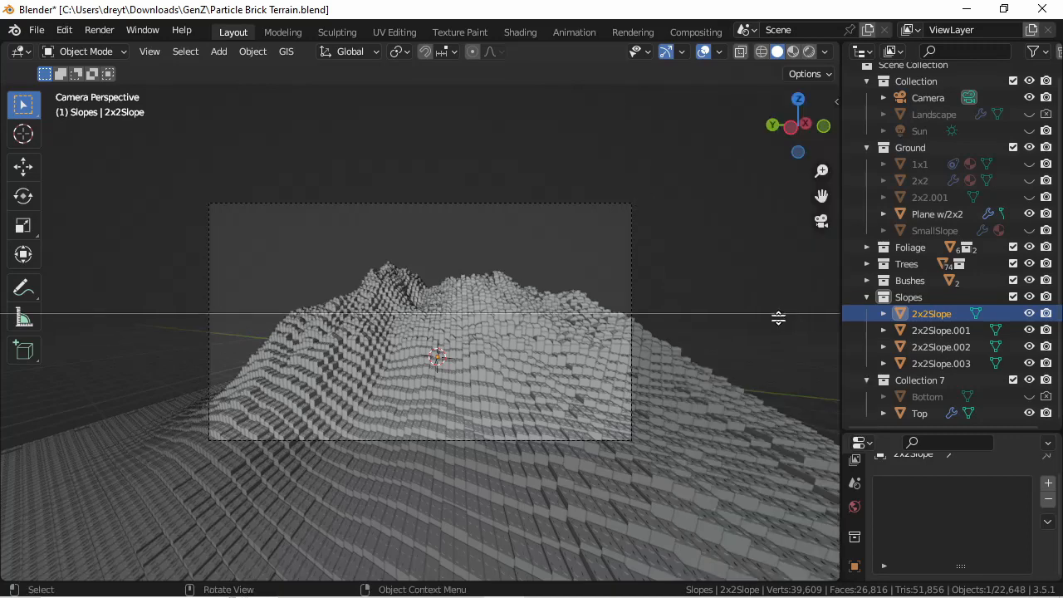
click(793, 421)
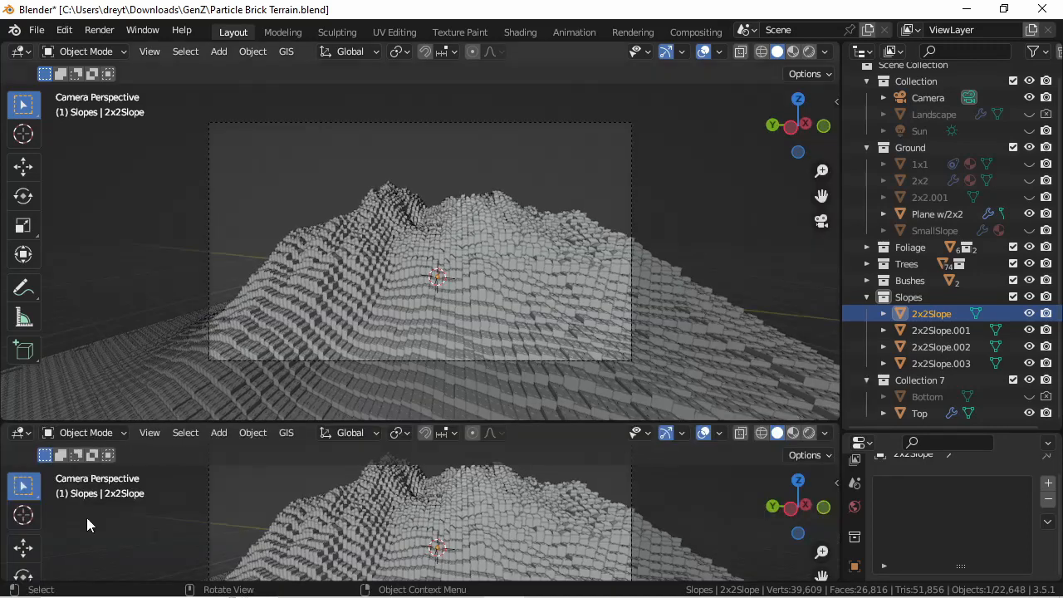
click(21, 433)
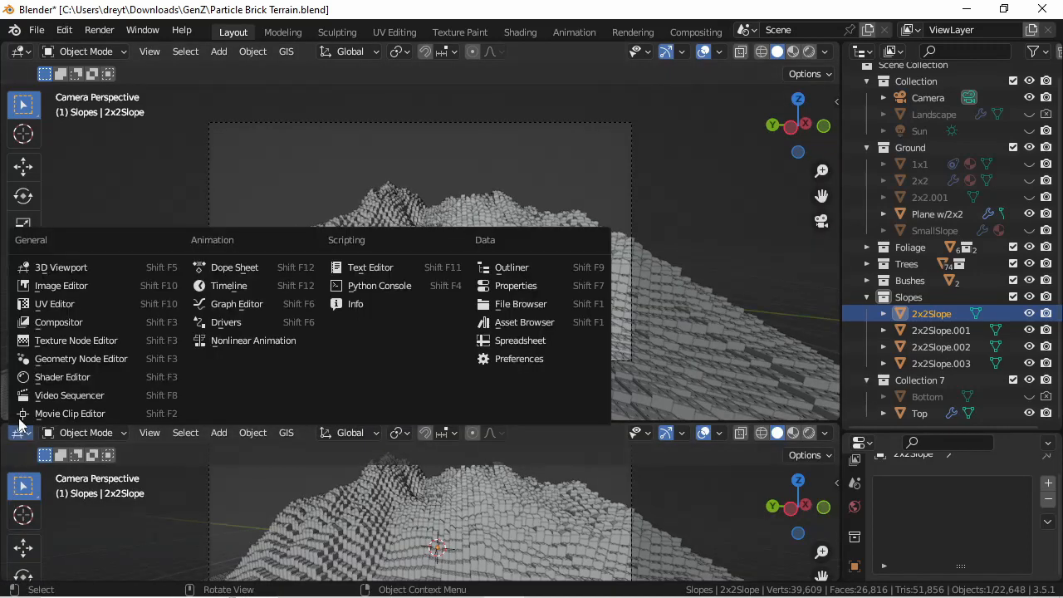
click(38, 374)
drag(332, 426, 341, 340)
- Set the position of the grey stop in the StudTerrain material's terrain ColorRamp to 0.777
scroll(317, 474, up, 2)
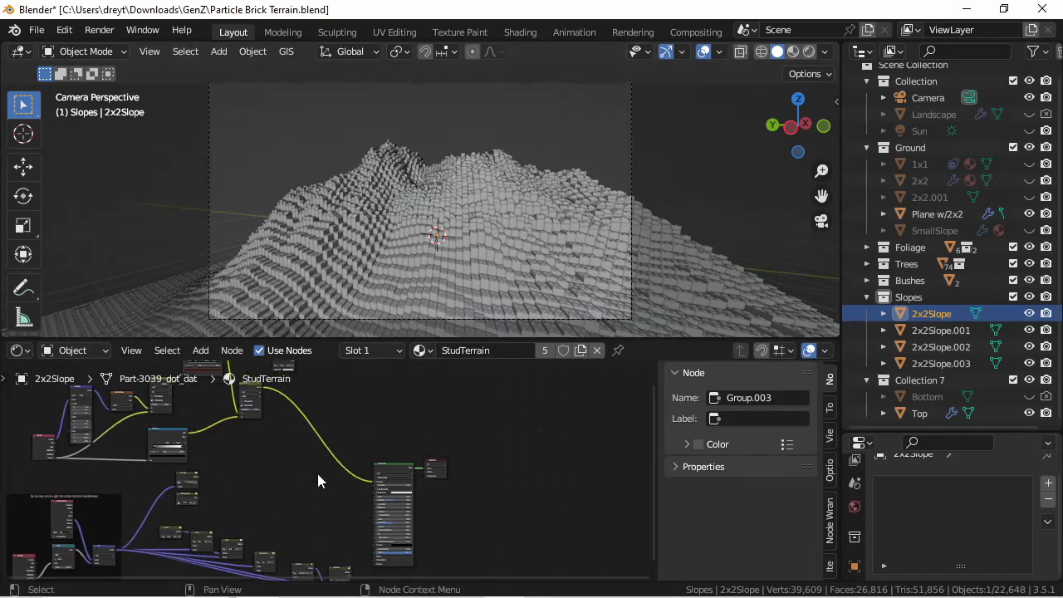
scroll(443, 489, up, 2)
scroll(442, 489, up, 2)
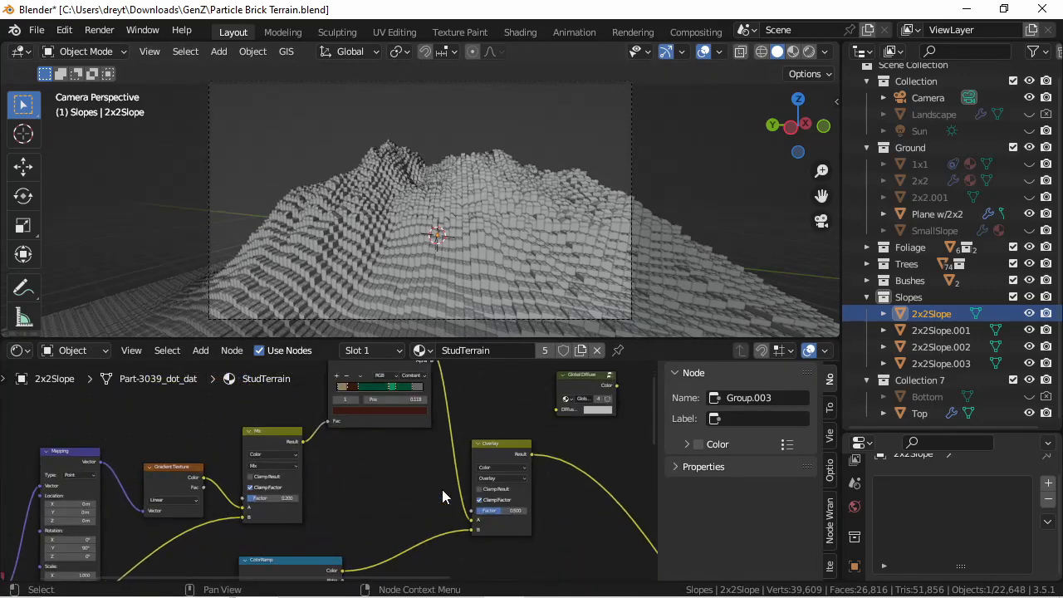
scroll(861, 530, down, 3)
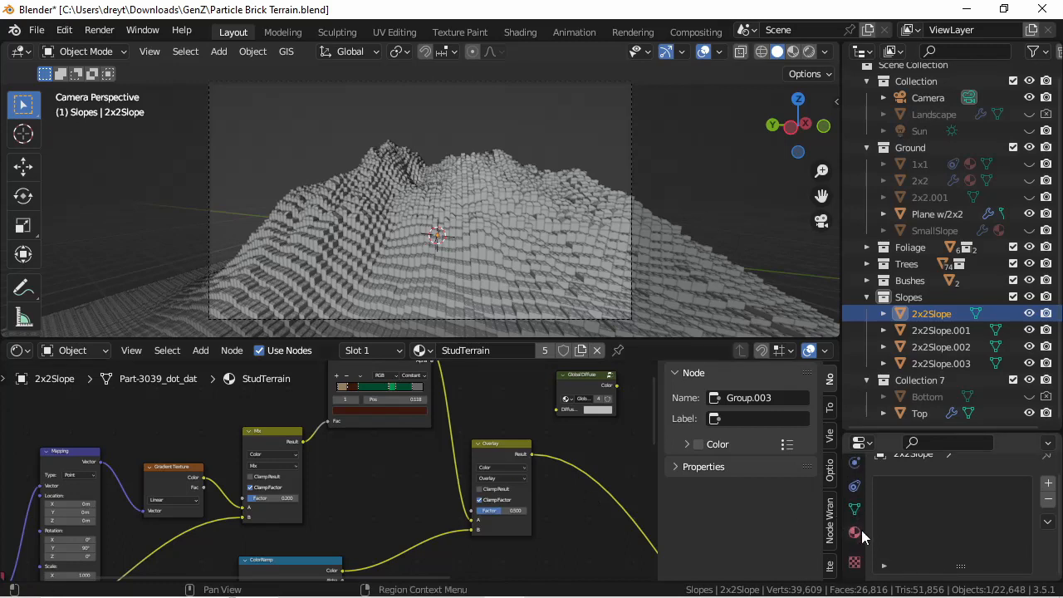
click(858, 531)
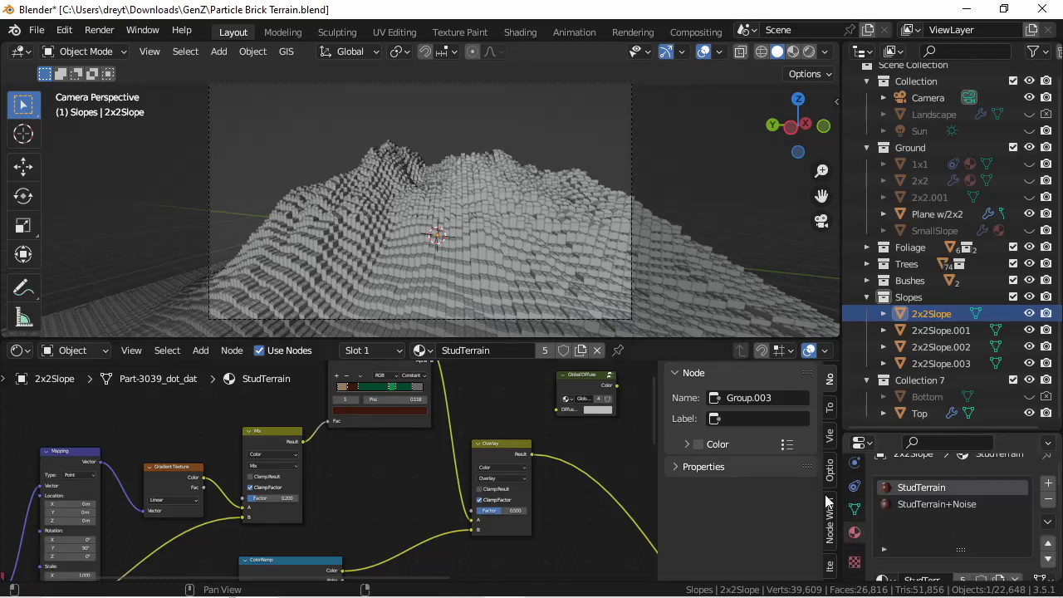
scroll(415, 465, up, 3)
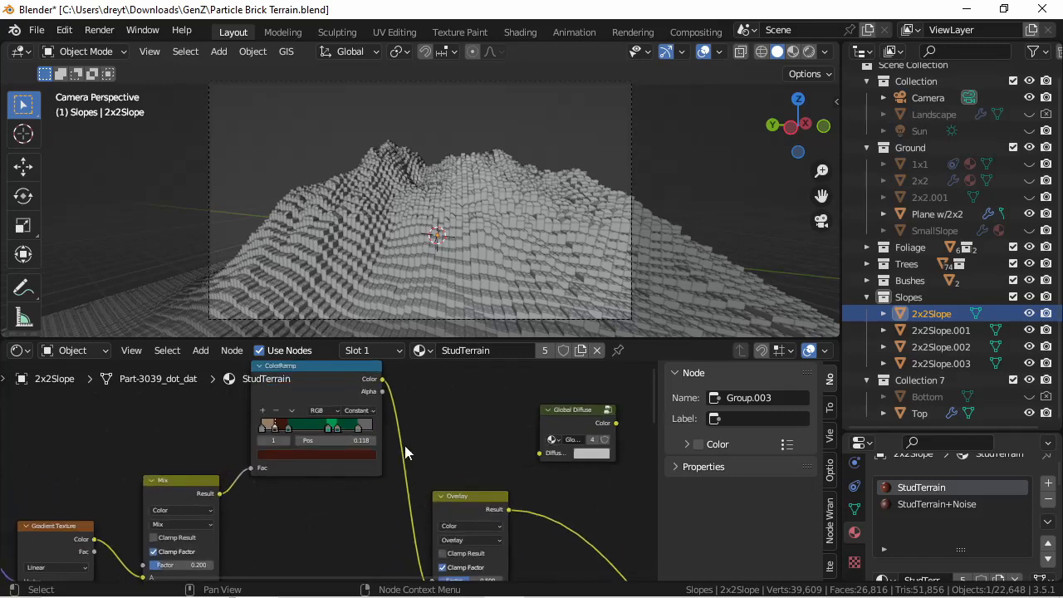
scroll(418, 482, up, 1)
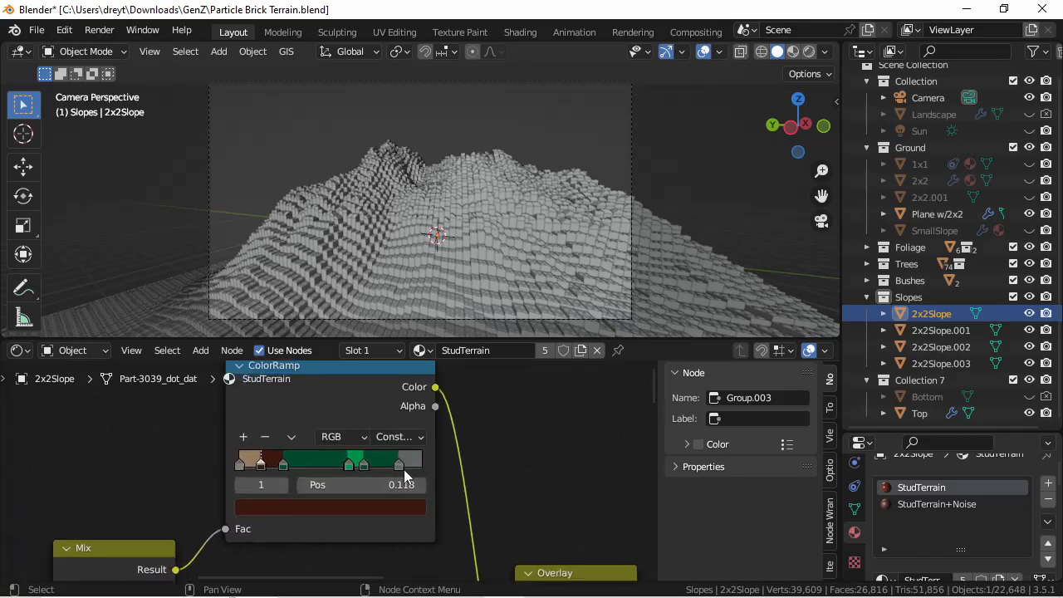
click(392, 466)
drag(392, 470, 382, 469)
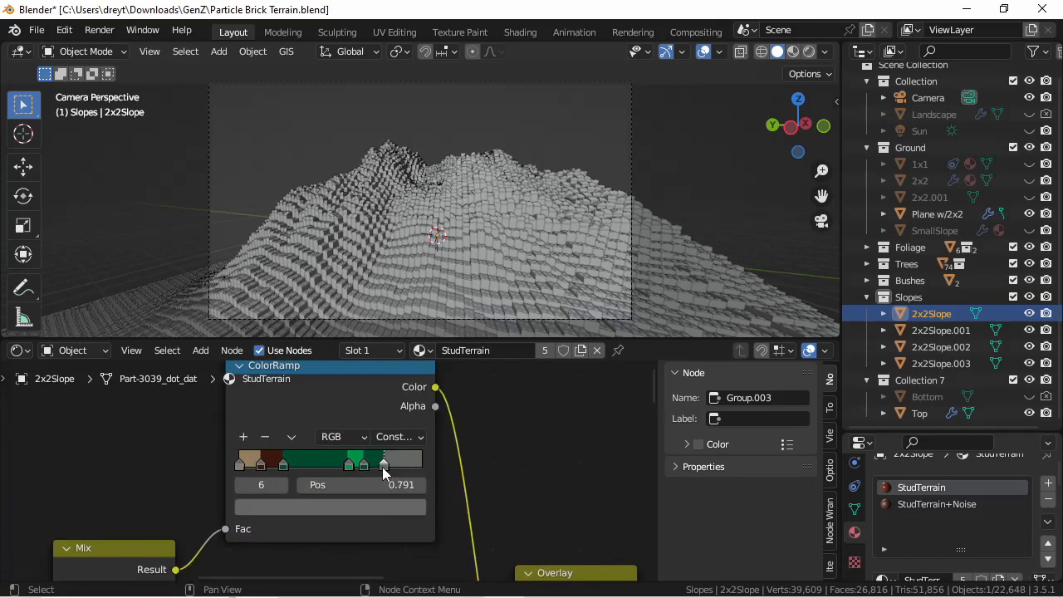
click(400, 488)
text(.777)
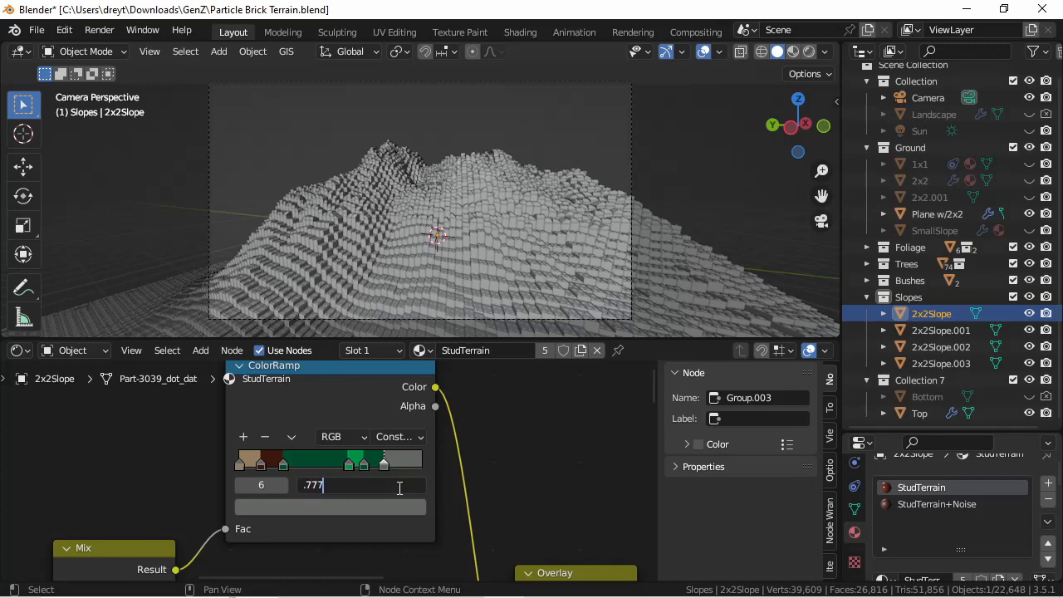
key(Return)
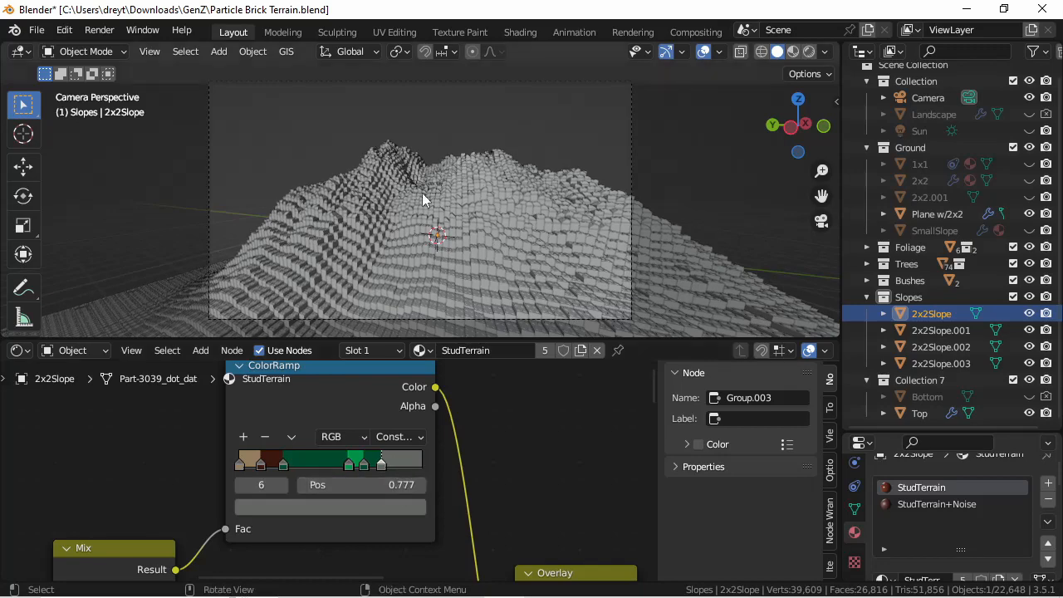
- Switch the viewport to Material Preview shading and check the colour bands across the whole terrain
click(795, 52)
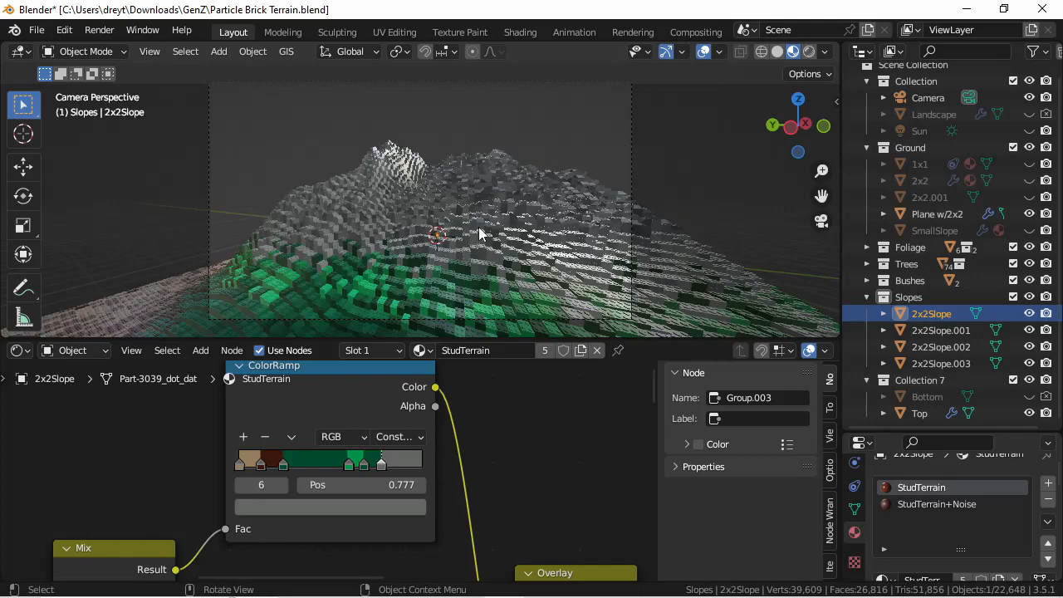
scroll(439, 234, up, 6)
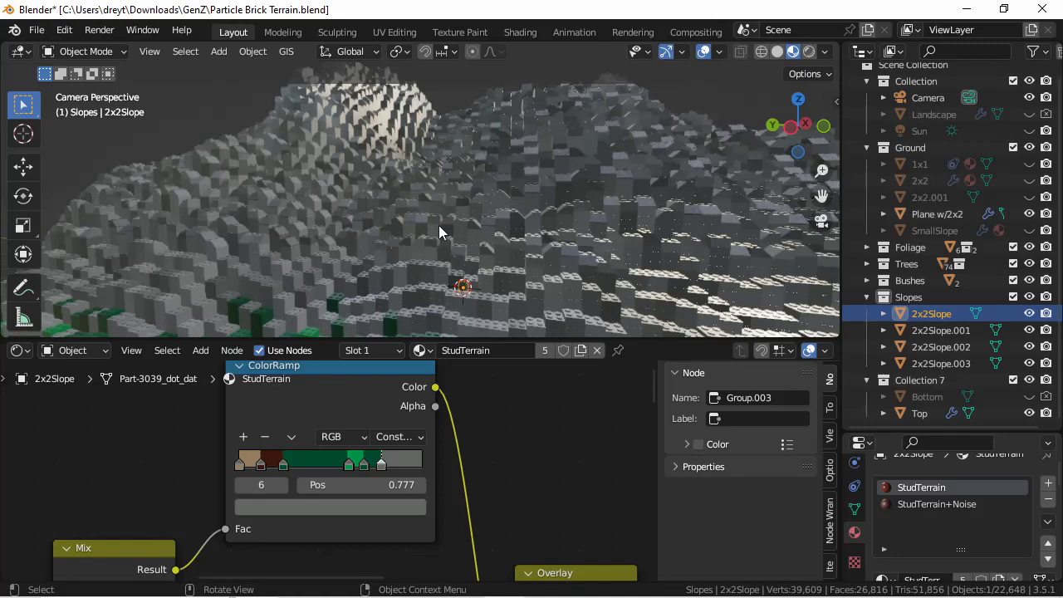
middle_drag(440, 233, 471, 216)
scroll(446, 234, down, 10)
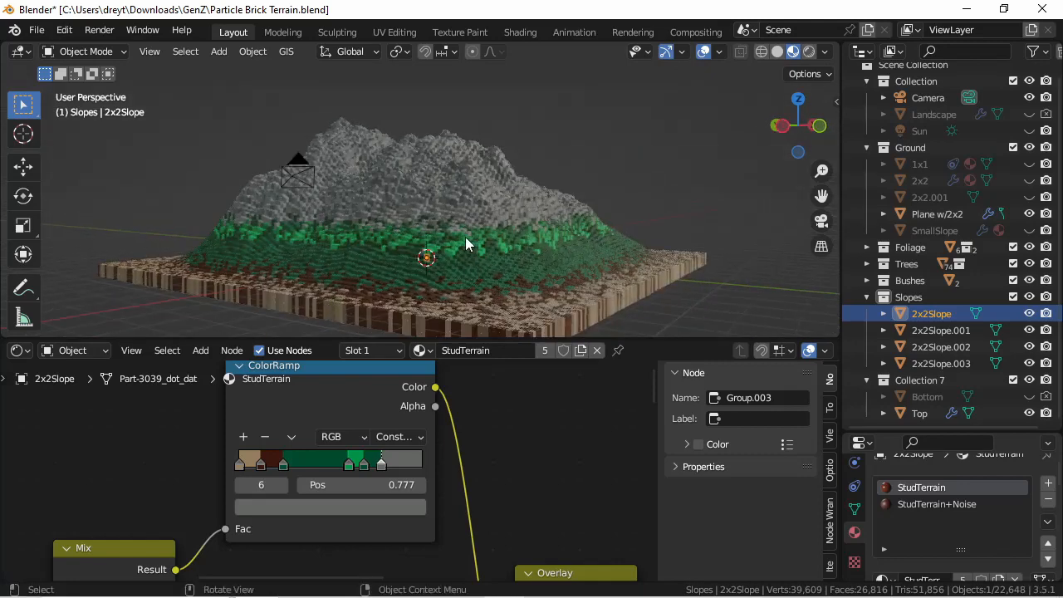
scroll(441, 197, up, 2)
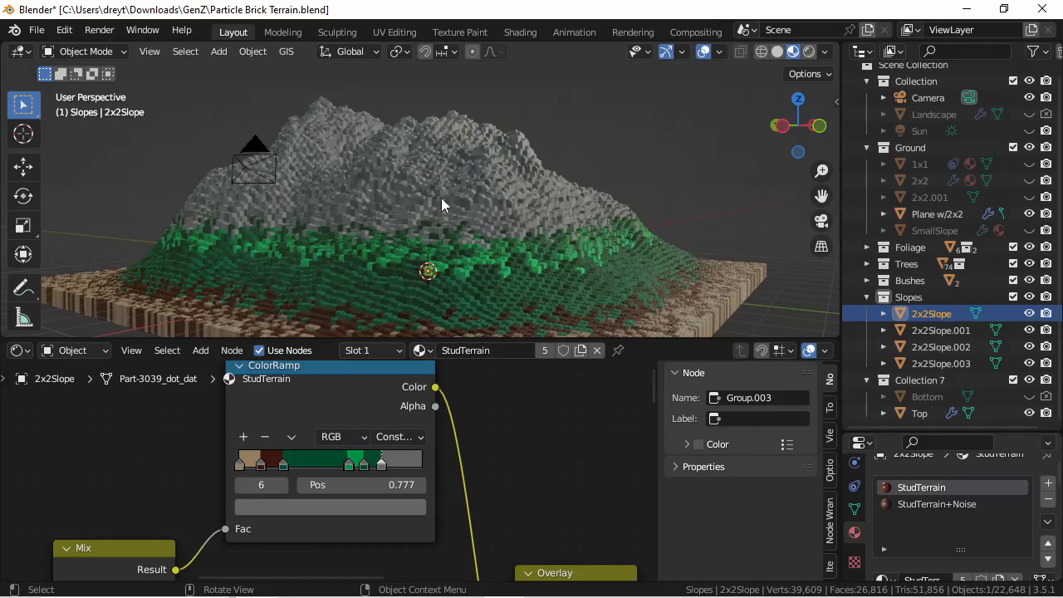
- Return to the camera view and render the recoloured mountain
key(KP_0)
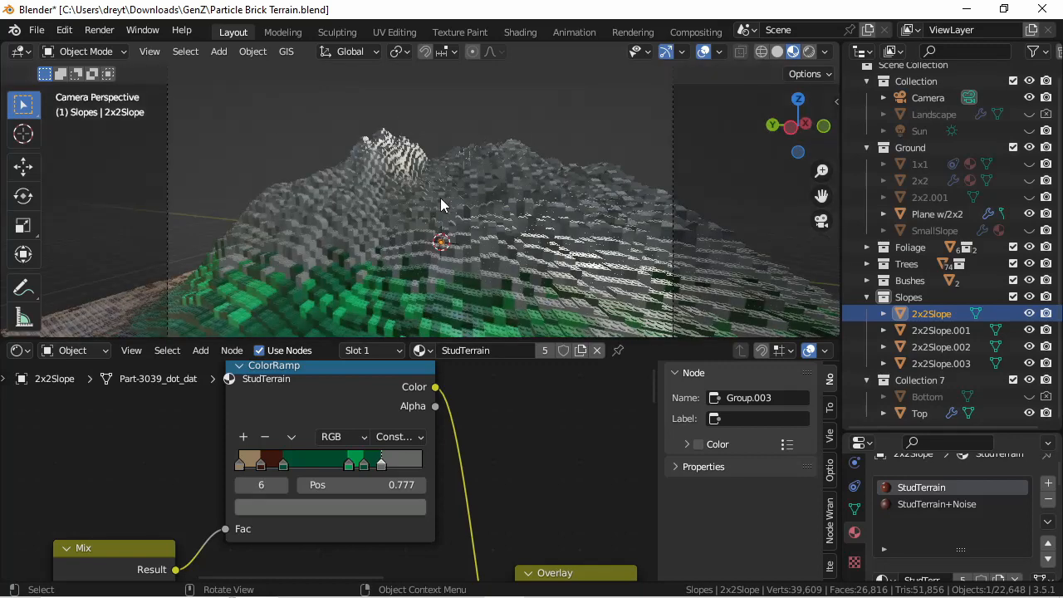
key(F12)
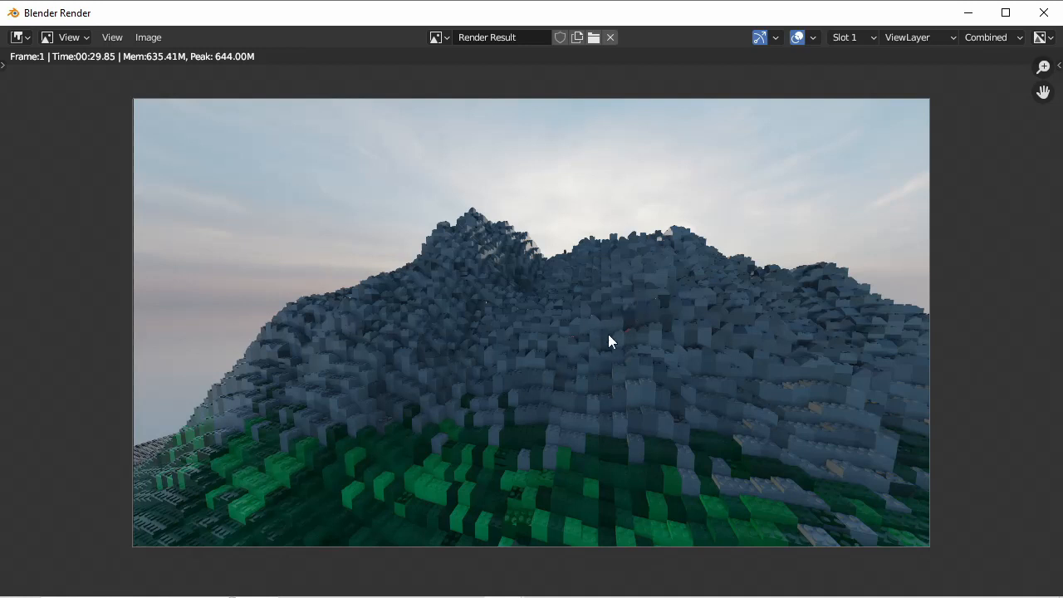
key(Escape)
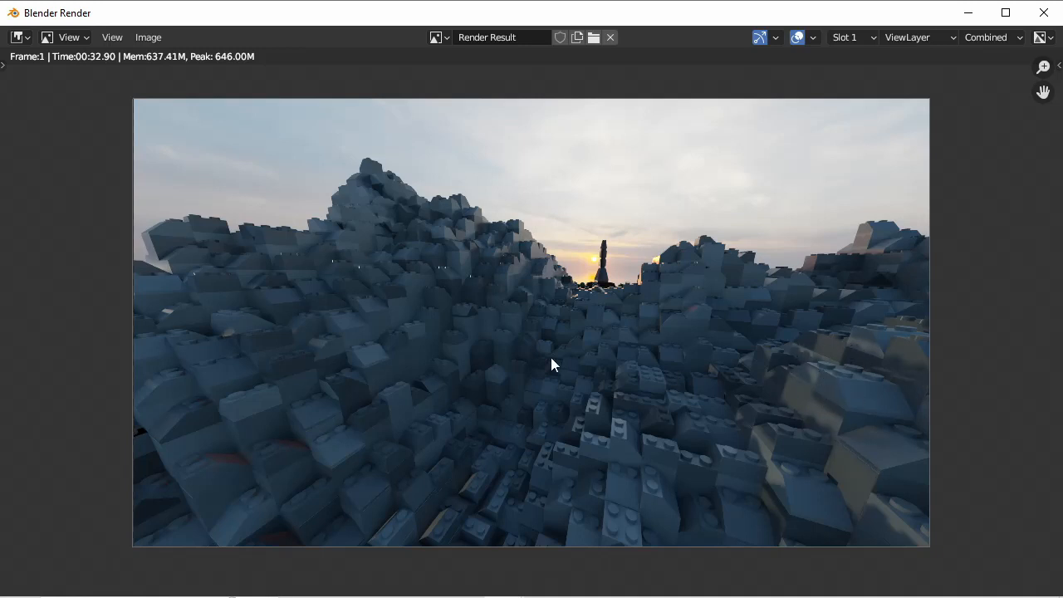
- Close the render and reframe the view-locked camera farther back, with the green slopes below the grey peaks
key(Escape)
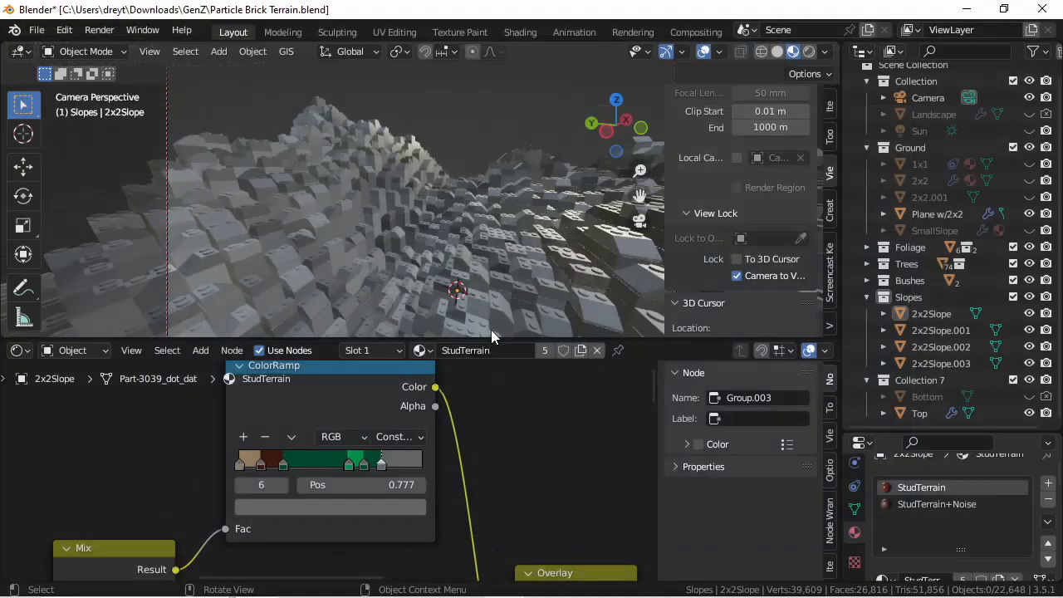
scroll(464, 225, down, 3)
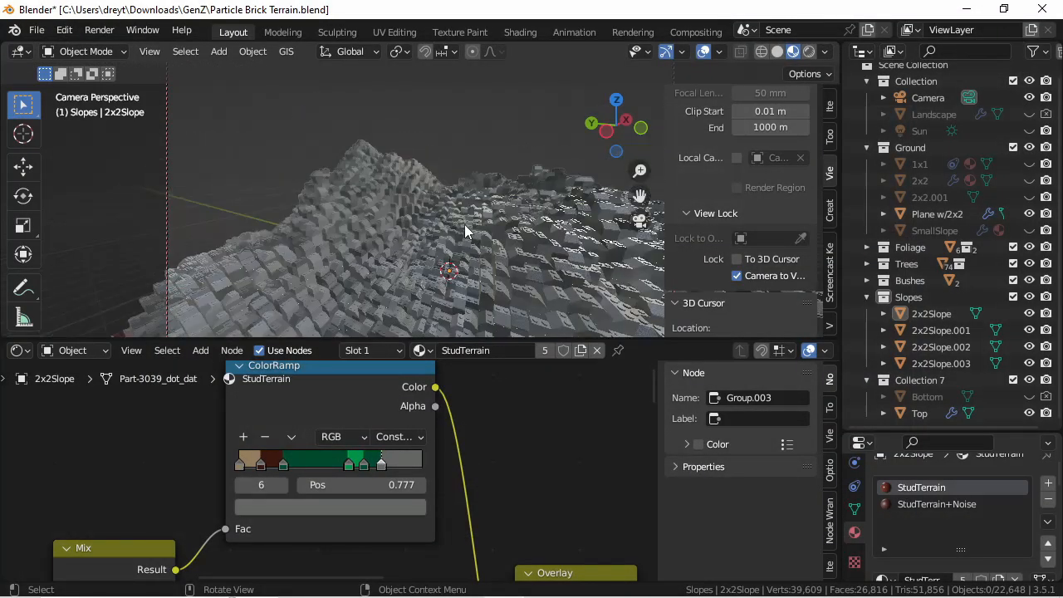
middle_drag(465, 225, 456, 178)
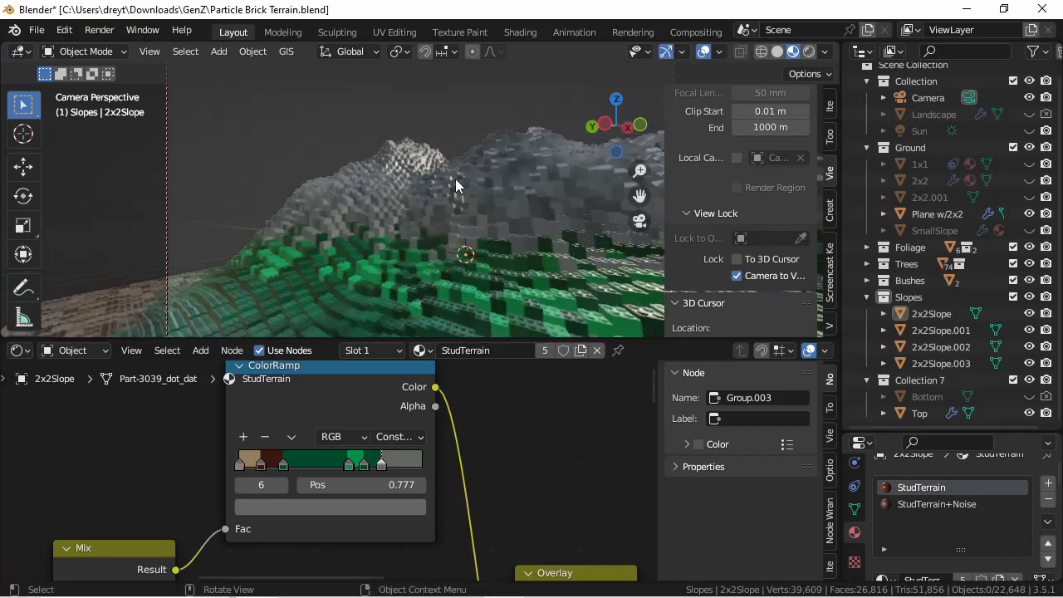
- Render the mountain from the current camera view, close the render and undo the last camera moves
key(F12)
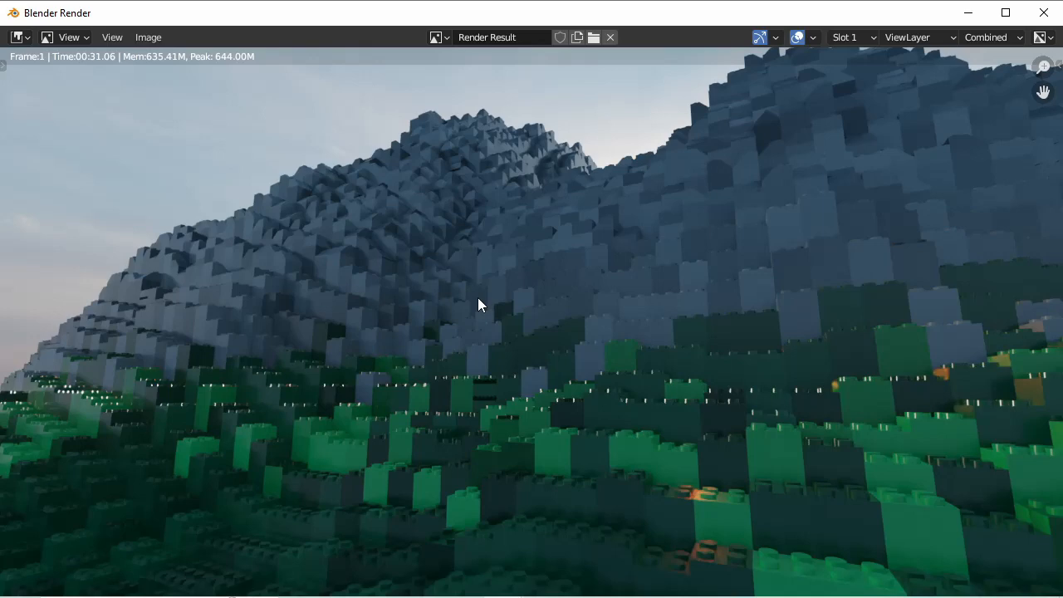
key(Escape)
key(ctrl+z)
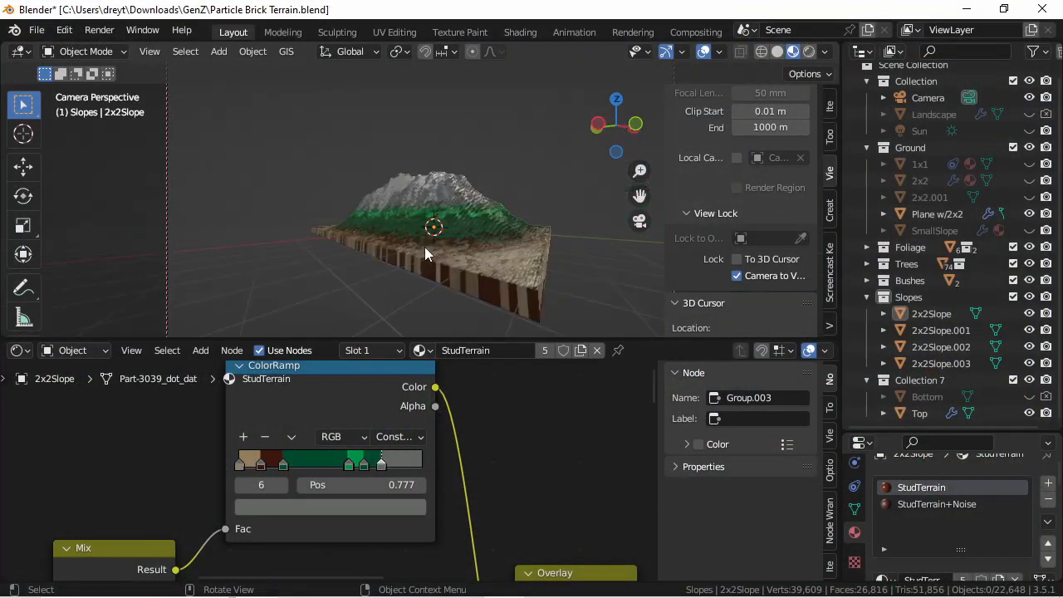
key(ctrl+z)
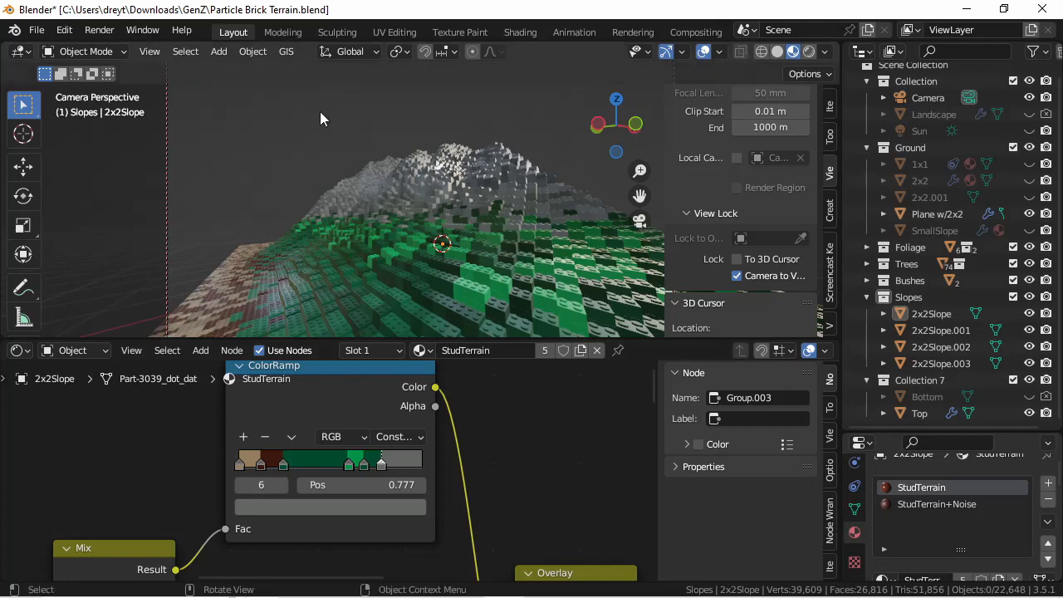
- Select the 2x2 brick and try Ease interpolation on the StudTerrain ColorRamp, checking the blended colours across the mountain
click(405, 202)
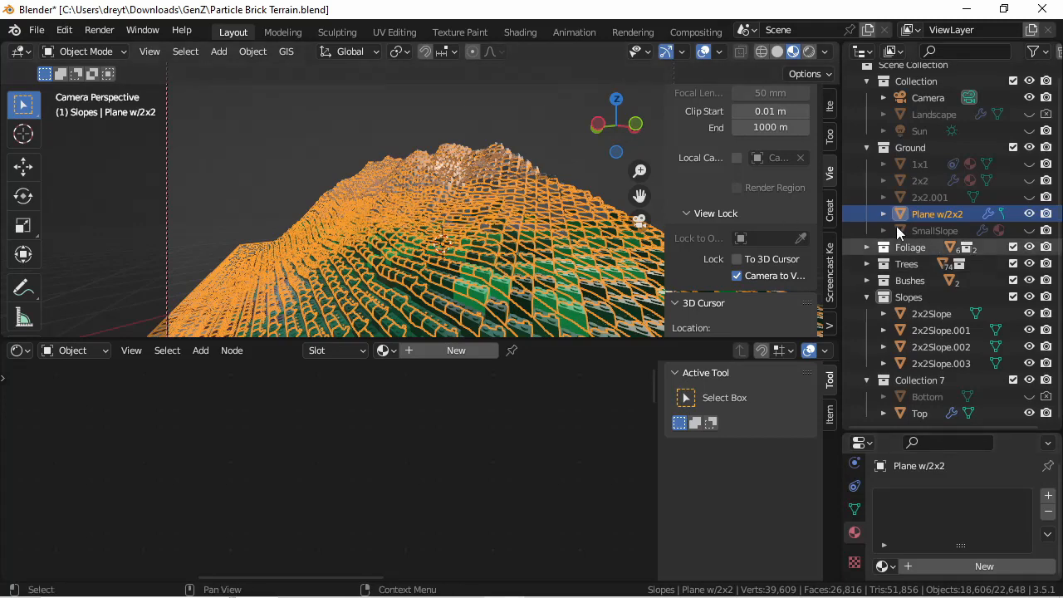
click(918, 180)
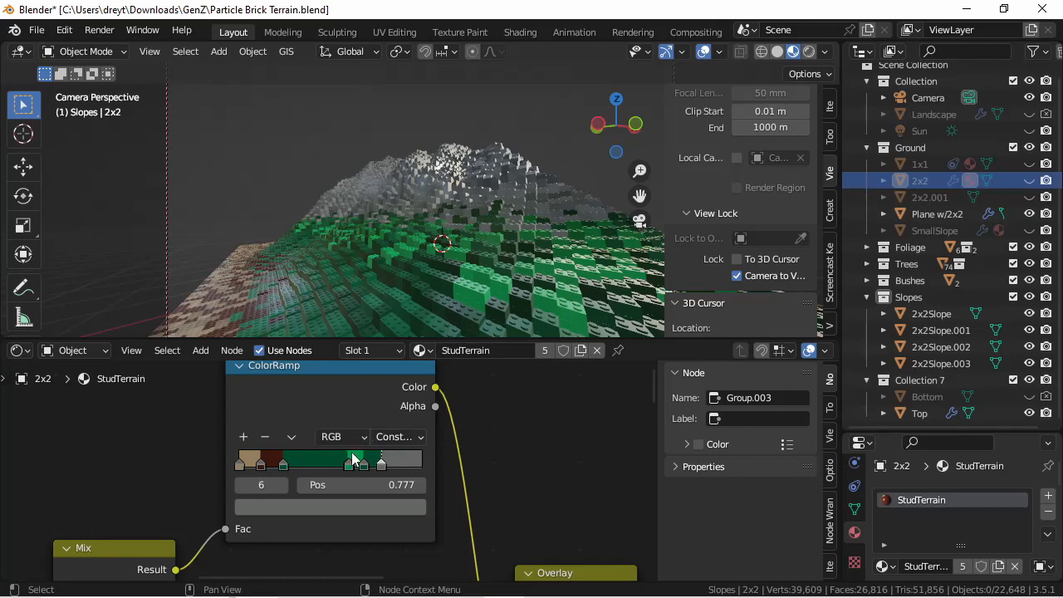
click(397, 437)
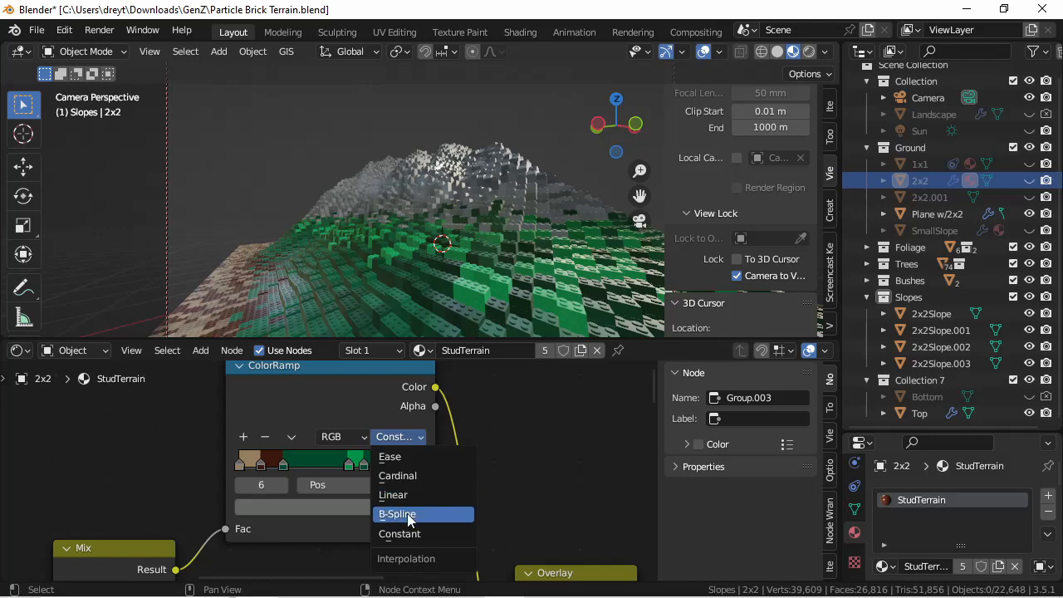
click(403, 459)
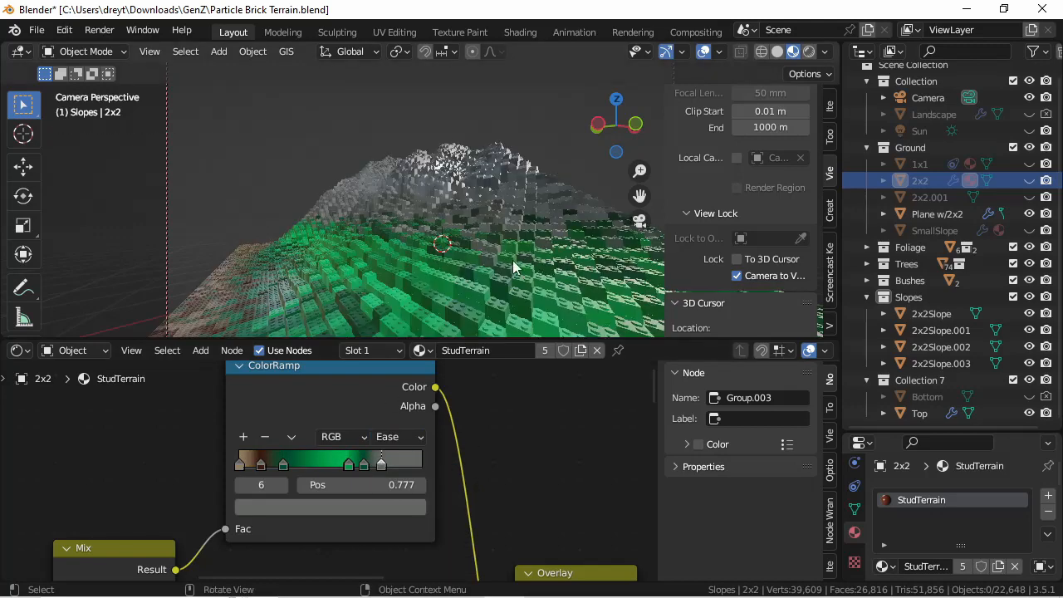
middle_drag(489, 264, 466, 263)
scroll(466, 262, up, 5)
scroll(470, 264, down, 3)
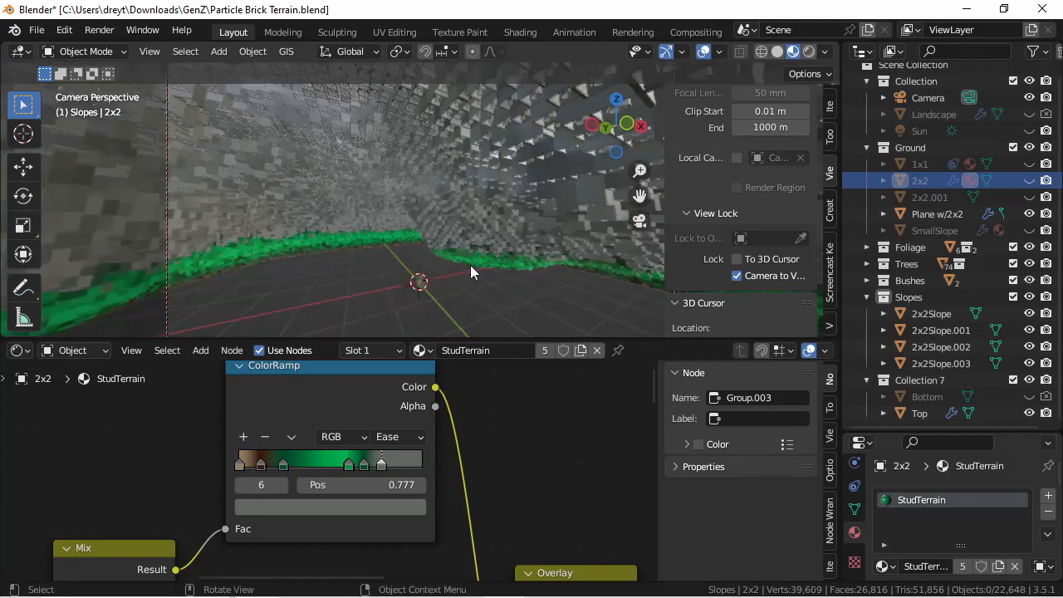
scroll(470, 265, down, 3)
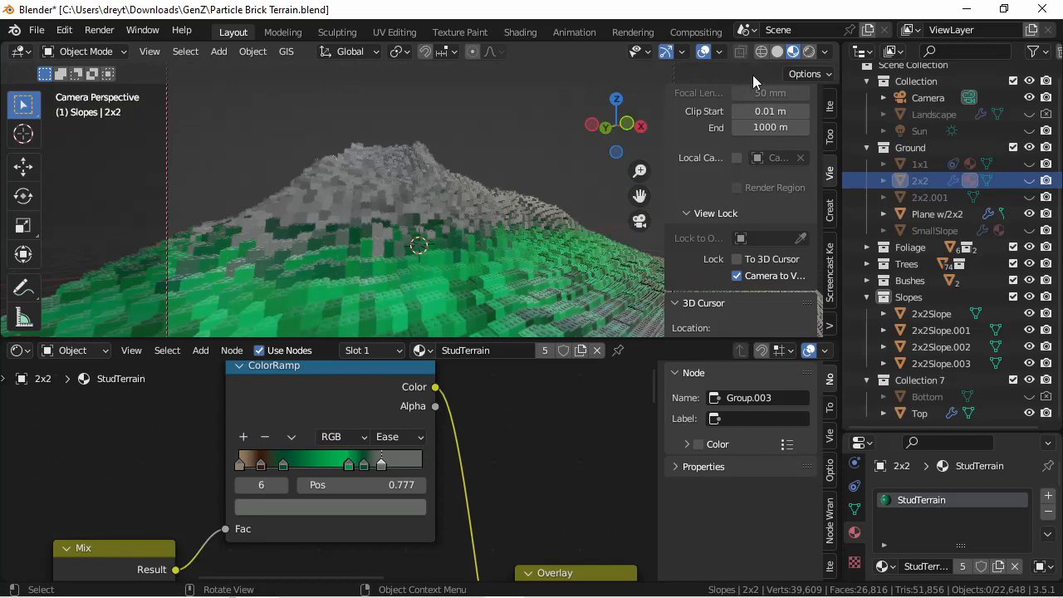
- Switch the viewport to Rendered shading and move the camera close to the bricks where green meets grey
click(810, 49)
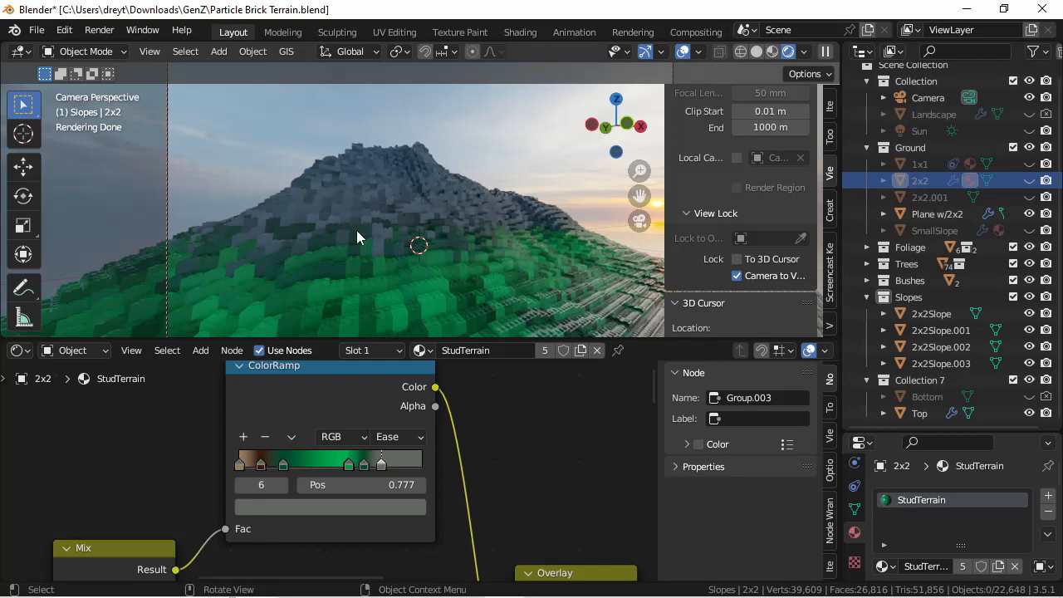
scroll(357, 231, up, 3)
middle_drag(375, 245, 380, 249)
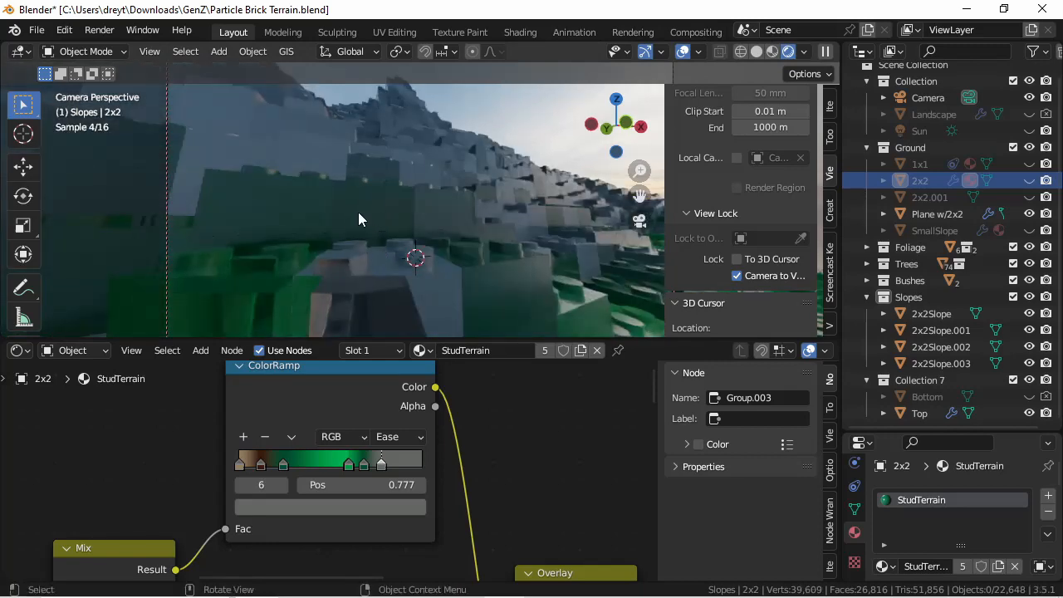
- Set the ColorRamp interpolation back to Constant and pull the view-locked camera back to frame the whole mountain
click(397, 438)
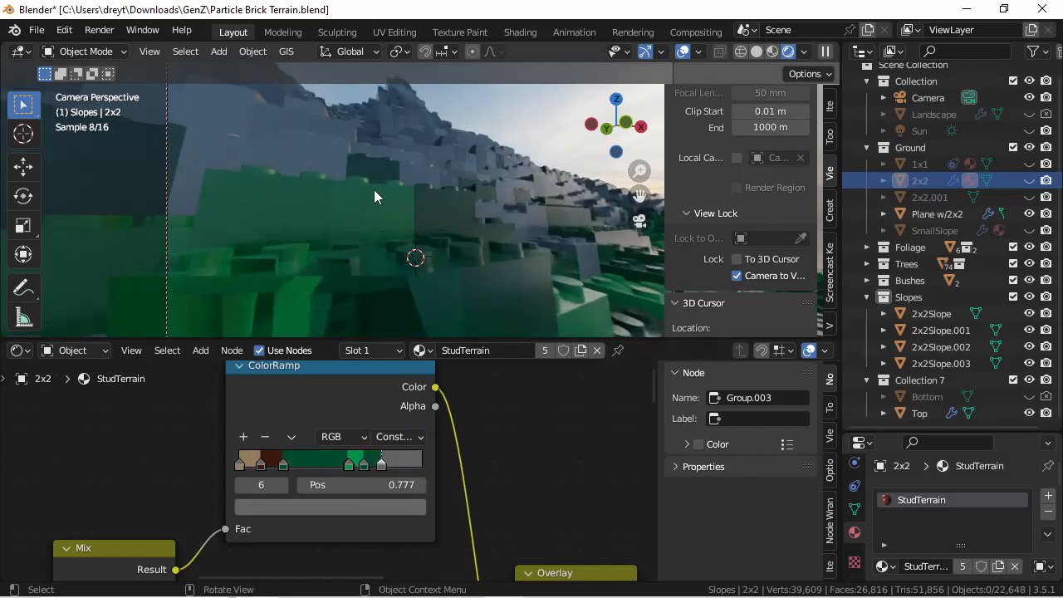
middle_drag(385, 175, 388, 184)
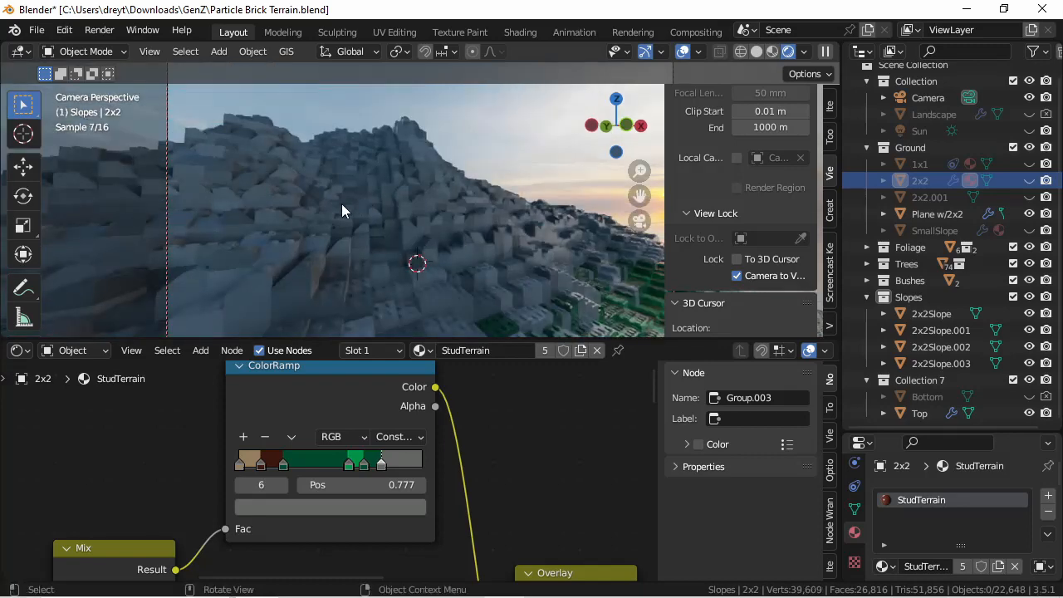
scroll(297, 189, down, 10)
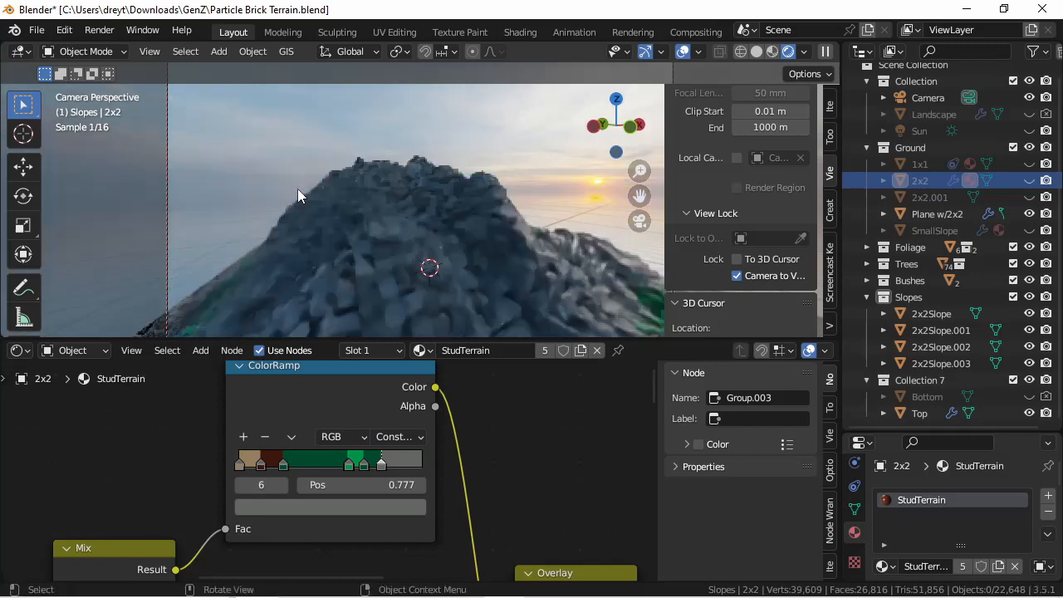
scroll(298, 188, down, 5)
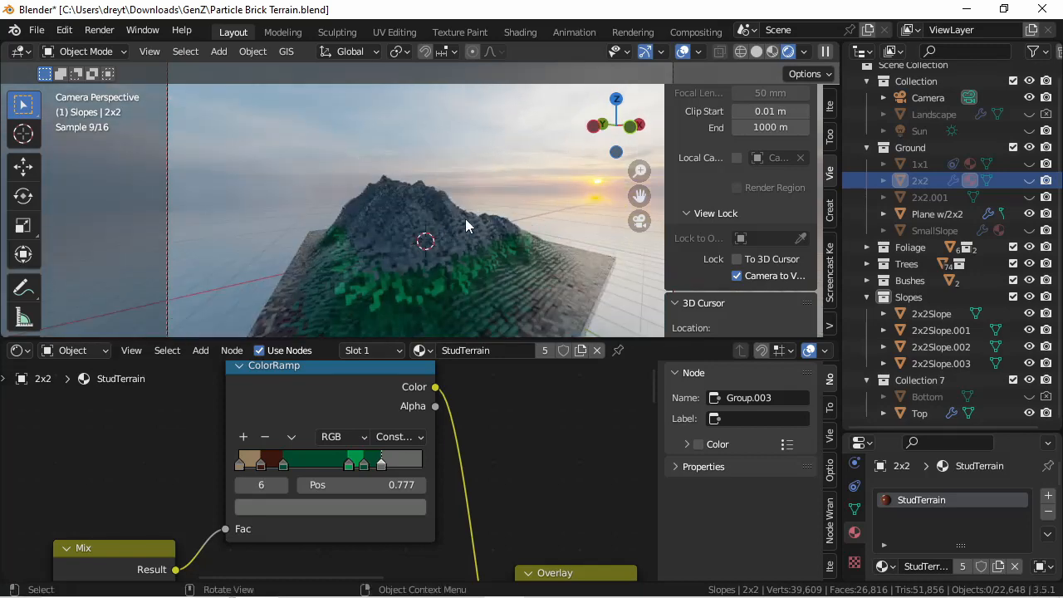
middle_drag(465, 218, 437, 218)
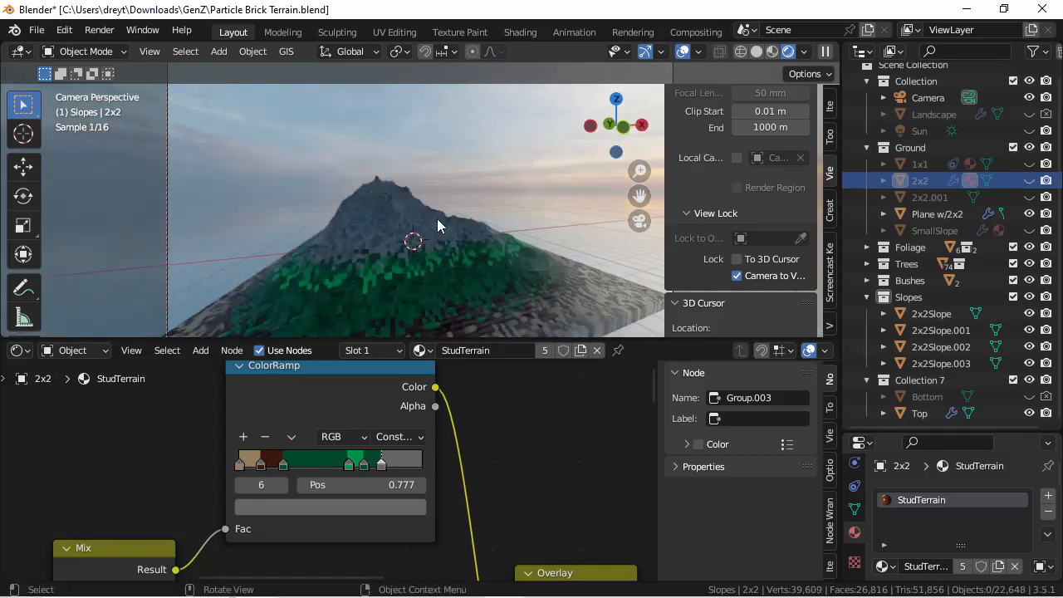